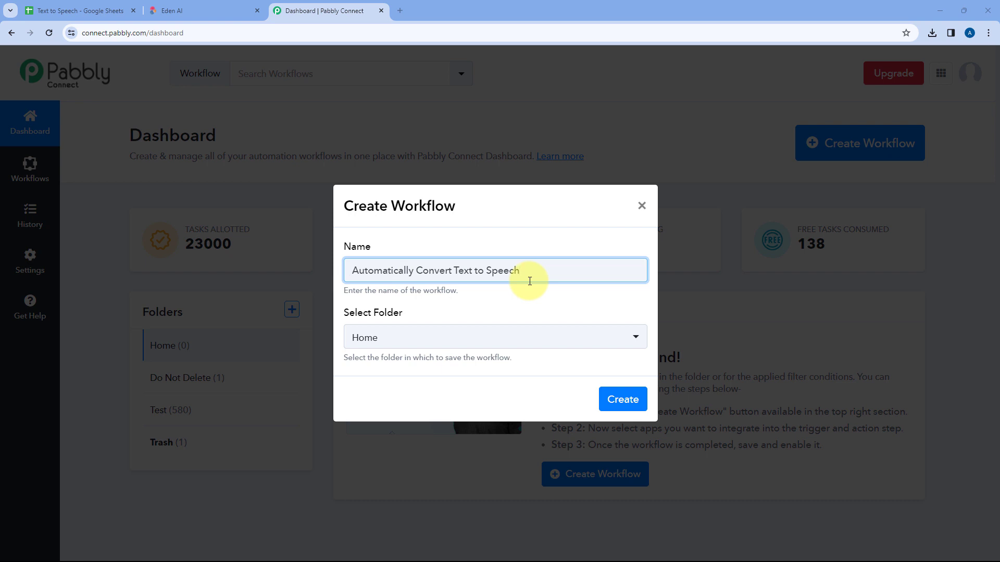
Choose the Home folder for the Automatically Convert Text to Speech workflow and create the workflow
{"action": "left_click", "coordinate": [451, 340]}
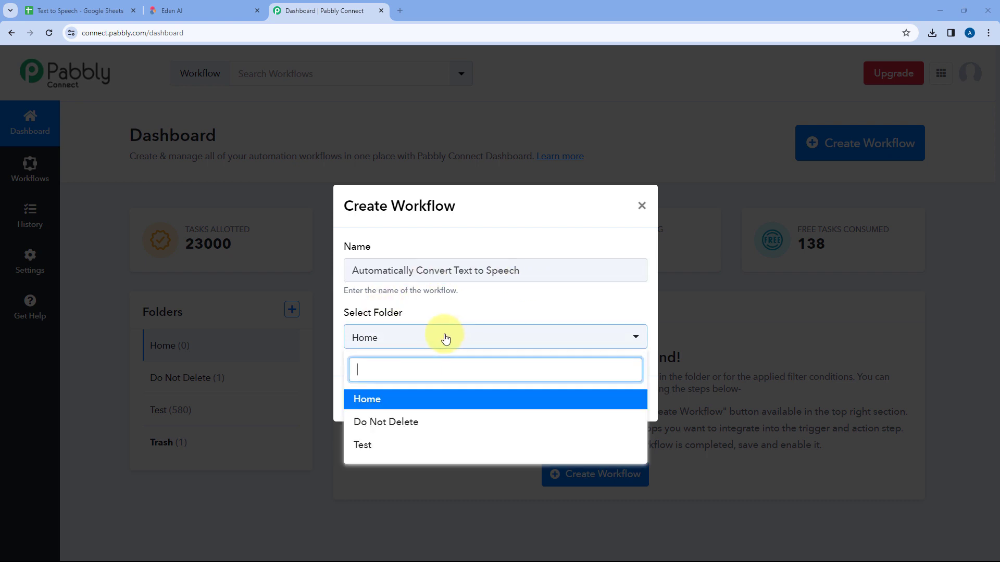
{"action": "left_click", "coordinate": [416, 401]}
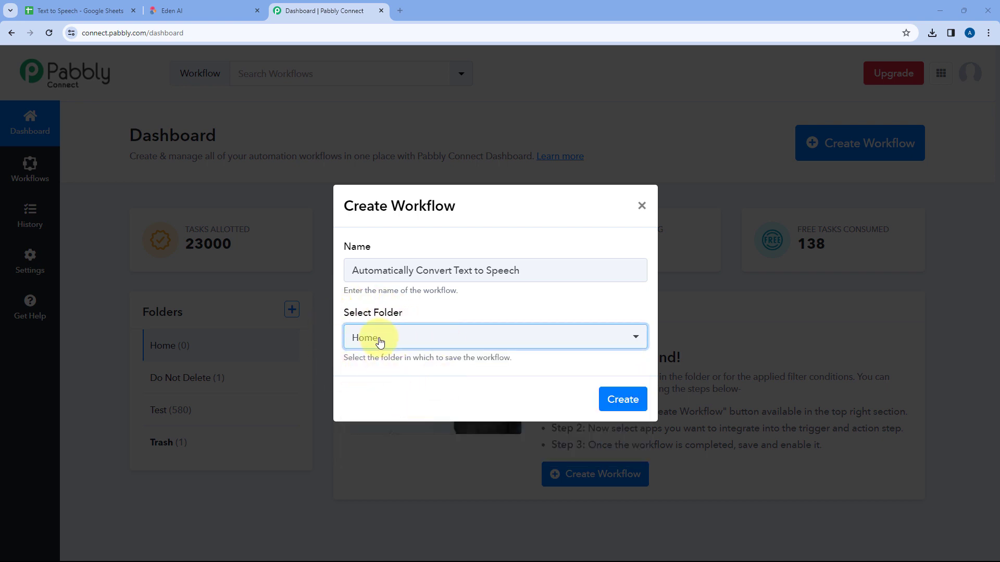
{"action": "left_click", "coordinate": [625, 399]}
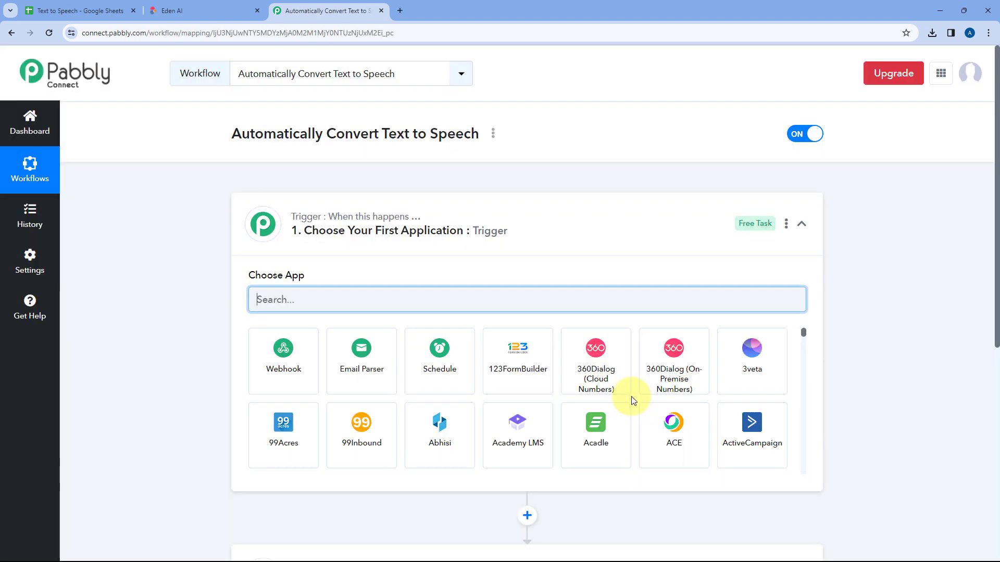
Review the new workflow's trigger and action steps with the trigger collapsed, and expand the trigger again
{"action": "left_click", "coordinate": [524, 216]}
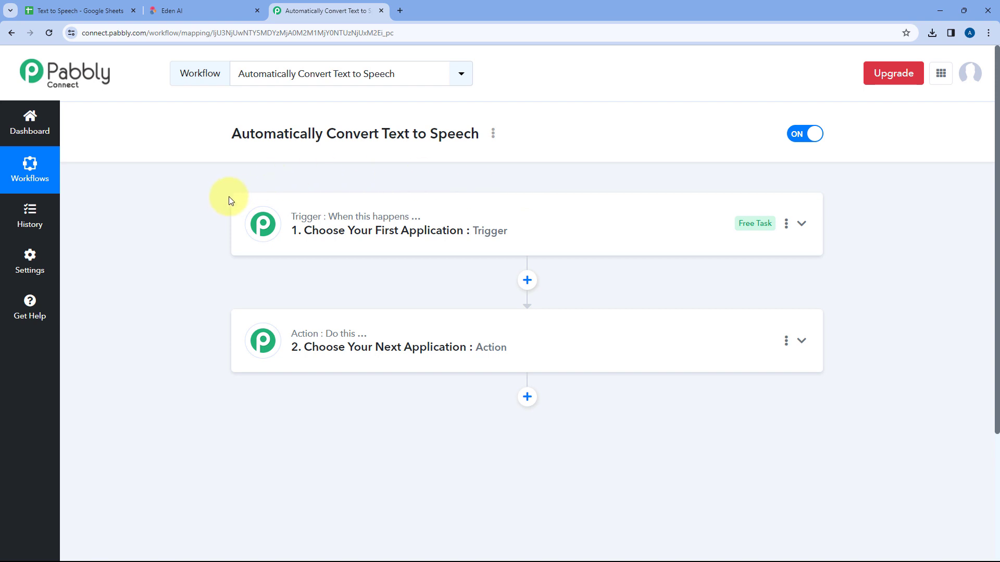
{"action": "scroll", "coordinate": [214, 188], "scroll_direction": "down", "scroll_amount": 1}
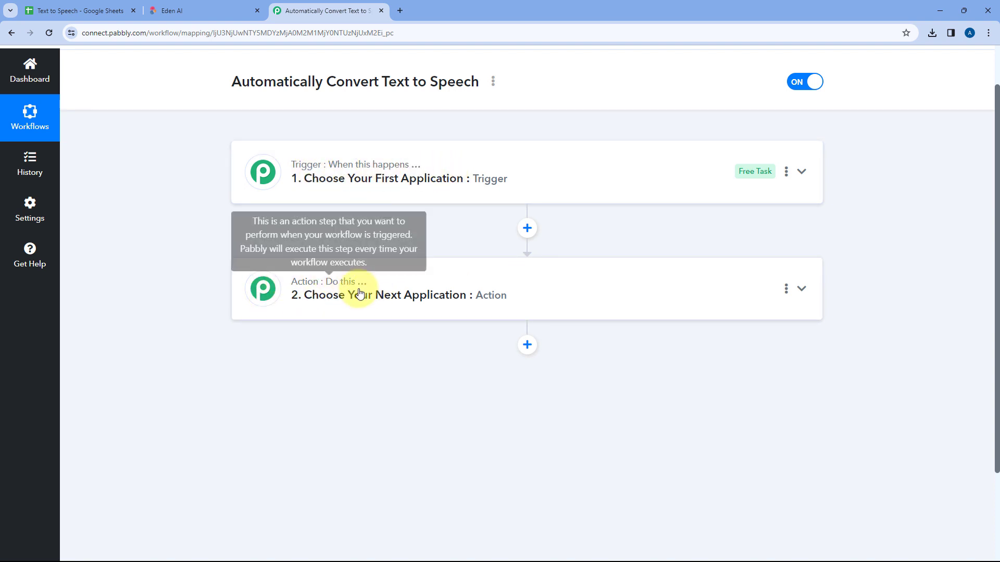
{"action": "left_click", "coordinate": [433, 178]}
{"action": "scroll", "coordinate": [214, 207], "scroll_direction": "up", "scroll_amount": 1}
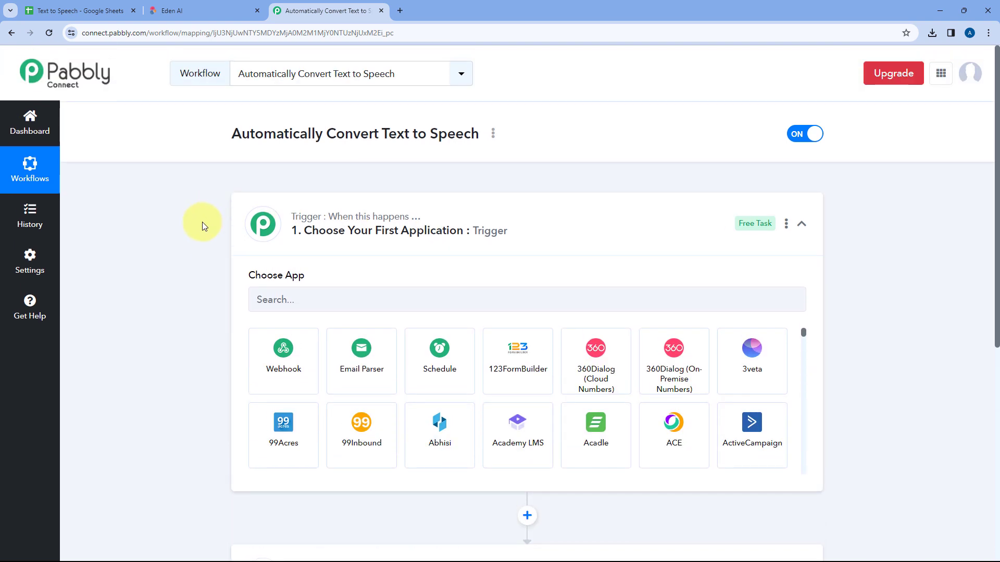
{"action": "scroll", "coordinate": [202, 223], "scroll_direction": "down", "scroll_amount": 1}
Switch to the Text to Speech spreadsheet in Google Sheets, examine its text column, and return to the Pabbly Connect workflow
{"action": "left_click", "coordinate": [109, 4]}
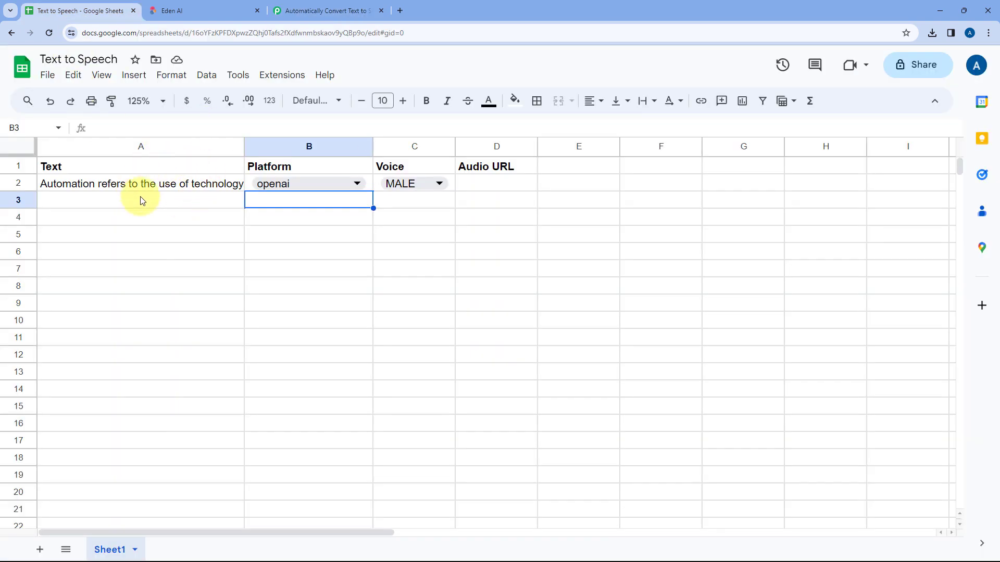
{"action": "left_click", "coordinate": [323, 10]}
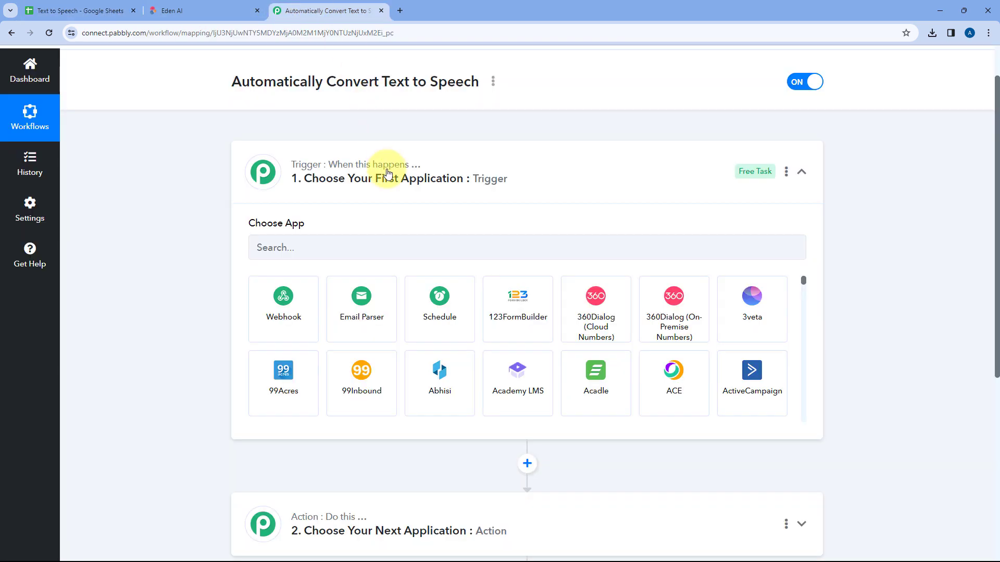
{"action": "left_click", "coordinate": [86, 10]}
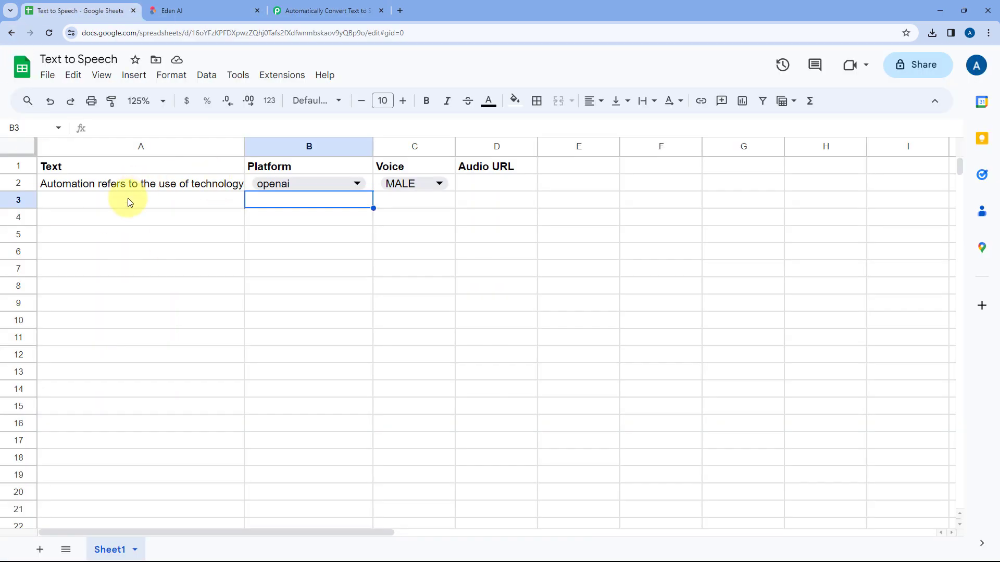
{"action": "left_click", "coordinate": [201, 204]}
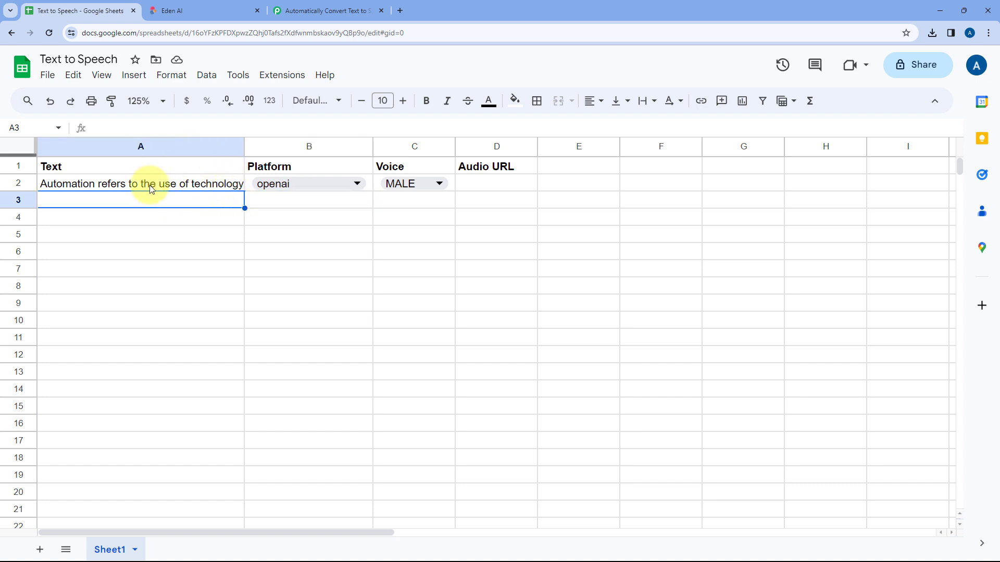
{"action": "left_click", "coordinate": [332, 9]}
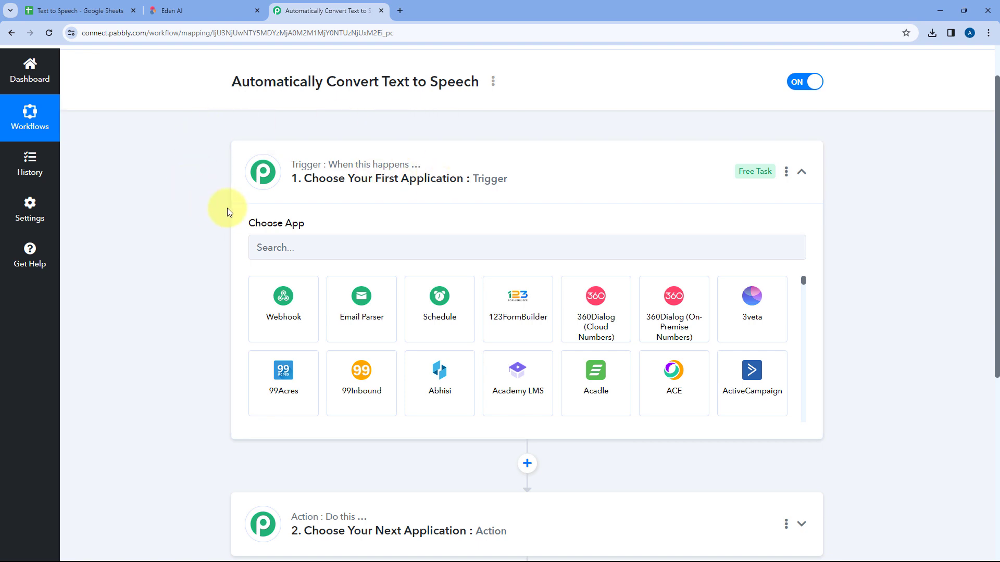
{"action": "scroll", "coordinate": [195, 196], "scroll_direction": "down", "scroll_amount": 2}
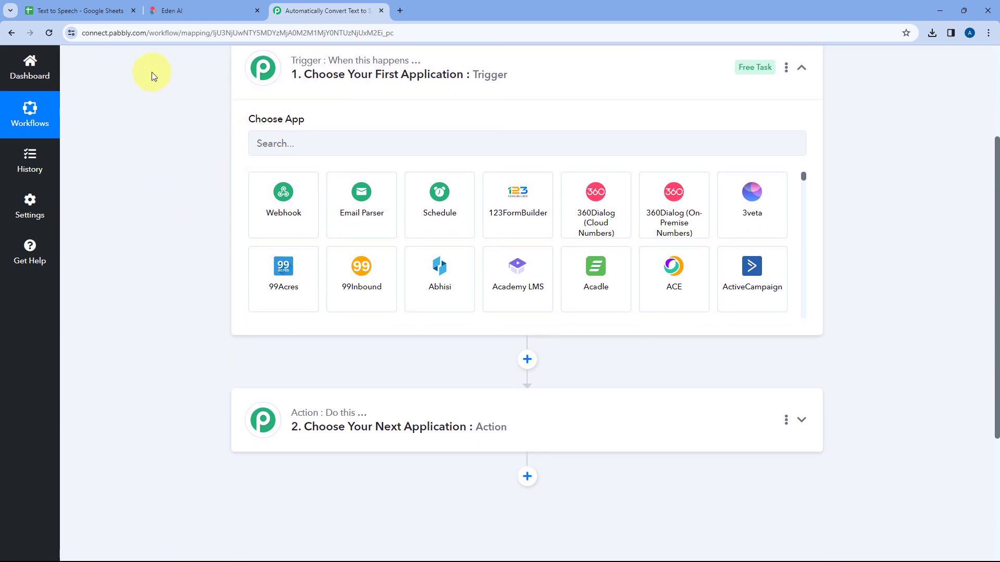
Switch to the Text to Speech spreadsheet in Google Sheets and examine the available Platform and Voice choices in row 2
{"action": "left_click", "coordinate": [107, 6]}
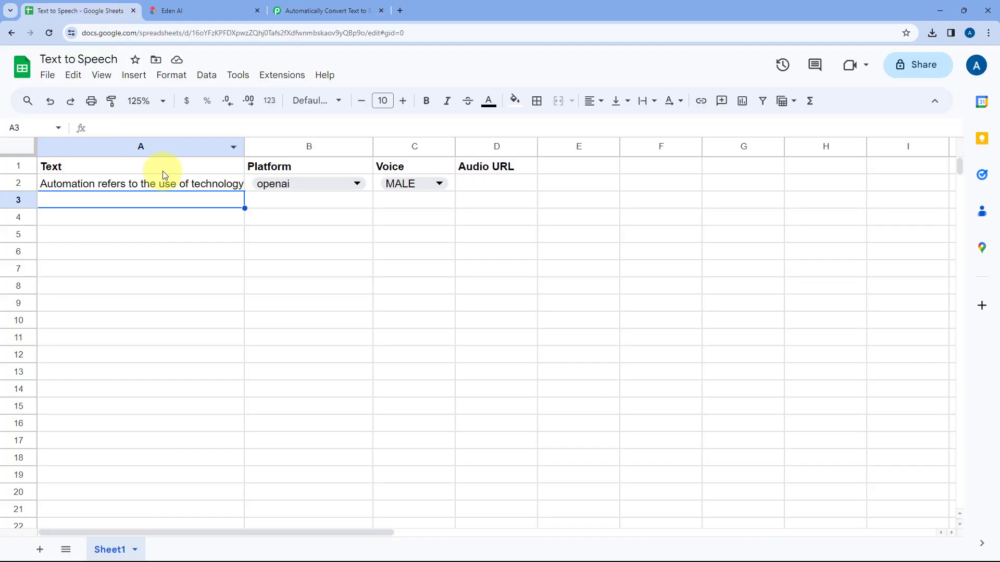
{"action": "left_click", "coordinate": [295, 183]}
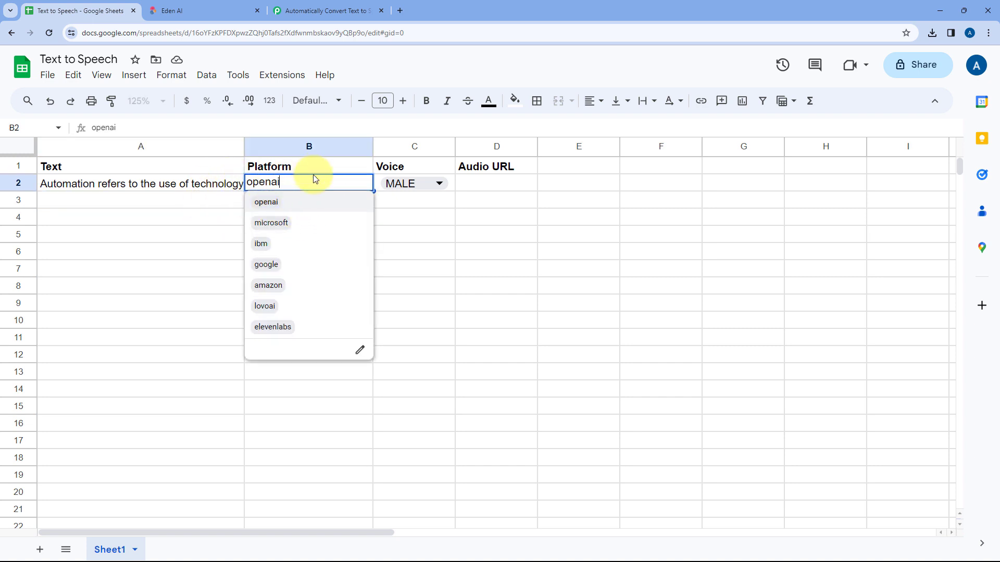
{"action": "left_click", "coordinate": [420, 184]}
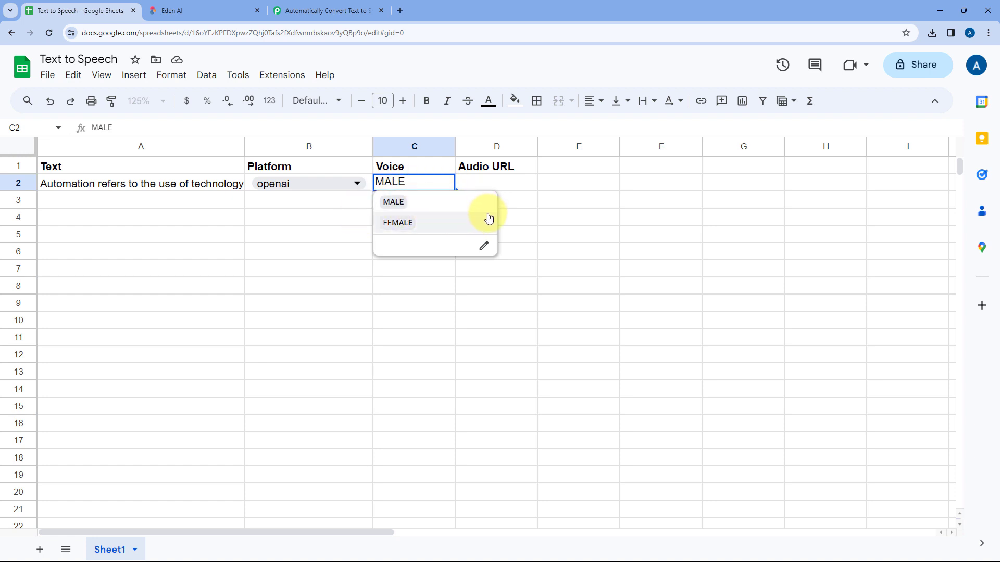
{"action": "left_click", "coordinate": [338, 200]}
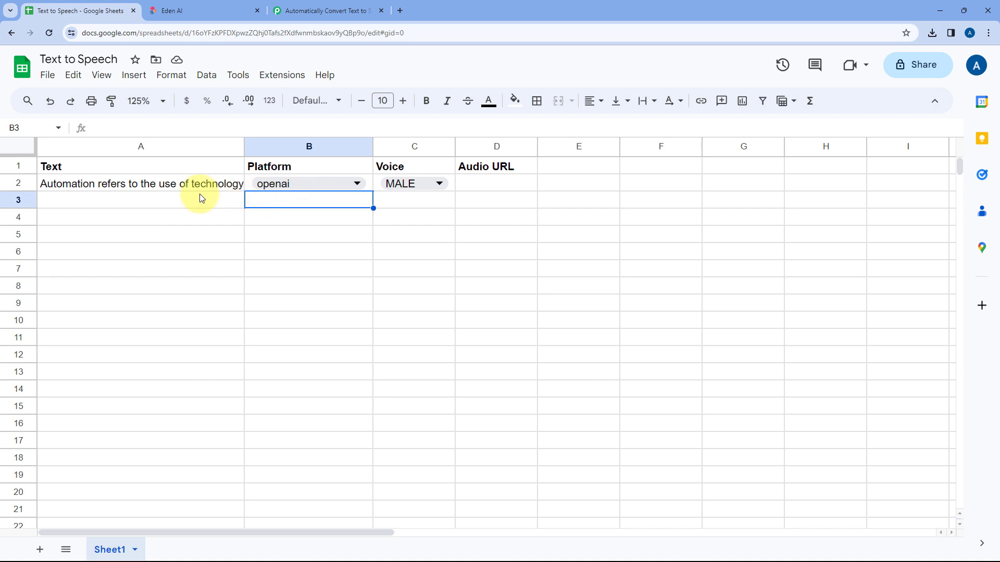
View the Eden AI homepage, check the Audio URL cell D2 in Google Sheets, and return to the Pabbly Connect workflow
{"action": "left_click", "coordinate": [306, 5]}
{"action": "left_click", "coordinate": [211, 9]}
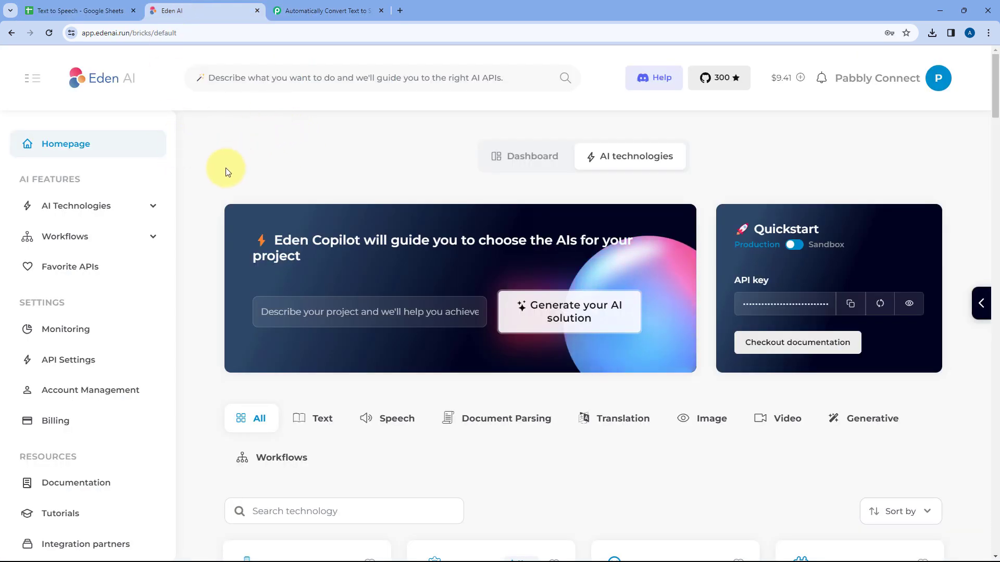
{"action": "left_click", "coordinate": [316, 6]}
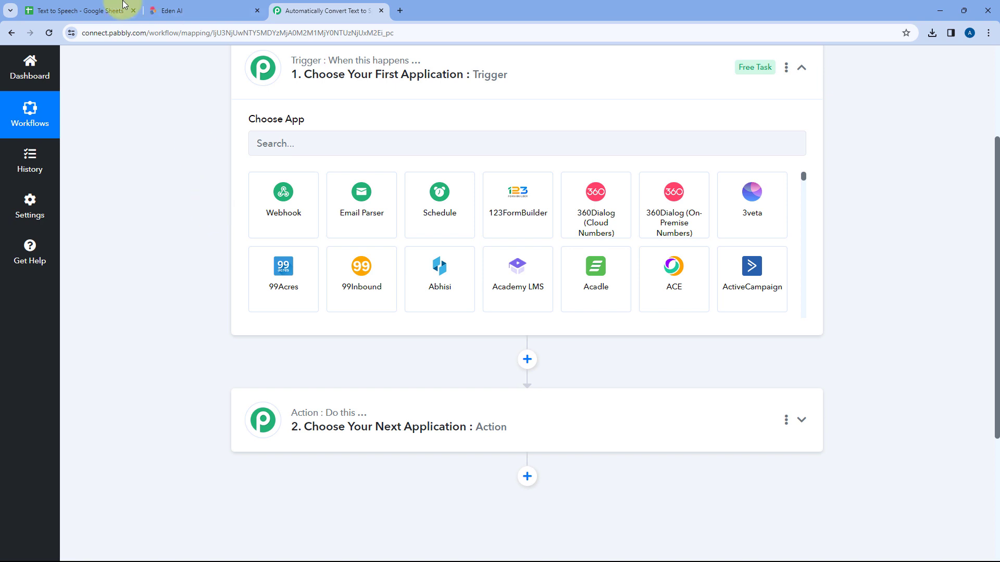
{"action": "left_click", "coordinate": [107, 6]}
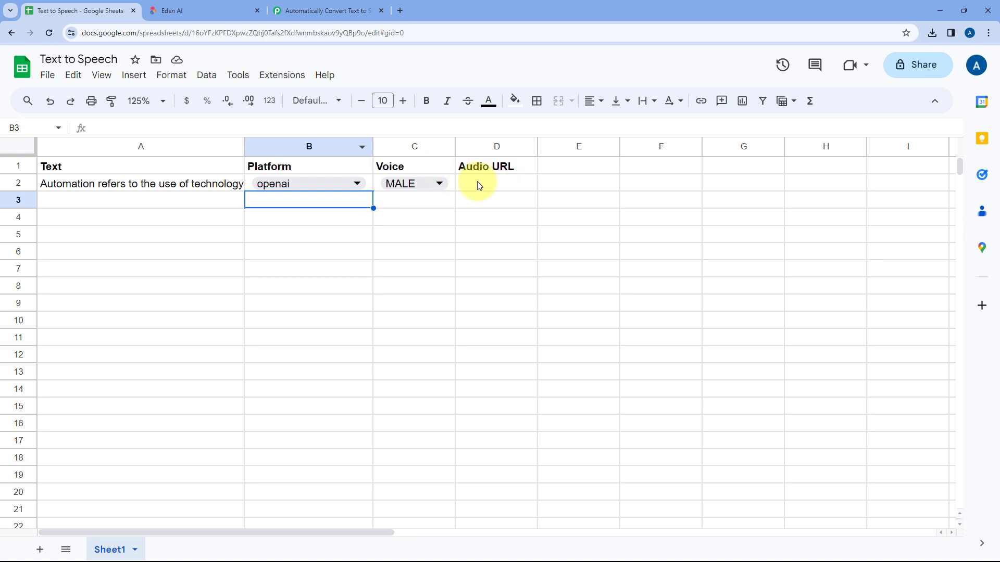
{"action": "left_click", "coordinate": [485, 183]}
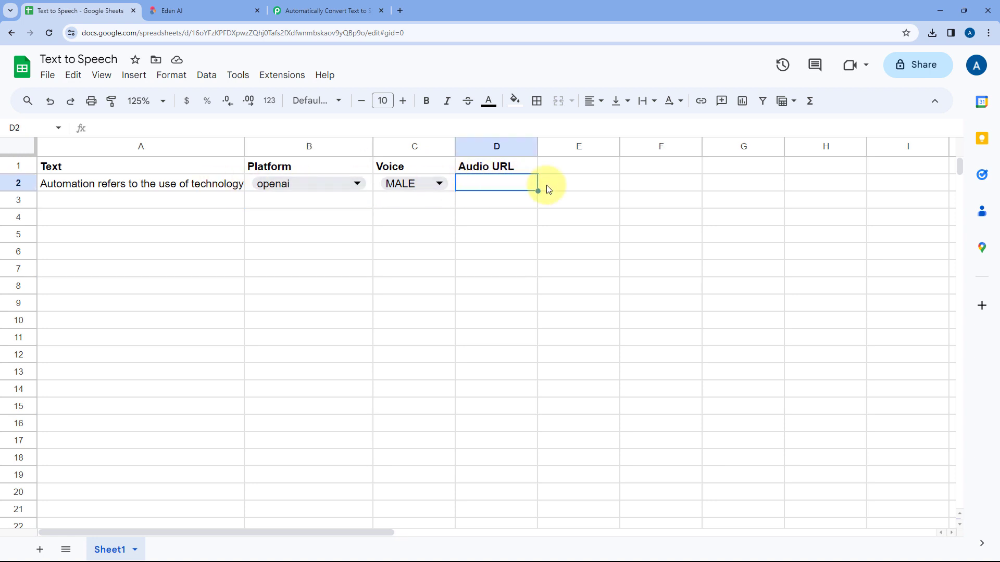
{"action": "left_click", "coordinate": [320, 4]}
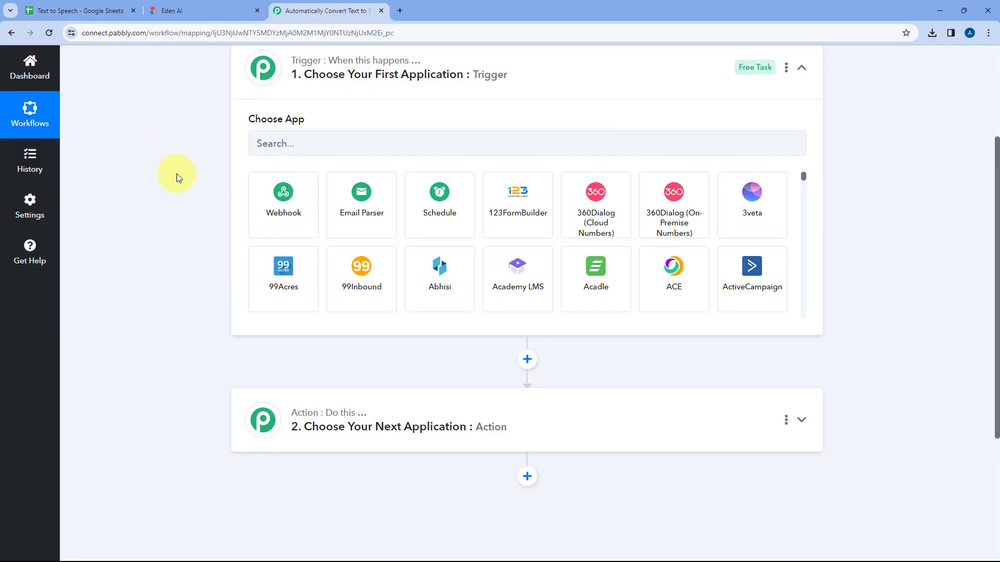
Set the workflow's trigger app to Google Sheets with the trigger event New or Updated Spreadsheet Row
{"action": "left_click", "coordinate": [310, 196]}
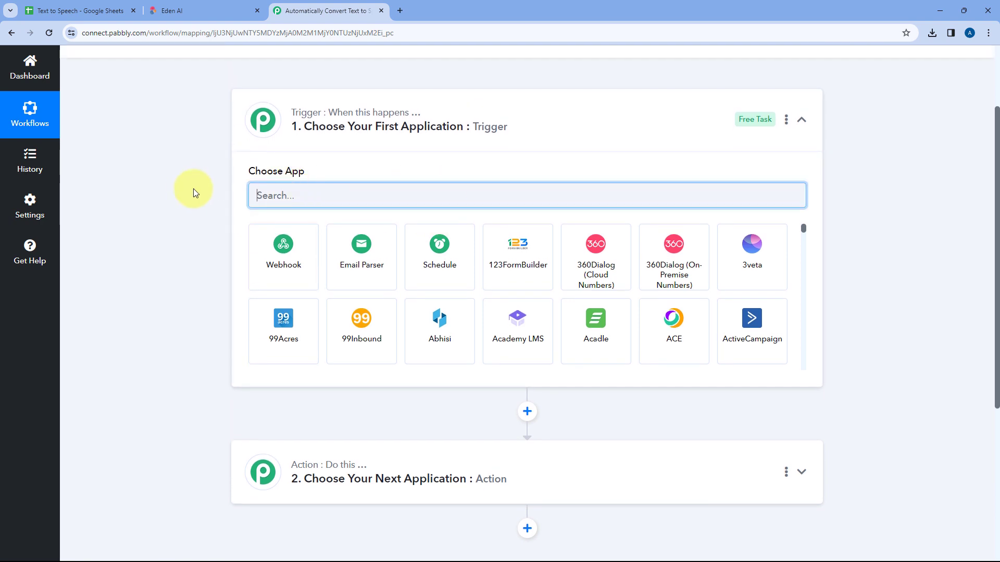
{"action": "type", "text": "Google "}
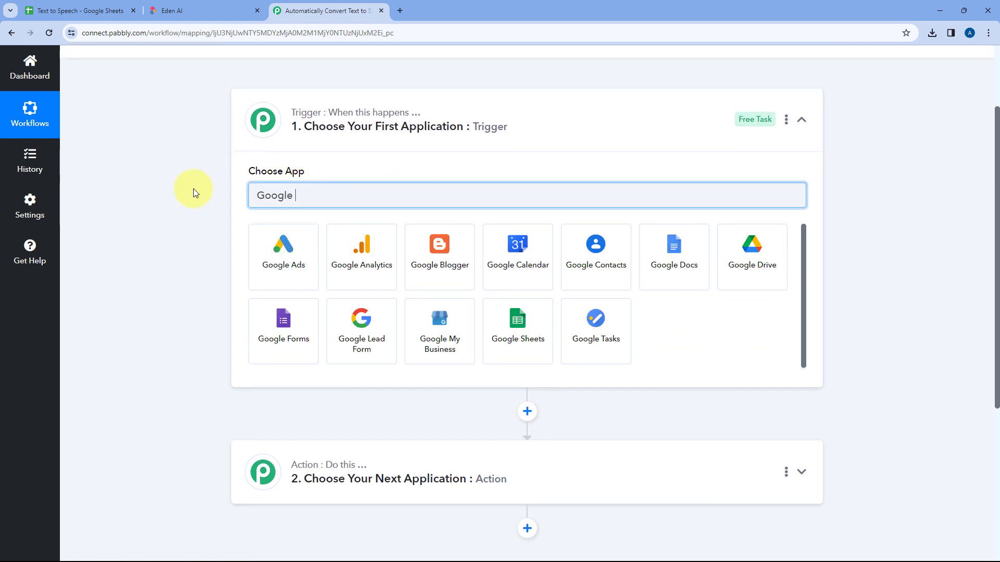
{"action": "type", "text": "Sheets"}
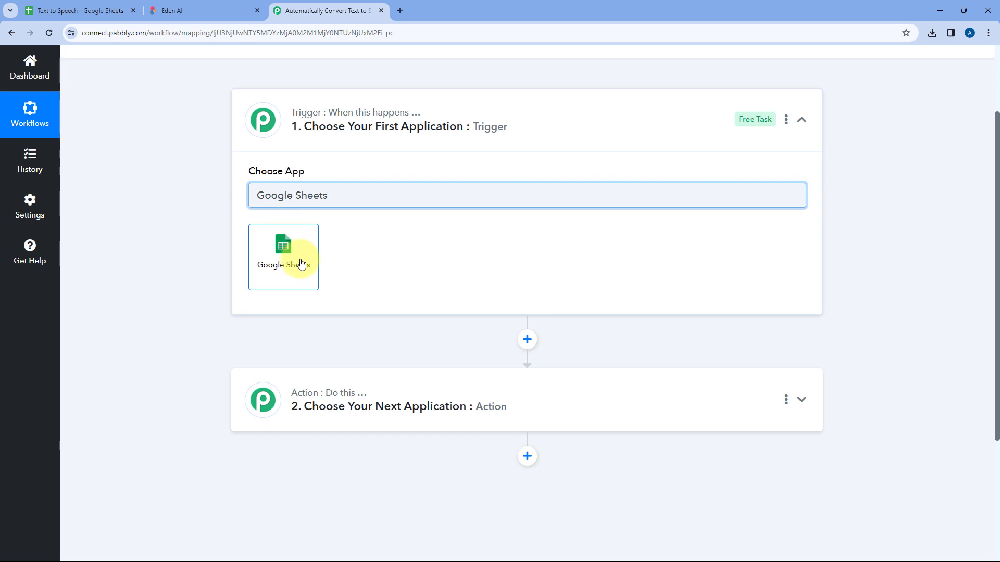
{"action": "left_click", "coordinate": [277, 232]}
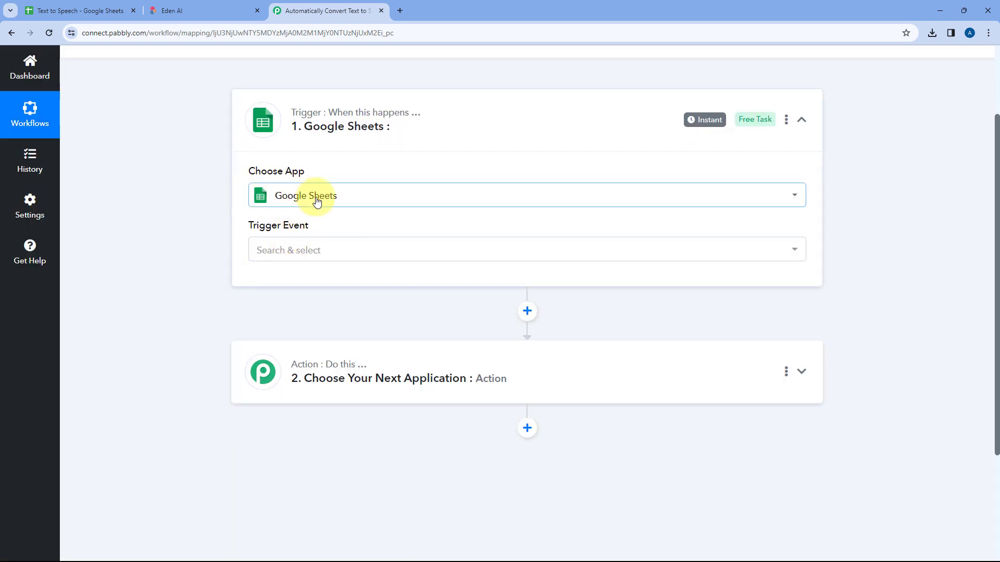
{"action": "left_click", "coordinate": [344, 250]}
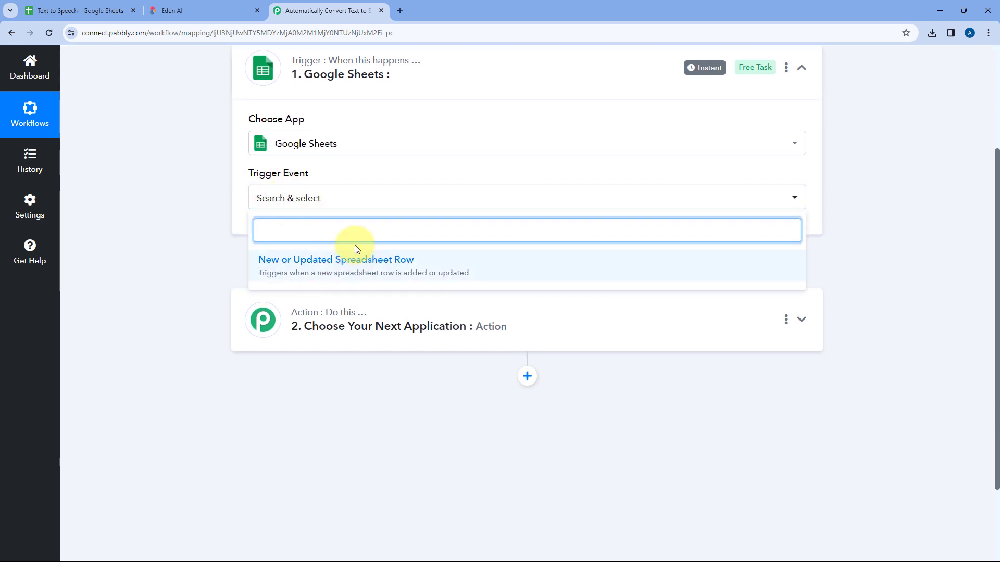
{"action": "left_click", "coordinate": [437, 263]}
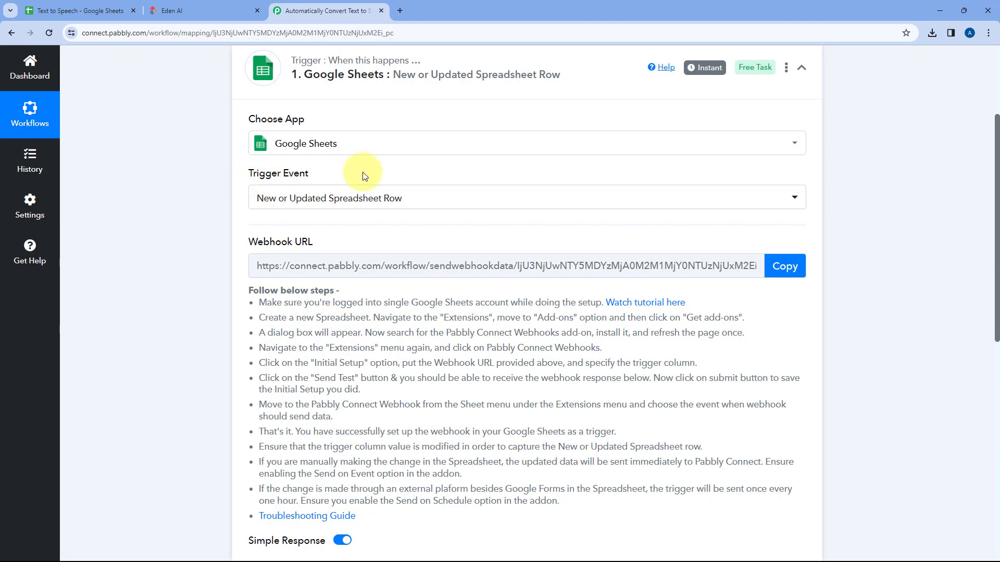
Review the Google Sheets trigger's setup instructions and copy its webhook URL
{"action": "scroll", "coordinate": [359, 178], "scroll_direction": "down", "scroll_amount": 2}
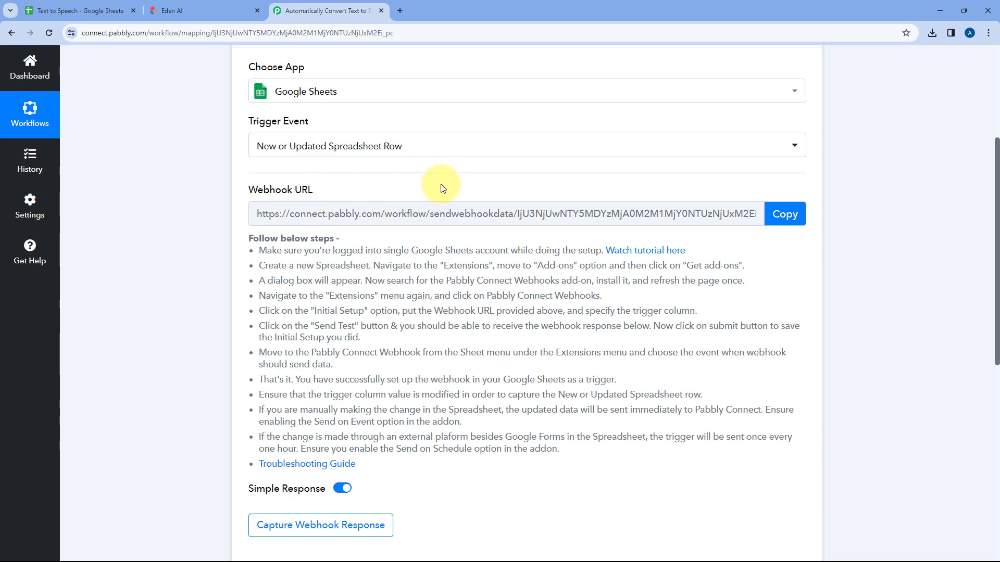
{"action": "left_click", "coordinate": [102, 11]}
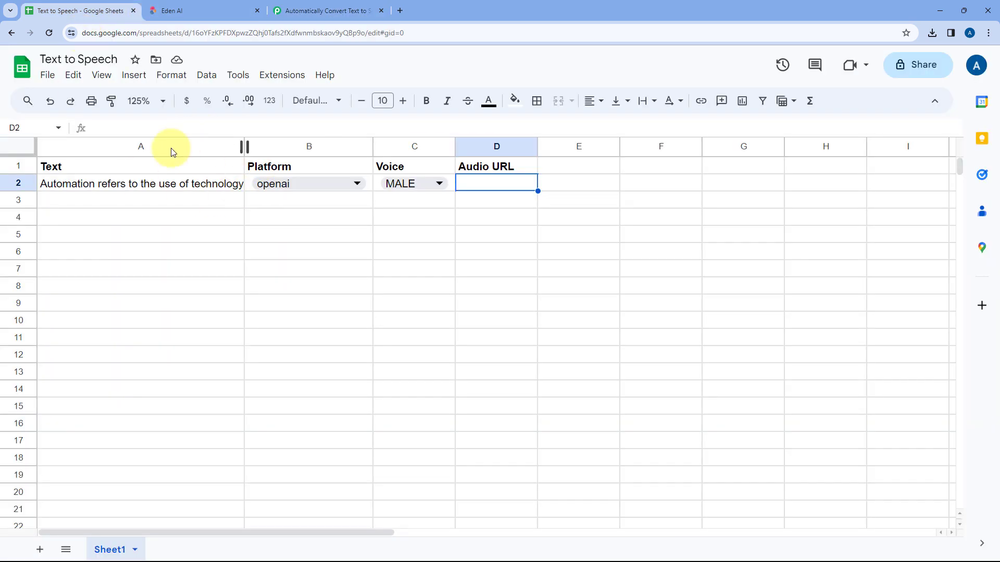
{"action": "left_click", "coordinate": [313, 10]}
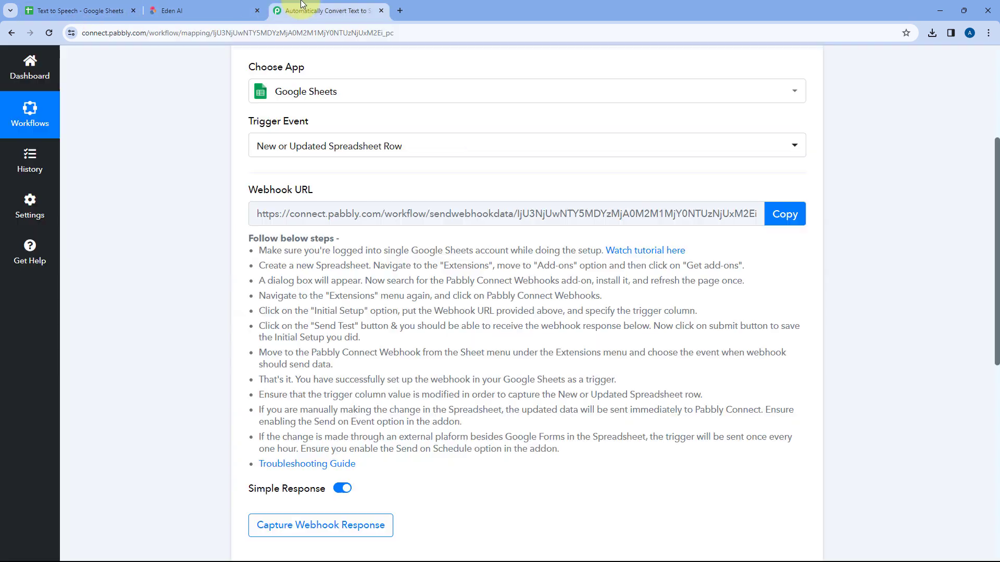
{"action": "mouse_move", "coordinate": [309, 183]}
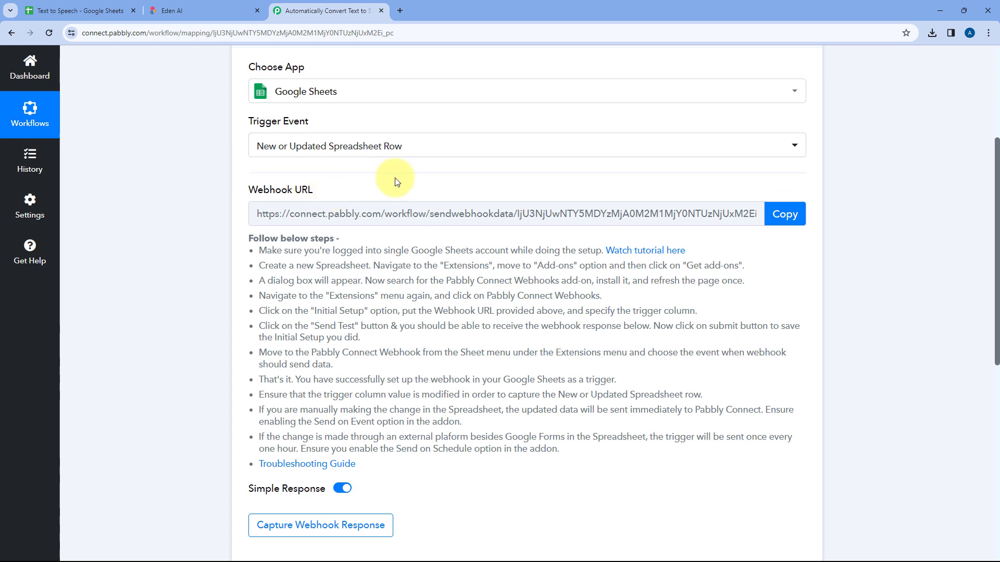
{"action": "left_click_drag", "start_coordinate": [259, 250], "coordinate": [385, 466]}
{"action": "left_click", "coordinate": [472, 346]}
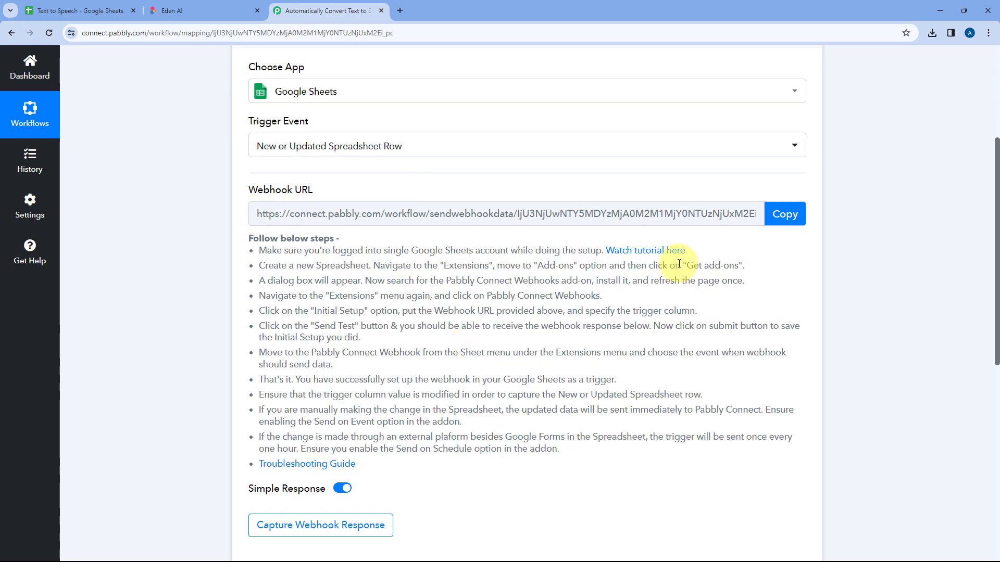
{"action": "left_click", "coordinate": [785, 214]}
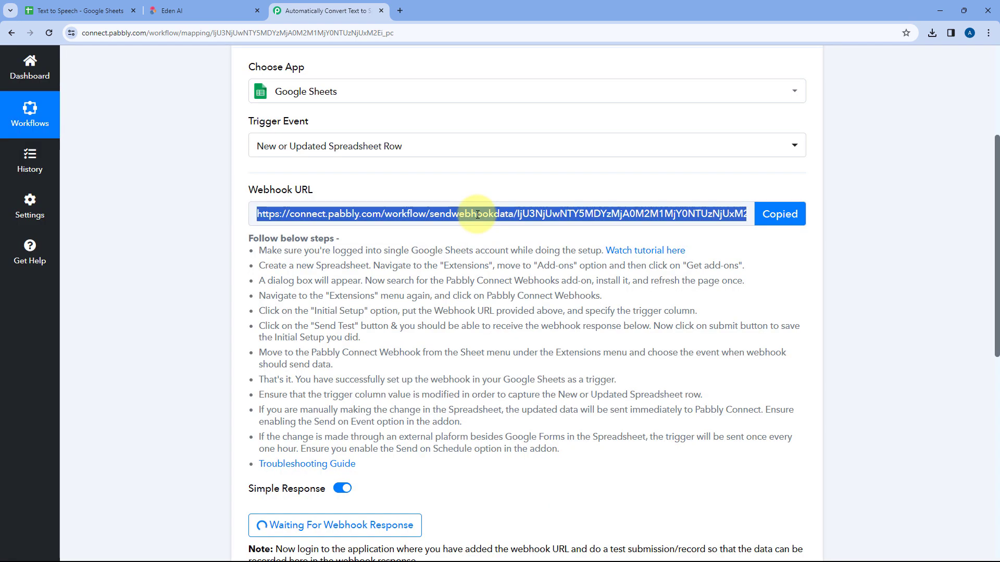
Switch to the Text to Speech spreadsheet and search the Google Workspace Marketplace for the Pabbly Connect Webhooks add-on
{"action": "left_click", "coordinate": [86, 10]}
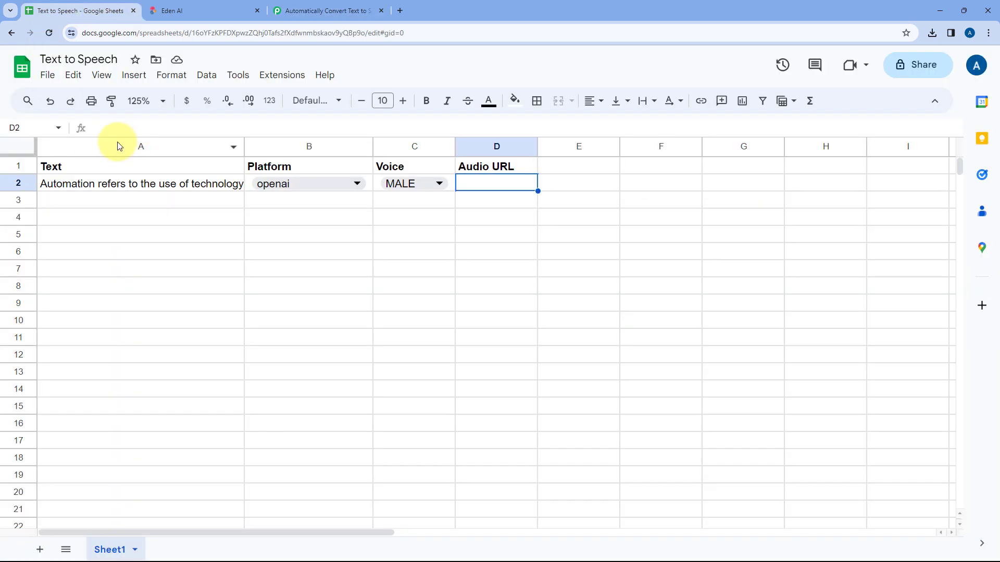
{"action": "left_click", "coordinate": [285, 78]}
{"action": "mouse_move", "coordinate": [330, 99]}
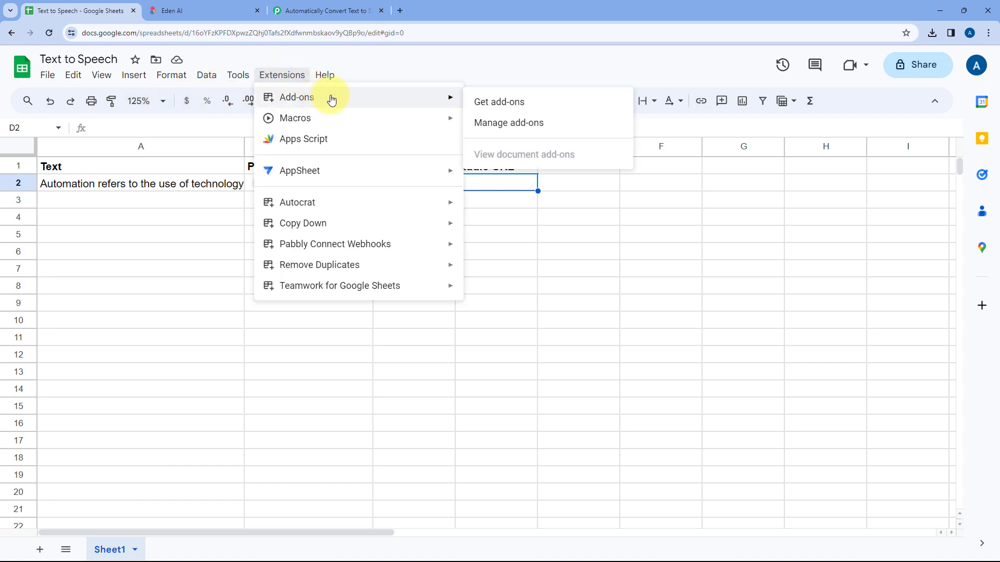
{"action": "left_click", "coordinate": [496, 107]}
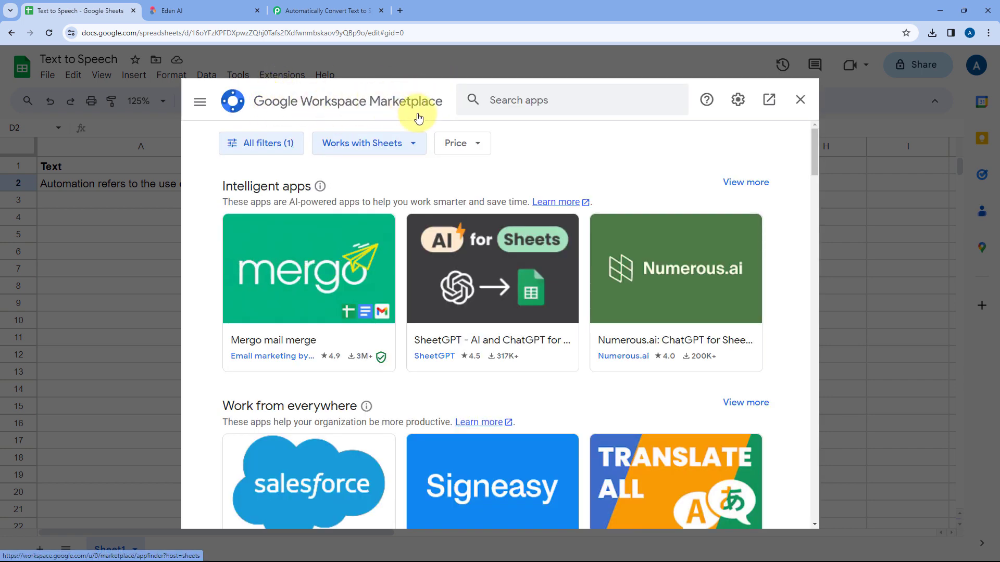
{"action": "left_click", "coordinate": [512, 101]}
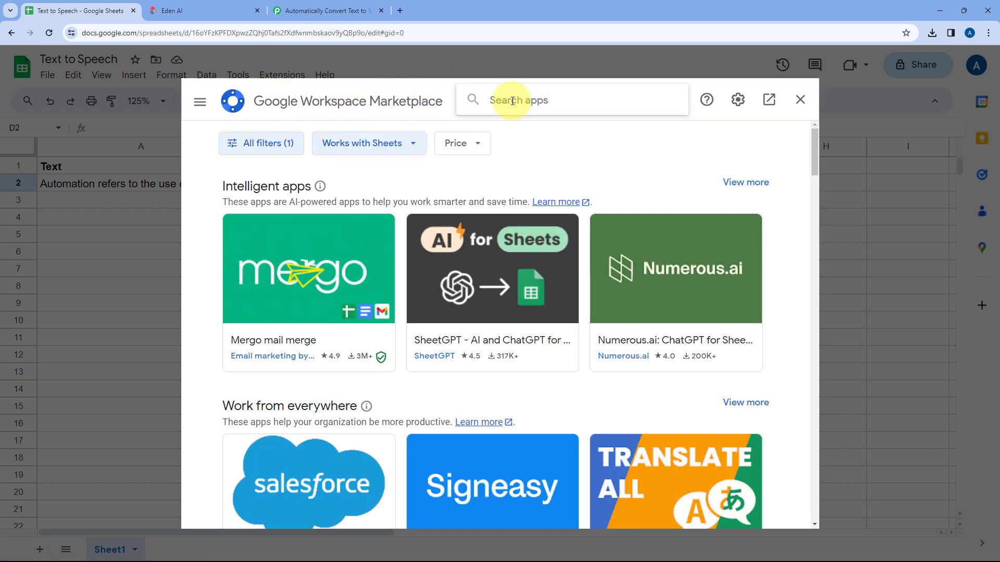
{"action": "type", "text": "Pabbly"}
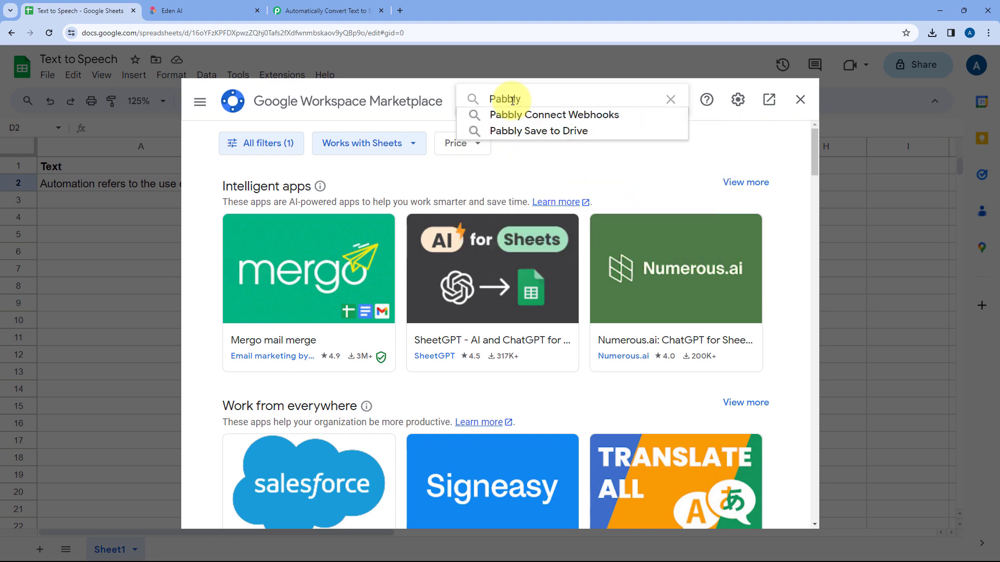
{"action": "key", "text": "Down"}
{"action": "key", "text": "Return"}
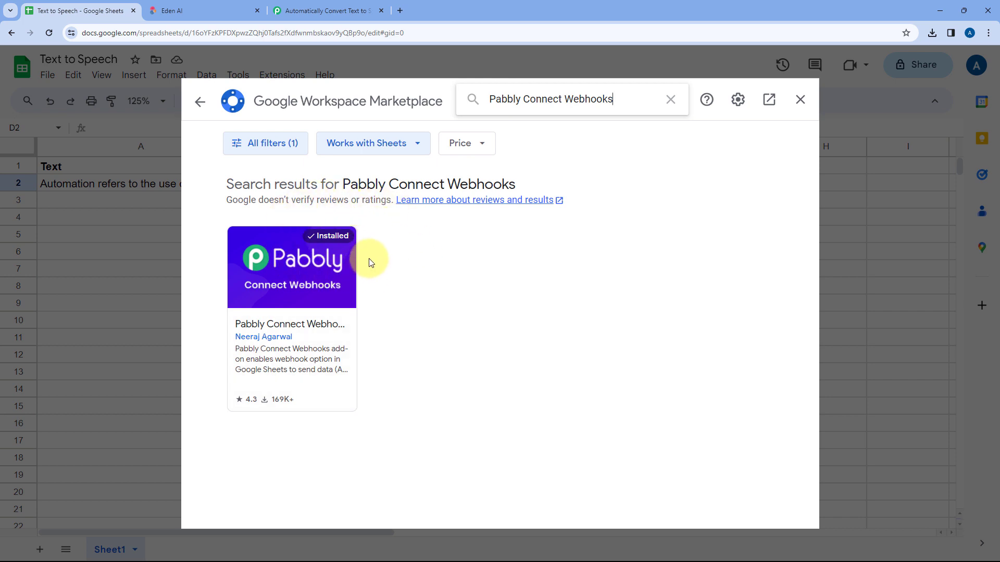
{"action": "left_click", "coordinate": [799, 101]}
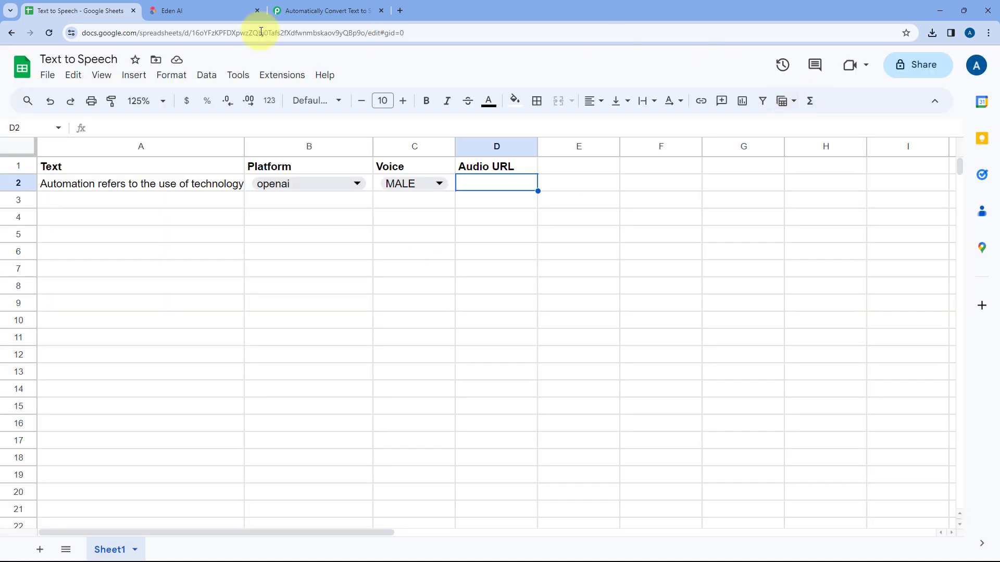
Reload the spreadsheet and open the Initial Setup of the Pabbly Connect Webhooks add-on
{"action": "left_click", "coordinate": [49, 33]}
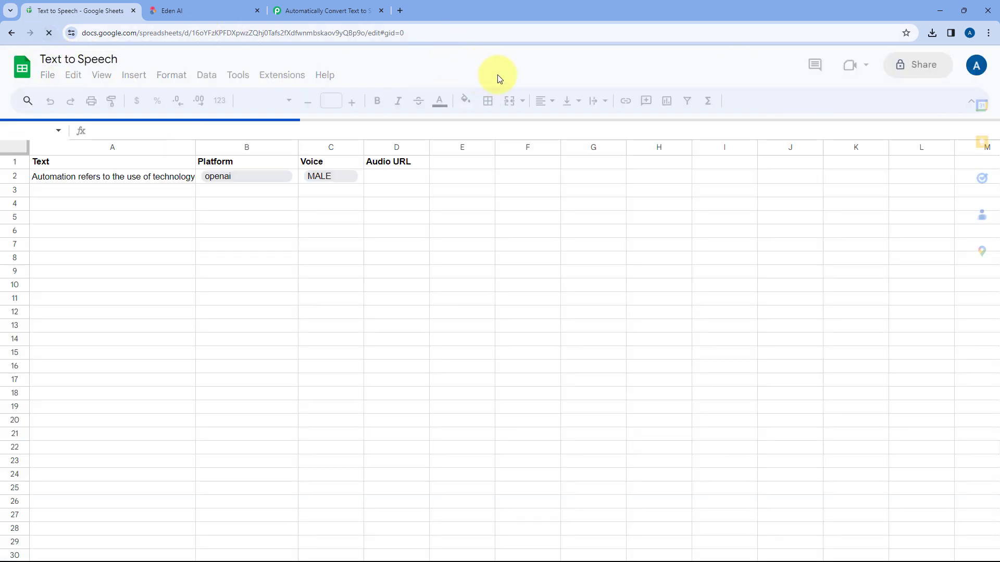
{"action": "key", "text": "ctrl+plus"}
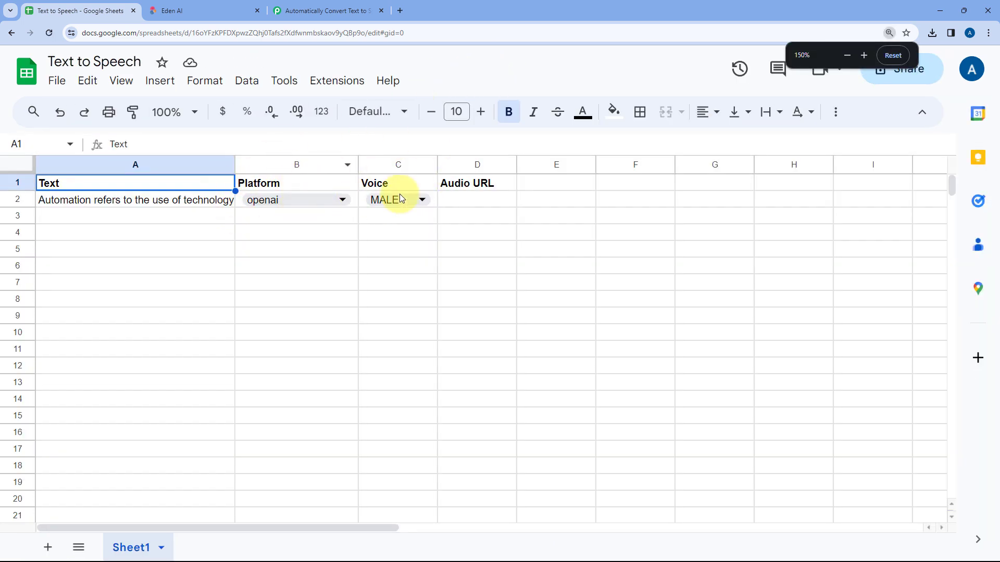
{"action": "left_click", "coordinate": [338, 82]}
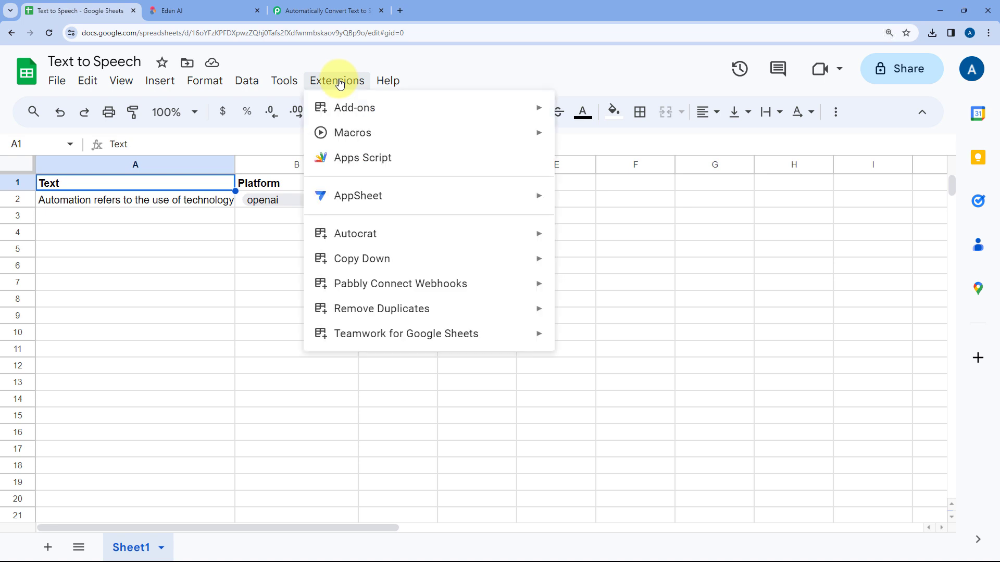
{"action": "mouse_move", "coordinate": [331, 285]}
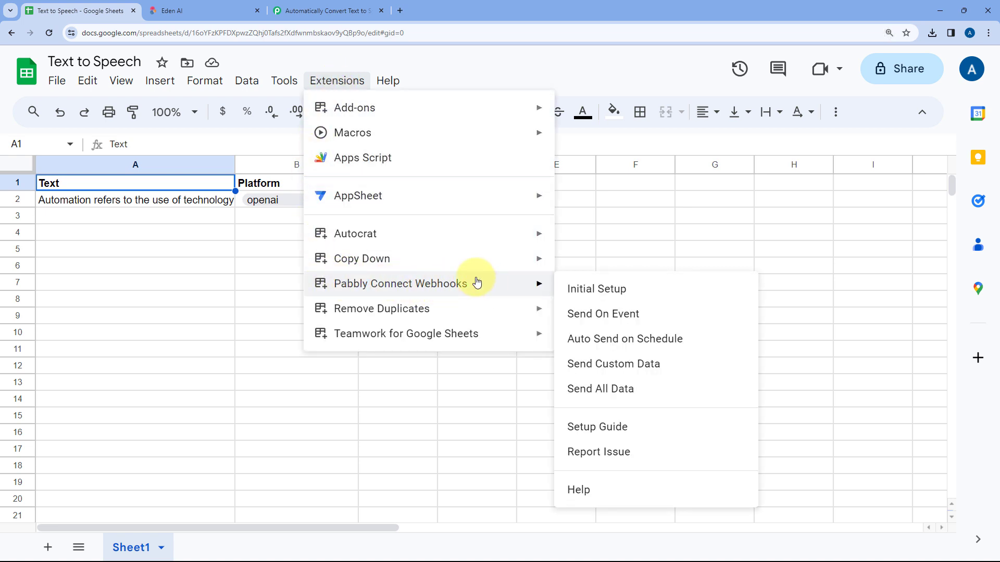
{"action": "left_click", "coordinate": [646, 290]}
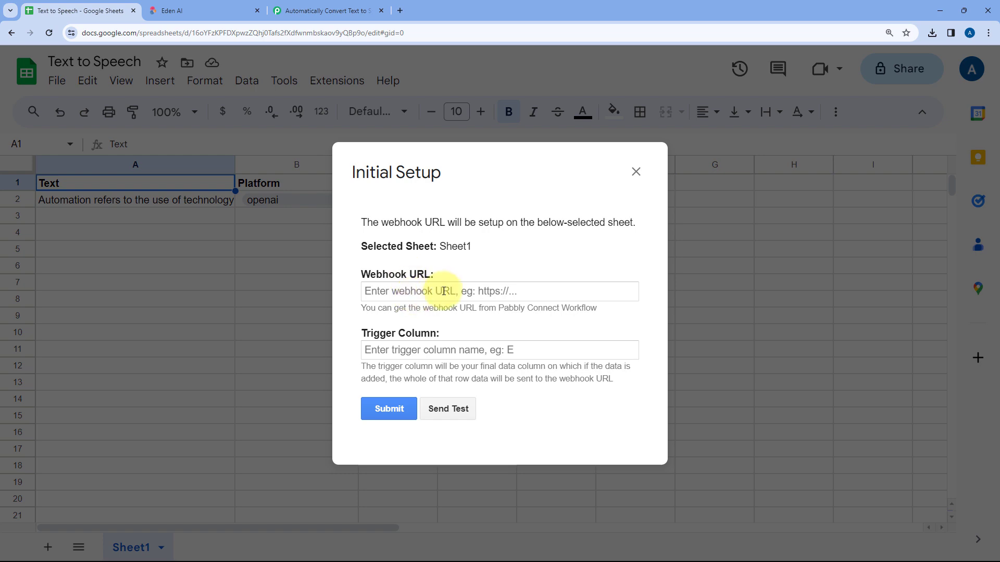
Check the webhook URL in the Pabbly Connect workflow and paste it into the spreadsheet's Initial Setup dialog
{"action": "left_click", "coordinate": [322, 10]}
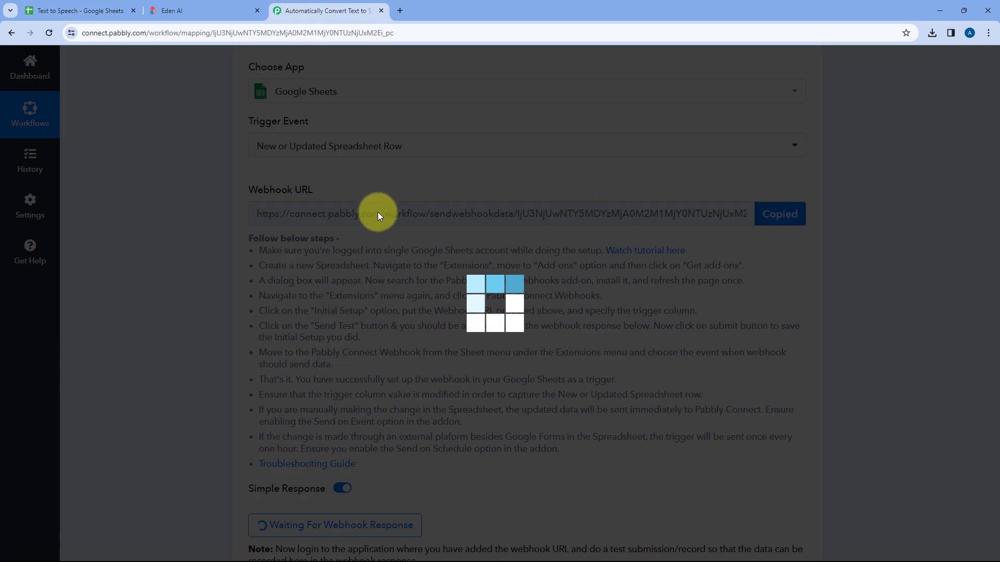
{"action": "left_click", "coordinate": [100, 11]}
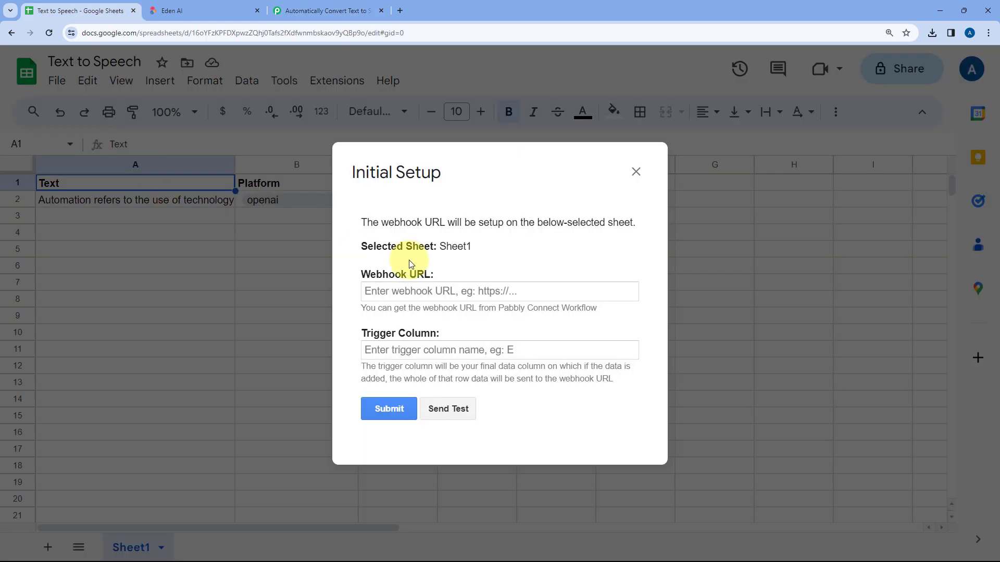
{"action": "left_click", "coordinate": [408, 292]}
{"action": "right_click", "coordinate": [409, 292]}
{"action": "left_click", "coordinate": [439, 386]}
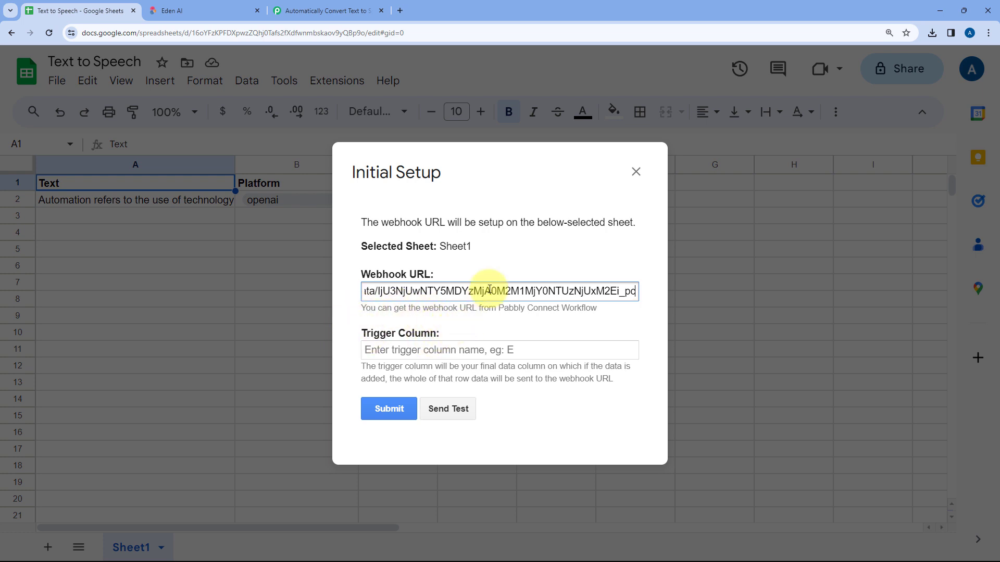
Set the webhook's trigger column to C, the Voice column, in the Initial Setup dialog
{"action": "left_click_drag", "start_coordinate": [473, 173], "coordinate": [640, 223]}
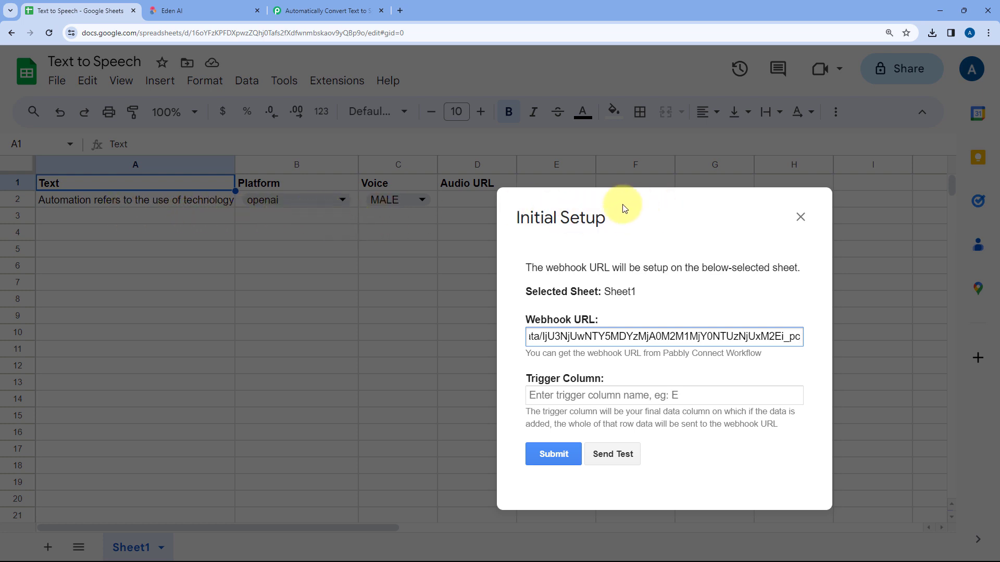
{"action": "left_click_drag", "start_coordinate": [624, 208], "coordinate": [535, 173]}
{"action": "left_click", "coordinate": [486, 360]}
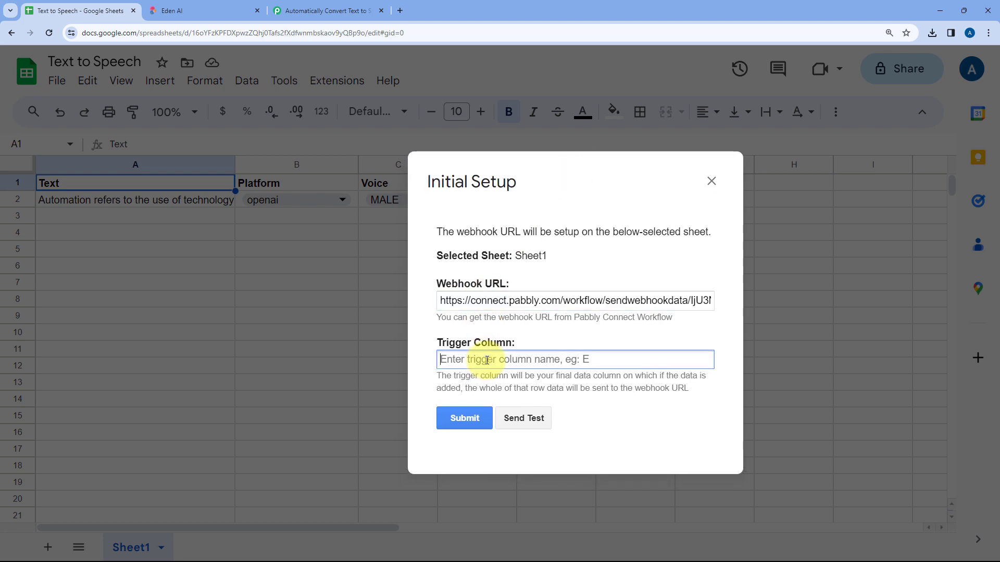
{"action": "type", "text": "C"}
{"action": "left_click_drag", "start_coordinate": [555, 195], "coordinate": [612, 239]}
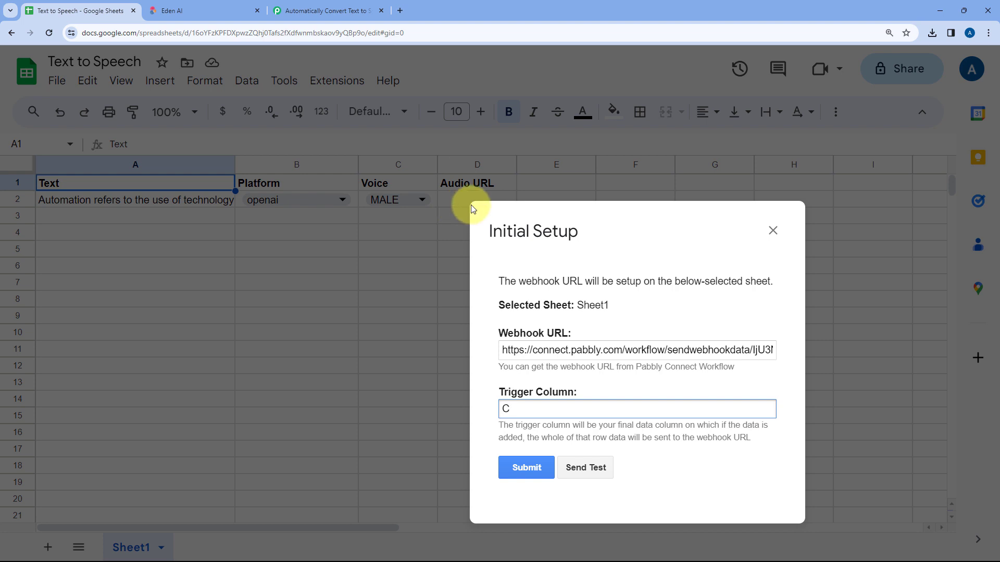
{"action": "left_click_drag", "start_coordinate": [593, 229], "coordinate": [444, 188]}
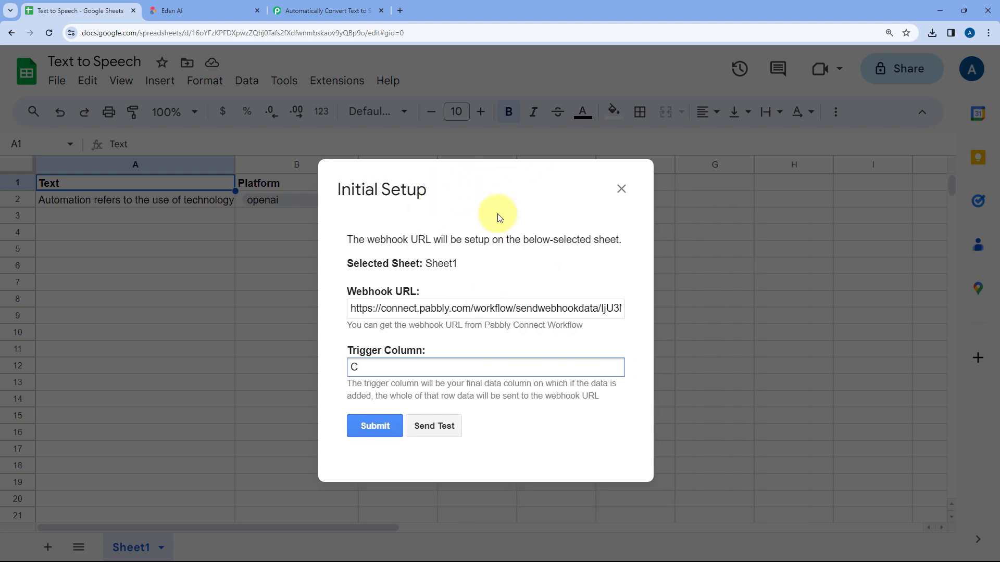
Send test data from the Initial Setup dialog and compare the sent content with row 2 of the sheet
{"action": "left_click_drag", "start_coordinate": [498, 215], "coordinate": [484, 146]}
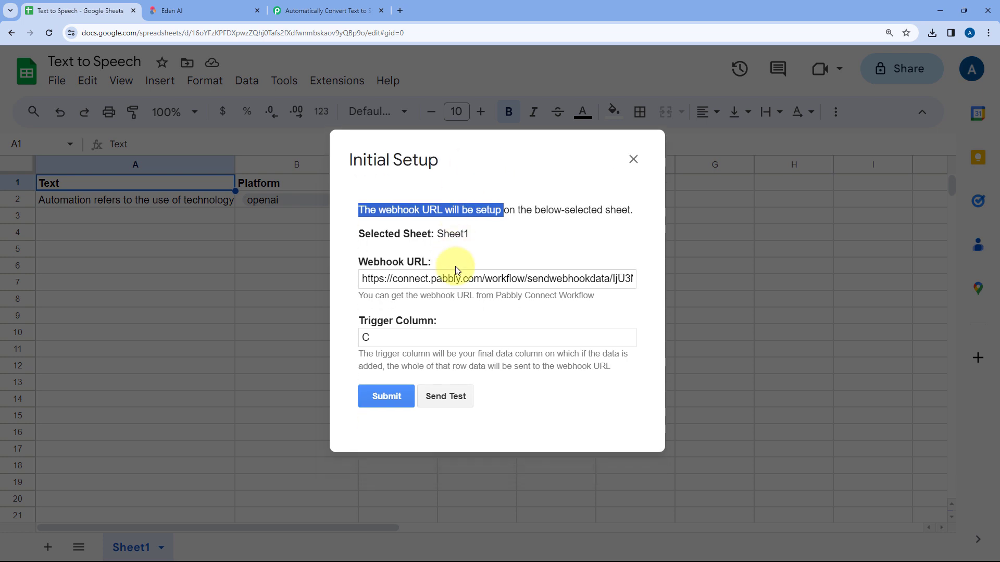
{"action": "left_click", "coordinate": [427, 261]}
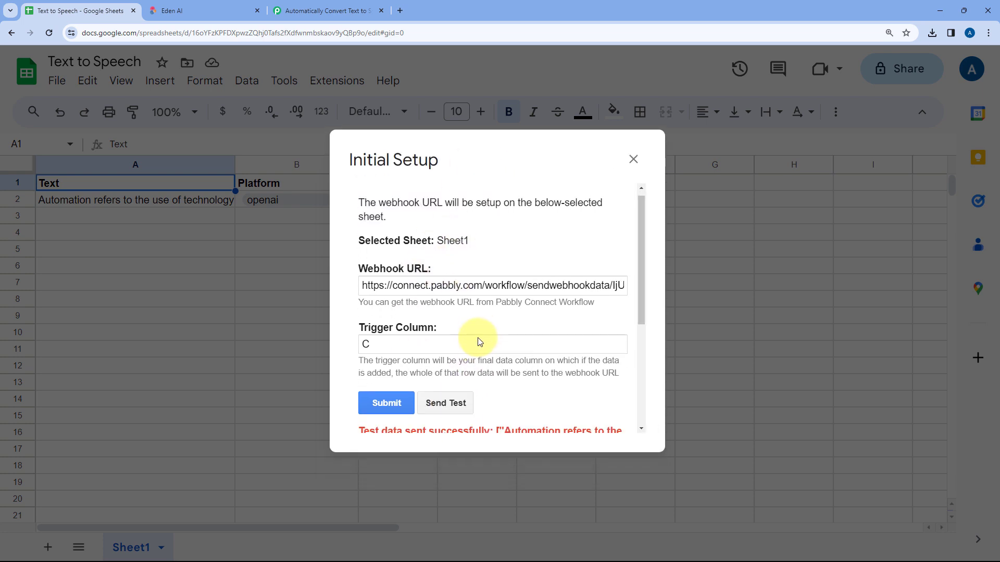
{"action": "scroll", "coordinate": [467, 316], "scroll_direction": "down", "scroll_amount": 3}
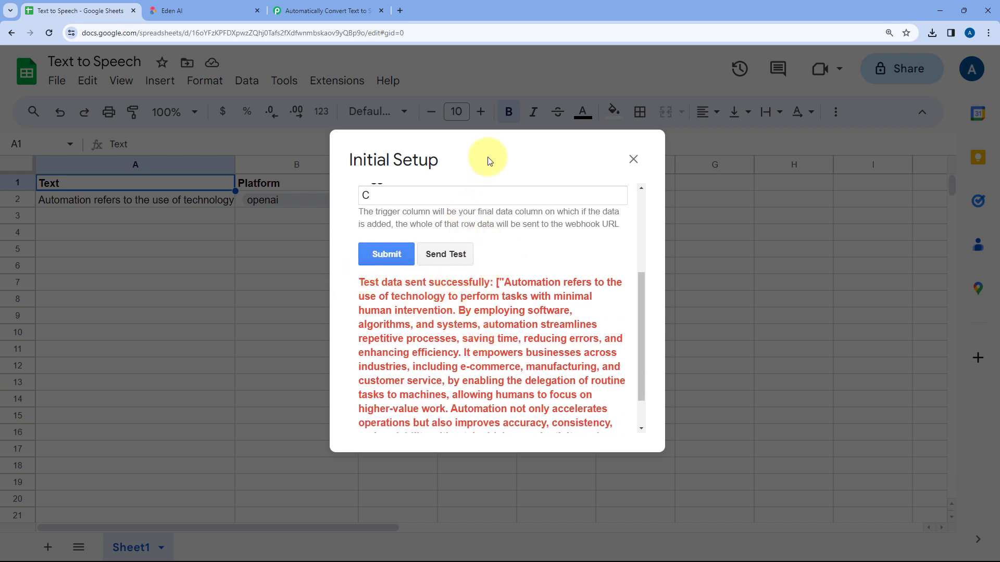
{"action": "left_click_drag", "start_coordinate": [482, 156], "coordinate": [621, 222]}
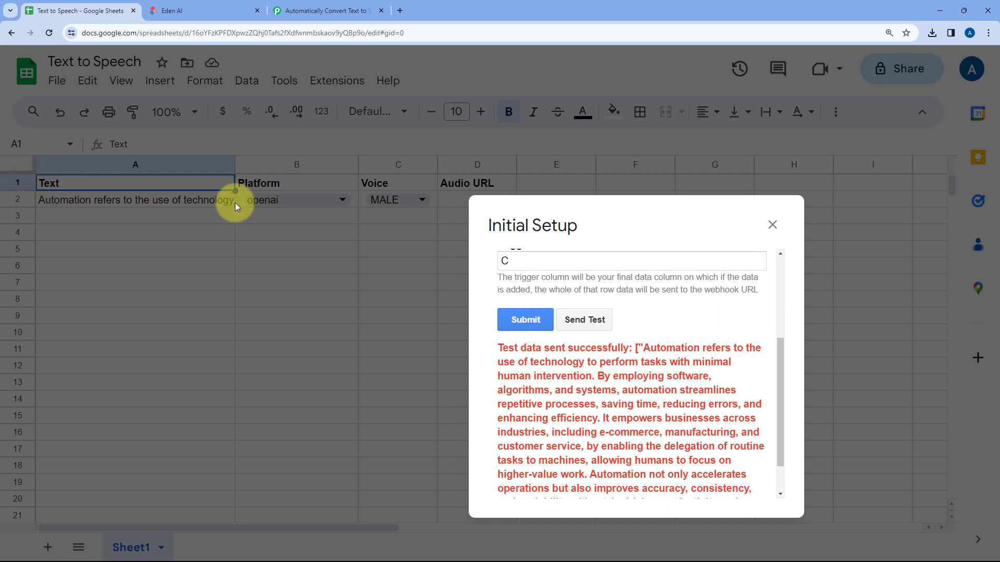
{"action": "left_click_drag", "start_coordinate": [596, 224], "coordinate": [404, 225]}
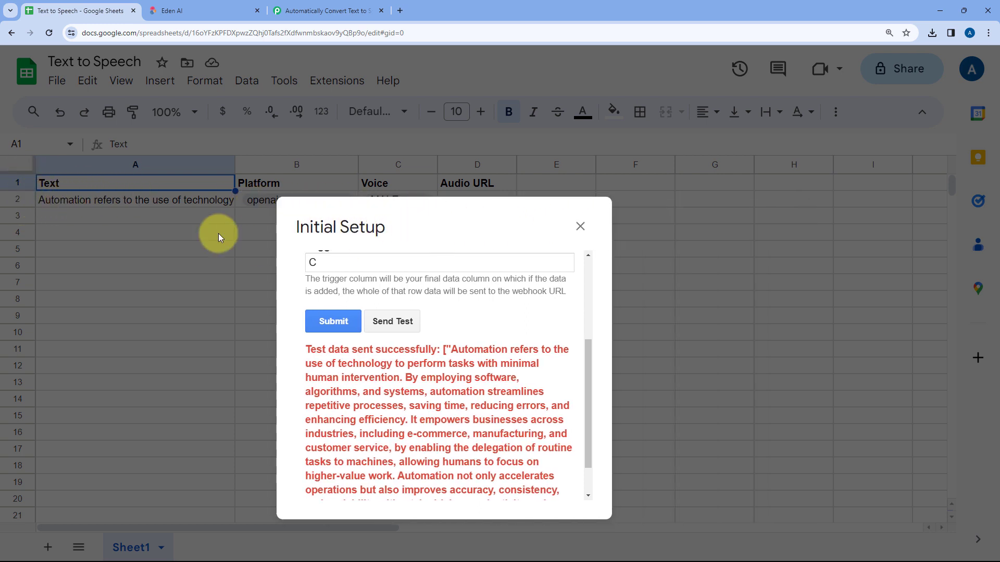
Switch to the Pabbly Connect workflow and check the Voice and TriggerColumn values of the captured response against the spreadsheet
{"action": "left_click", "coordinate": [323, 10]}
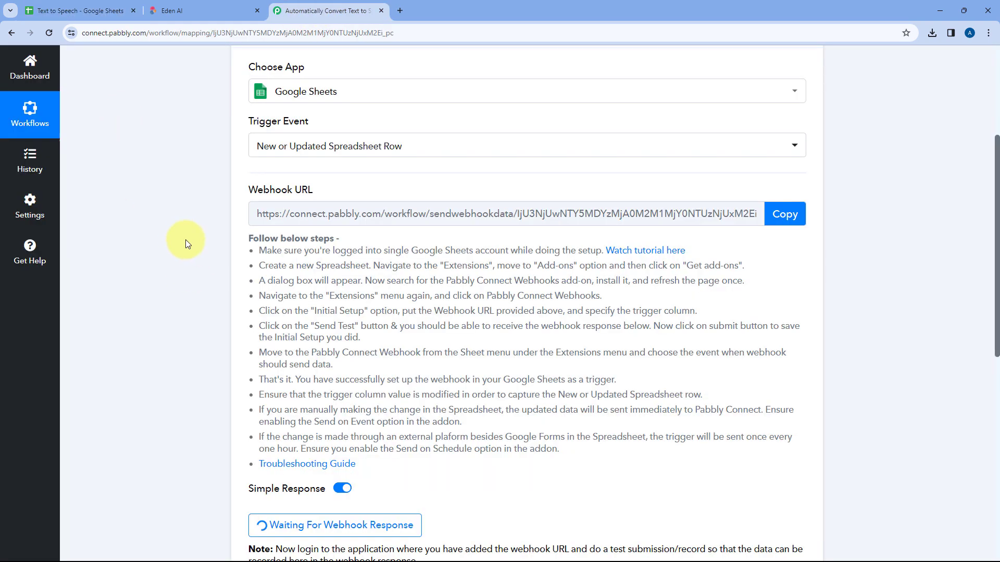
{"action": "scroll", "coordinate": [195, 235], "scroll_direction": "down", "scroll_amount": 5}
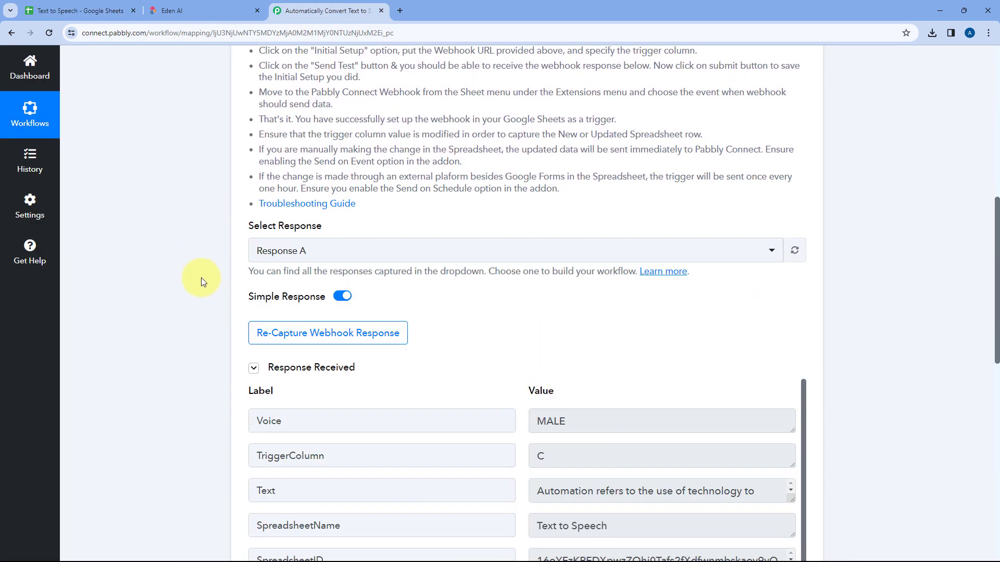
{"action": "scroll", "coordinate": [462, 307], "scroll_direction": "down", "scroll_amount": 3}
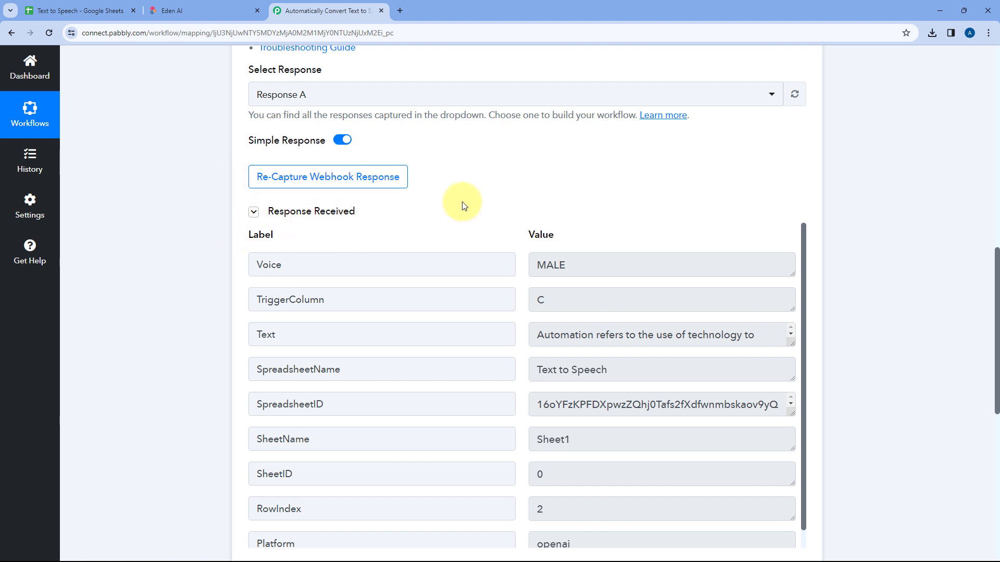
{"action": "scroll", "coordinate": [463, 214], "scroll_direction": "down", "scroll_amount": 1}
{"action": "double_click", "coordinate": [250, 213]}
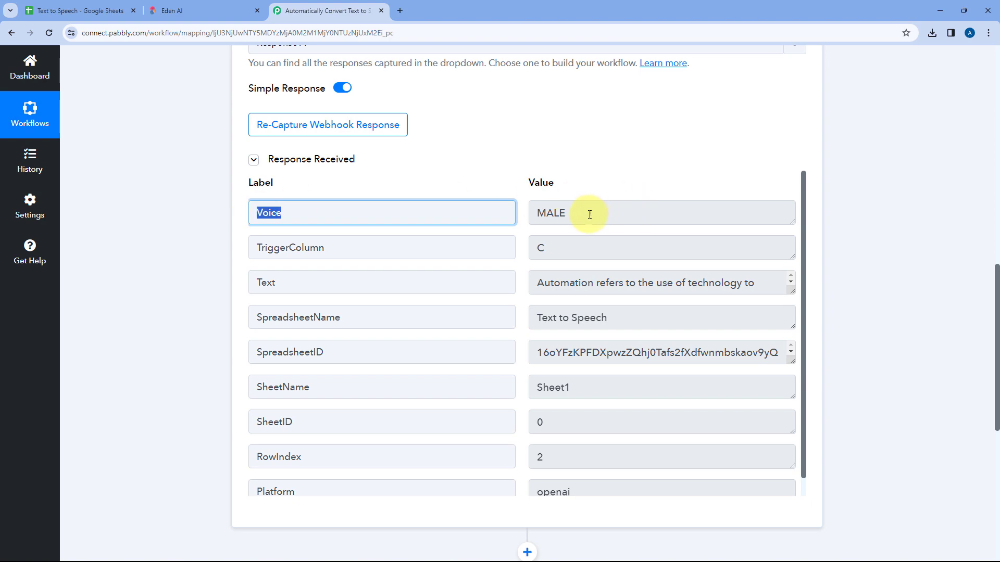
{"action": "double_click", "coordinate": [555, 214]}
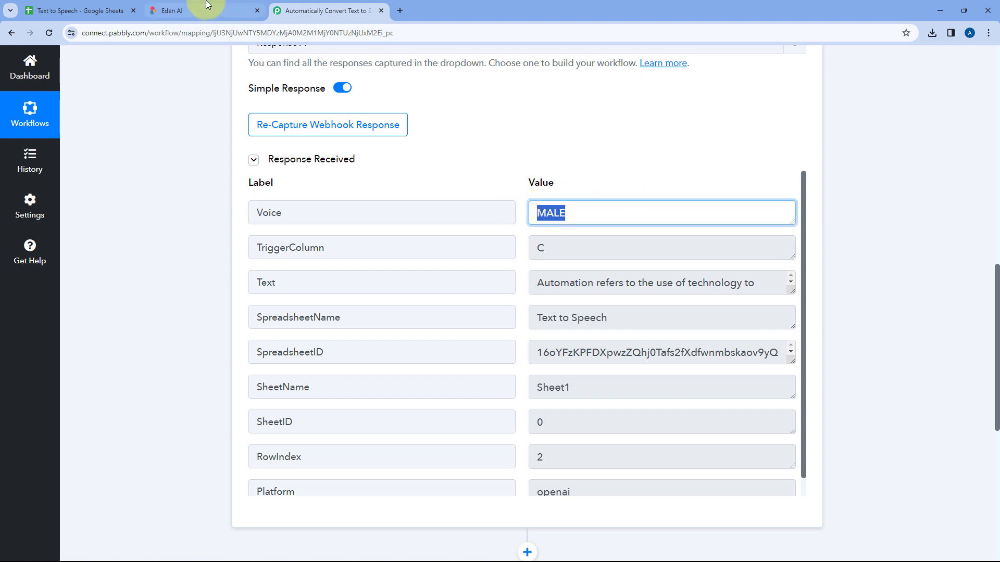
{"action": "left_click", "coordinate": [78, 11]}
{"action": "left_click_drag", "start_coordinate": [430, 220], "coordinate": [639, 227]}
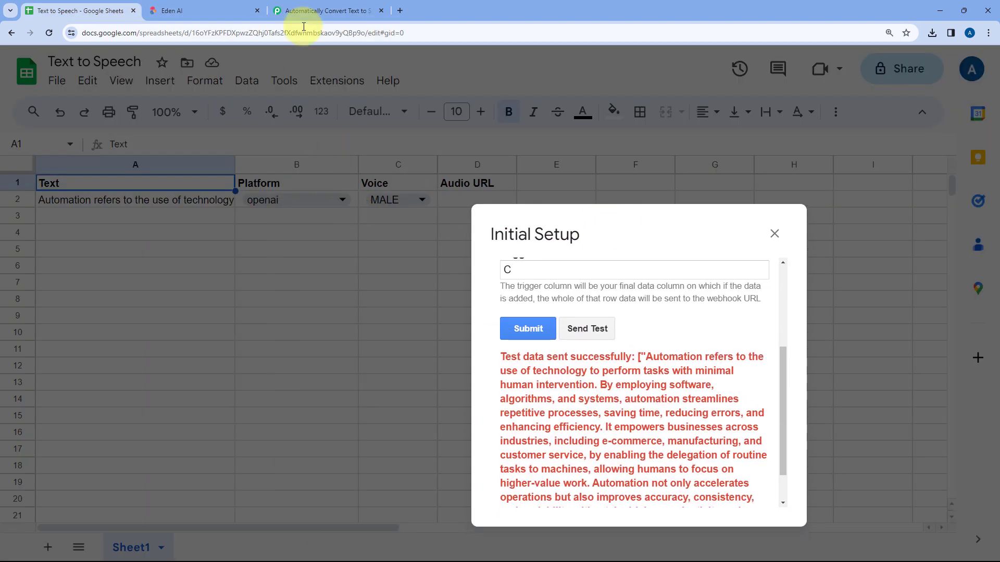
{"action": "left_click", "coordinate": [322, 11]}
{"action": "left_click_drag", "start_coordinate": [328, 248], "coordinate": [257, 248]}
{"action": "left_click", "coordinate": [603, 254]}
Enlarge the captured Text value to compare it with the text in row 2 of the sheet, and check the SpreadsheetName value
{"action": "scroll", "coordinate": [587, 248], "scroll_direction": "down", "scroll_amount": 1}
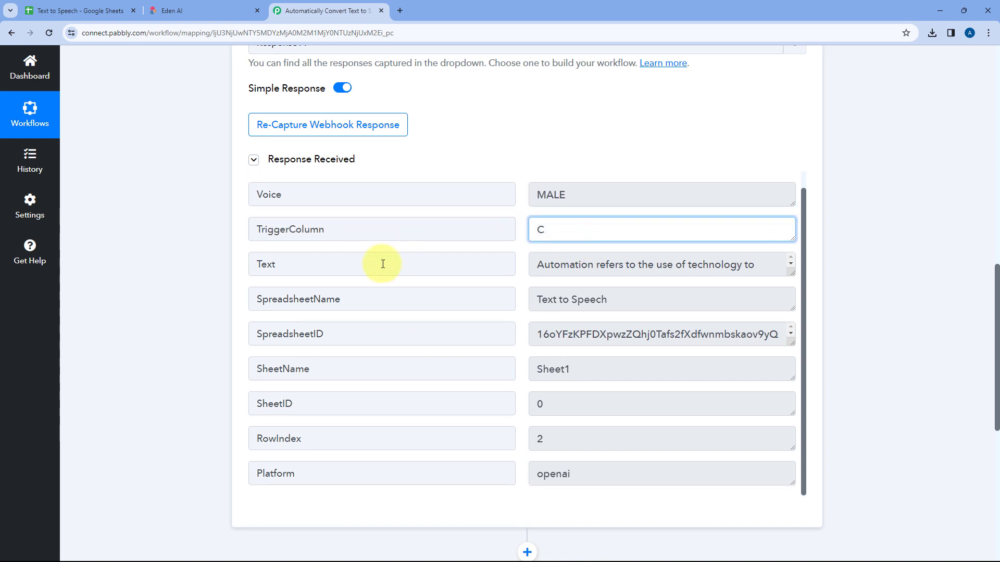
{"action": "left_click", "coordinate": [368, 263]}
{"action": "left_click", "coordinate": [641, 259]}
{"action": "left_click_drag", "start_coordinate": [791, 272], "coordinate": [792, 434]}
{"action": "left_click", "coordinate": [81, 9]}
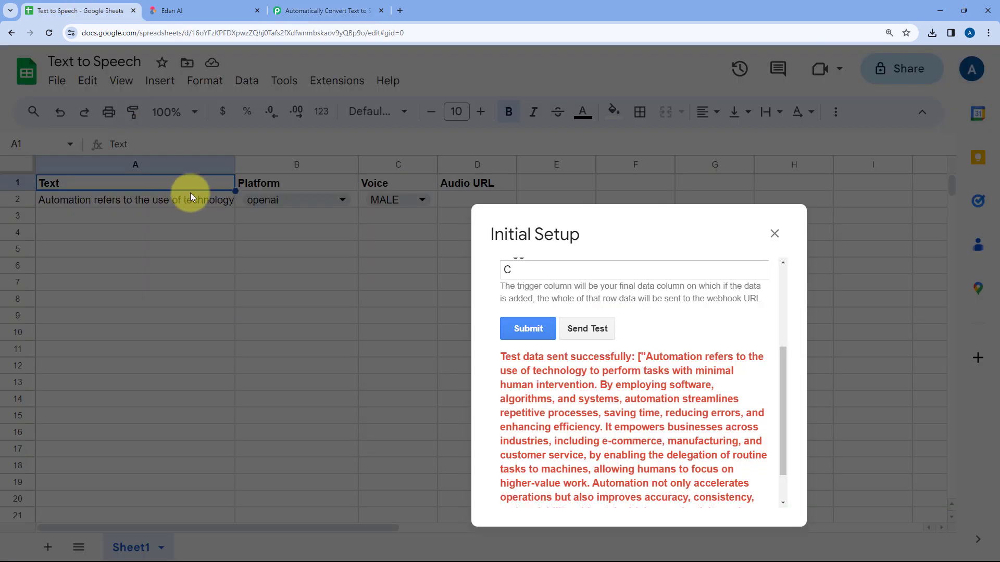
{"action": "left_click", "coordinate": [325, 10]}
{"action": "scroll", "coordinate": [622, 294], "scroll_direction": "down", "scroll_amount": 1}
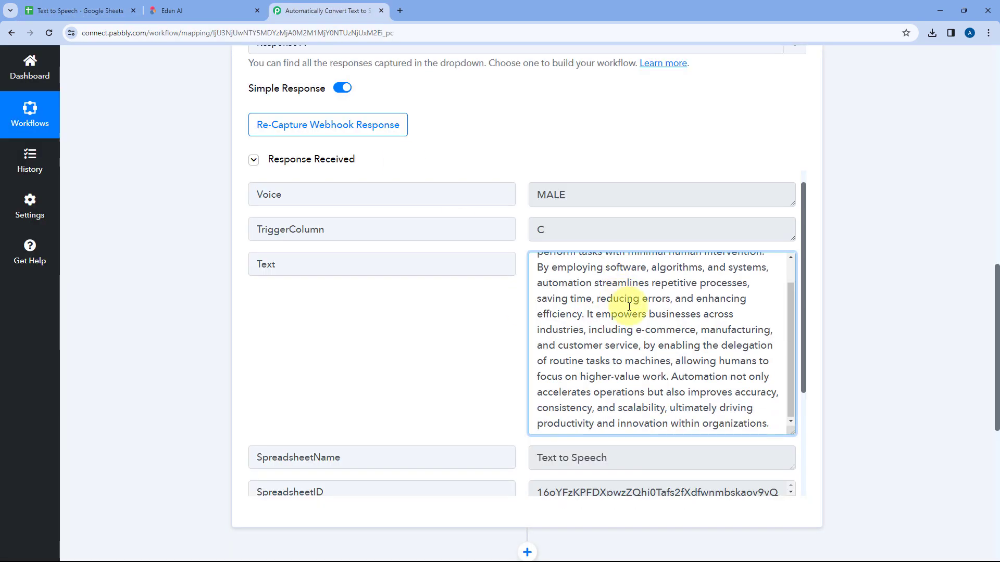
{"action": "scroll", "coordinate": [612, 302], "scroll_direction": "up", "scroll_amount": 1}
{"action": "left_click", "coordinate": [477, 315]}
{"action": "scroll", "coordinate": [482, 292], "scroll_direction": "down", "scroll_amount": 3}
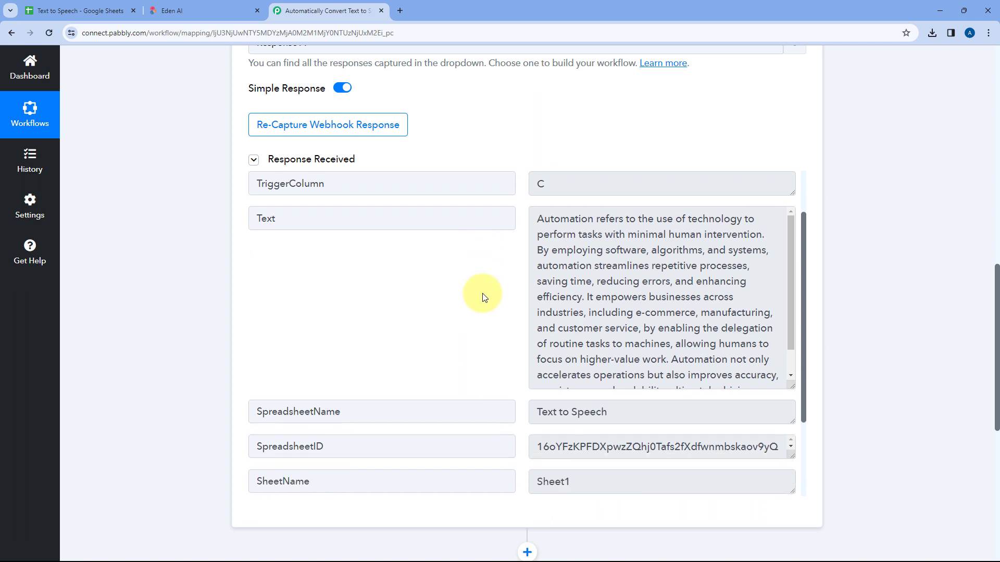
{"action": "left_click_drag", "start_coordinate": [635, 304], "coordinate": [504, 299]}
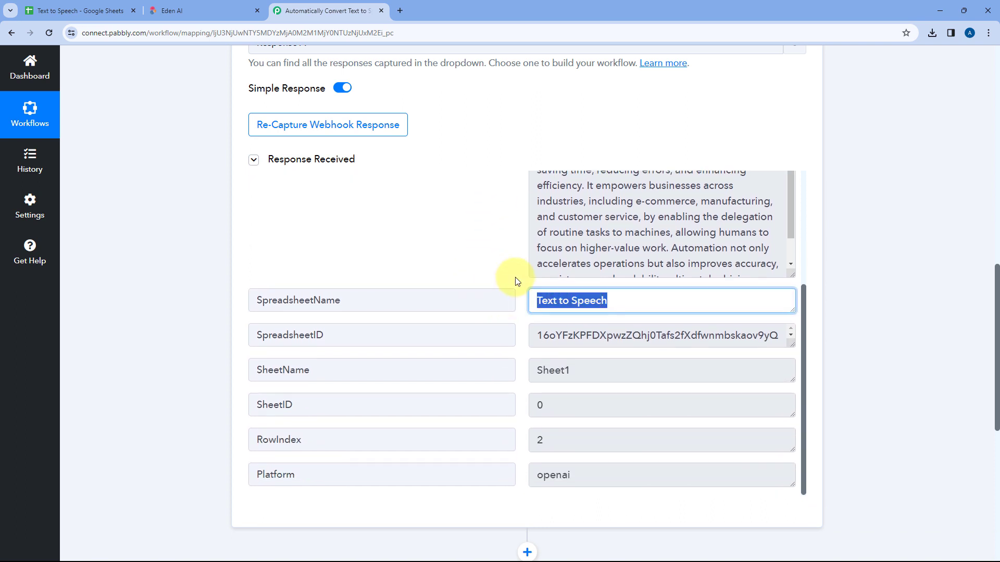
Check the captured RowIndex value against the data row in the Text to Speech spreadsheet
{"action": "left_click_drag", "start_coordinate": [555, 440], "coordinate": [536, 439]}
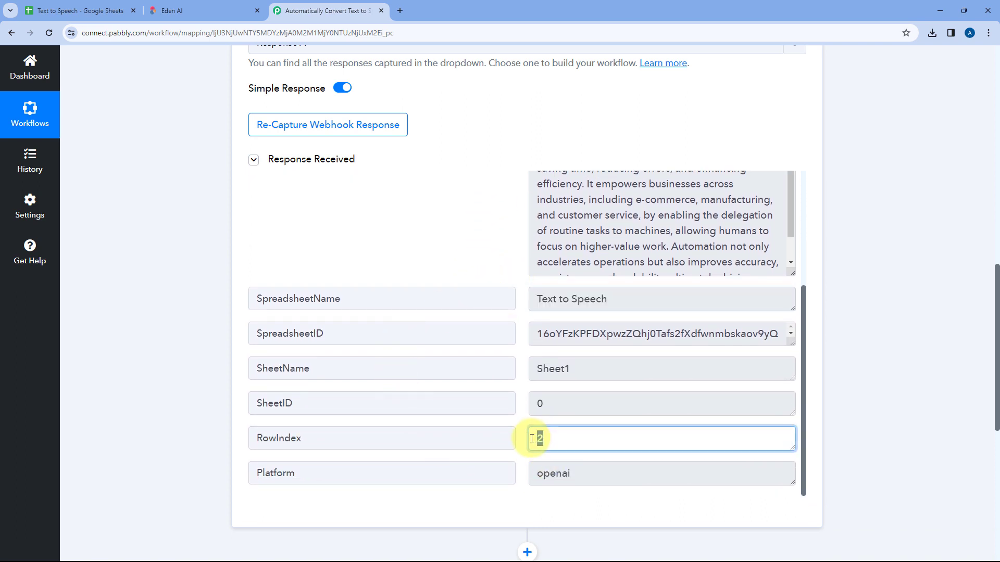
{"action": "left_click", "coordinate": [521, 395]}
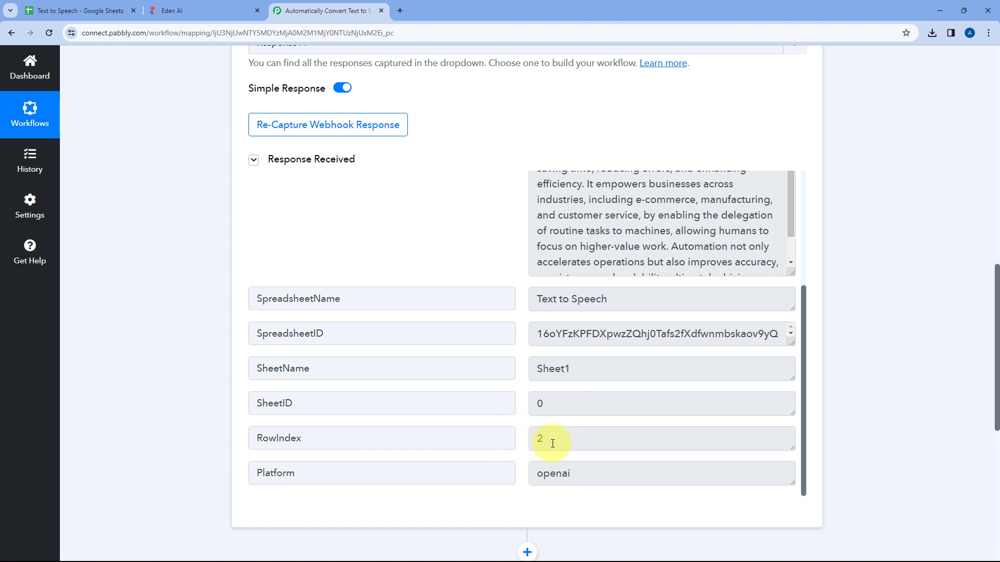
{"action": "left_click", "coordinate": [78, 10]}
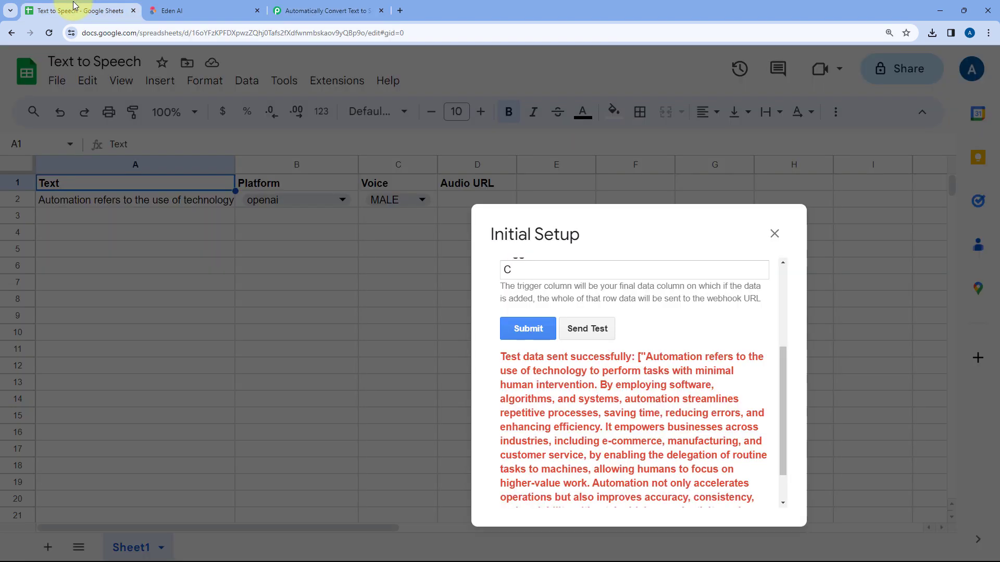
{"action": "left_click", "coordinate": [323, 11]}
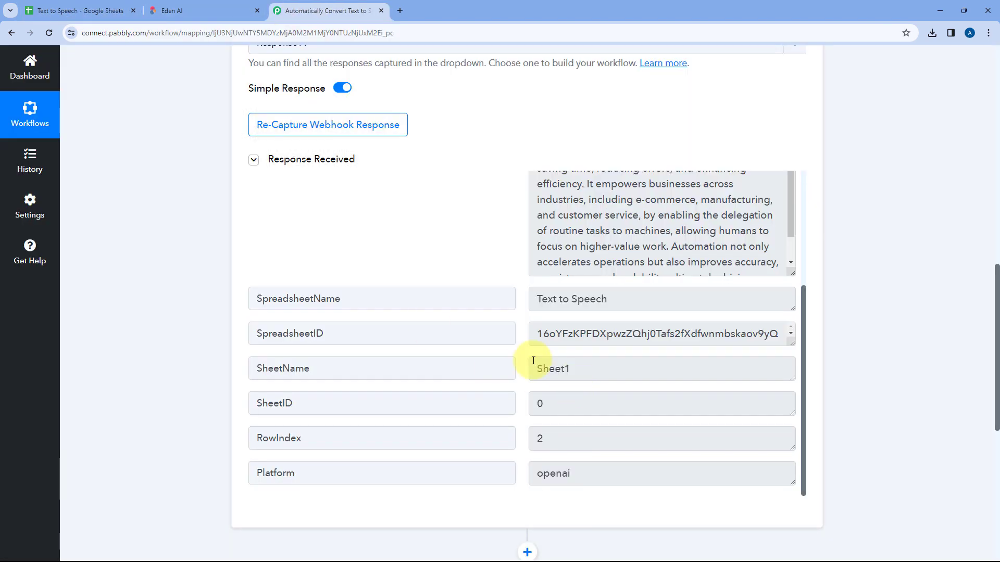
Compare the captured Platform value with the Platform column in row 2 of the spreadsheet
{"action": "scroll", "coordinate": [475, 427], "scroll_direction": "down", "scroll_amount": 1}
{"action": "left_click_drag", "start_coordinate": [312, 420], "coordinate": [252, 419]}
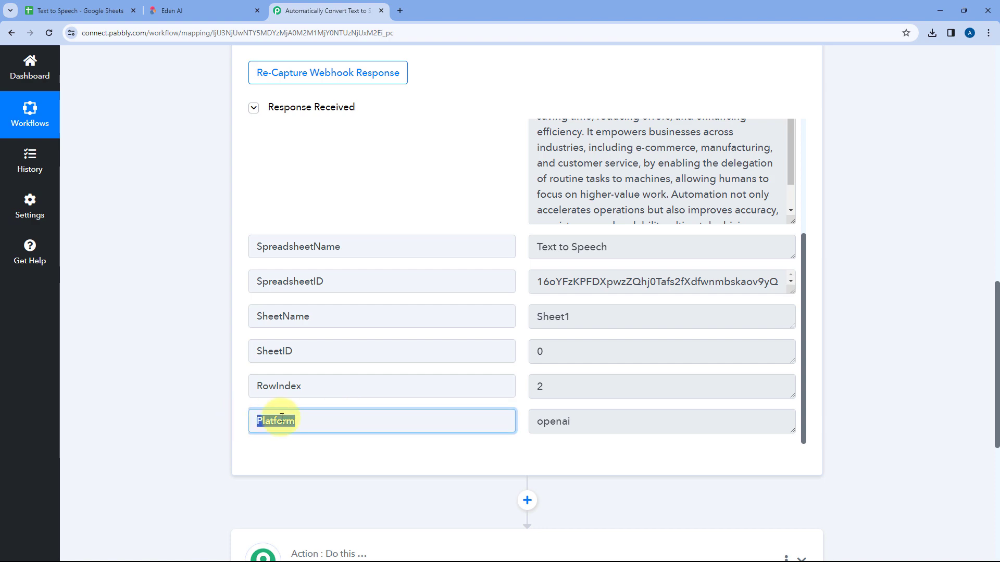
{"action": "left_click", "coordinate": [531, 408]}
{"action": "left_click_drag", "start_coordinate": [588, 419], "coordinate": [464, 334]}
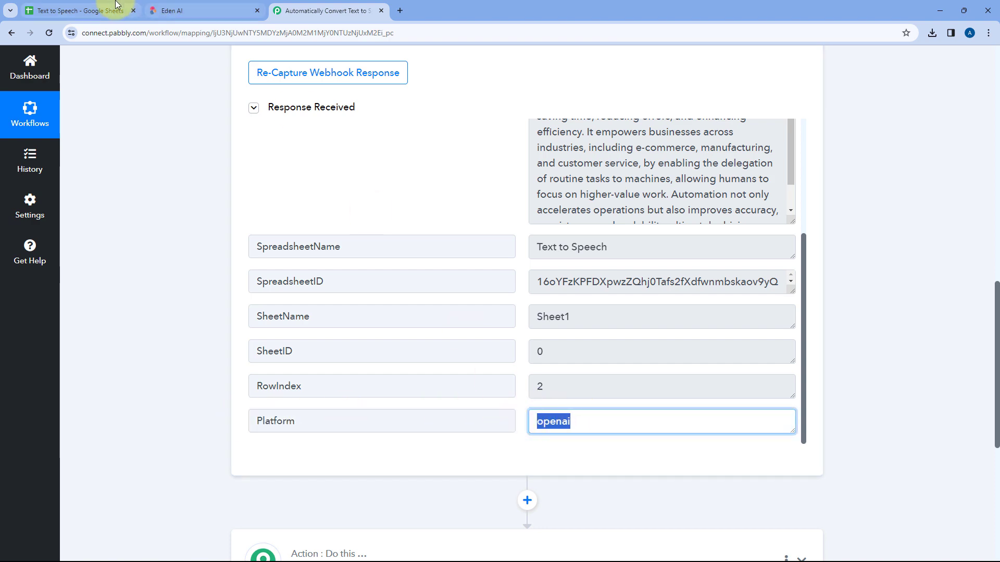
{"action": "left_click", "coordinate": [80, 10]}
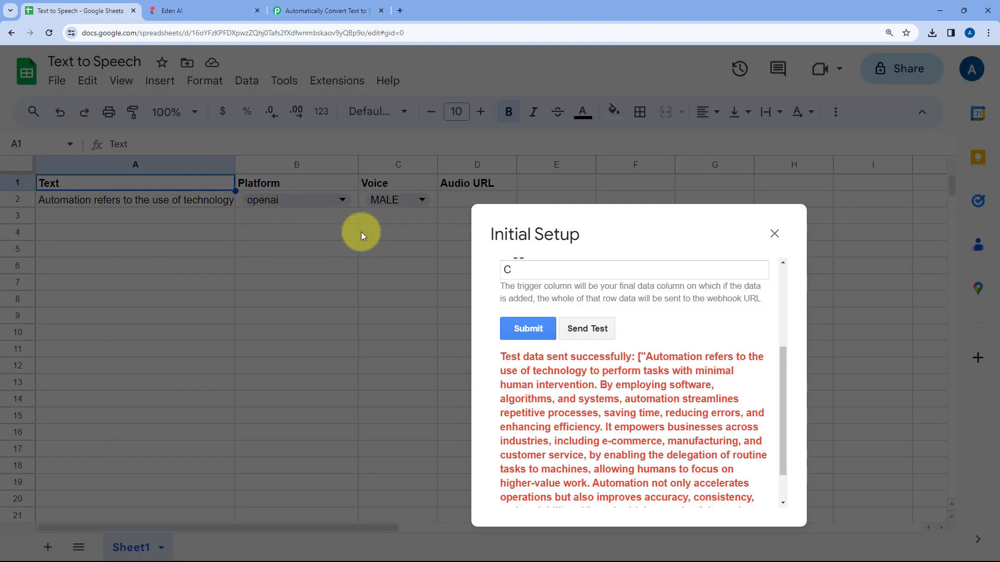
{"action": "left_click", "coordinate": [323, 10]}
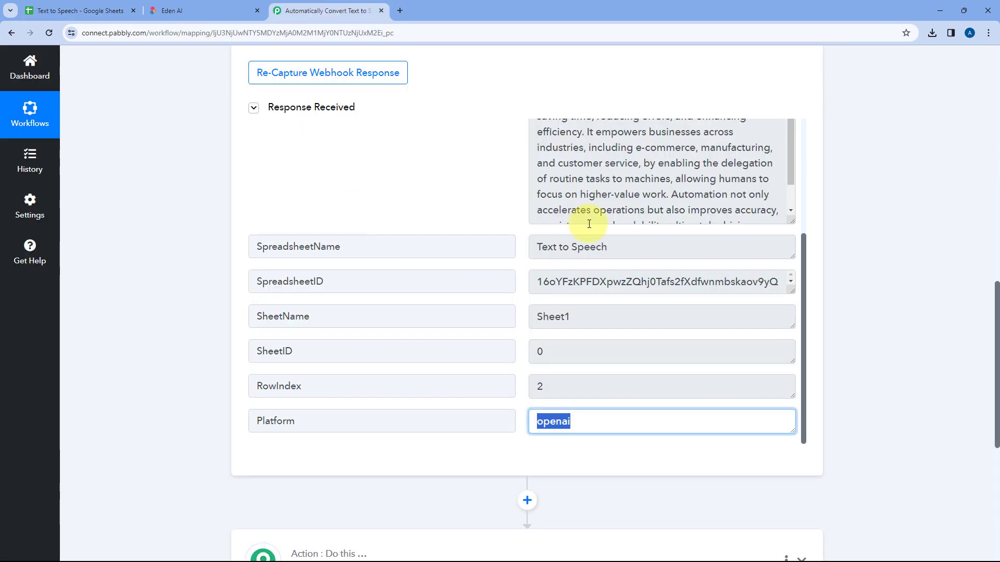
Switch to the spreadsheet, submit the webhook's Initial Setup configuration and close the dialog
{"action": "left_click", "coordinate": [110, 6]}
{"action": "left_click_drag", "start_coordinate": [603, 224], "coordinate": [482, 136]}
{"action": "scroll", "coordinate": [507, 209], "scroll_direction": "up", "scroll_amount": 1}
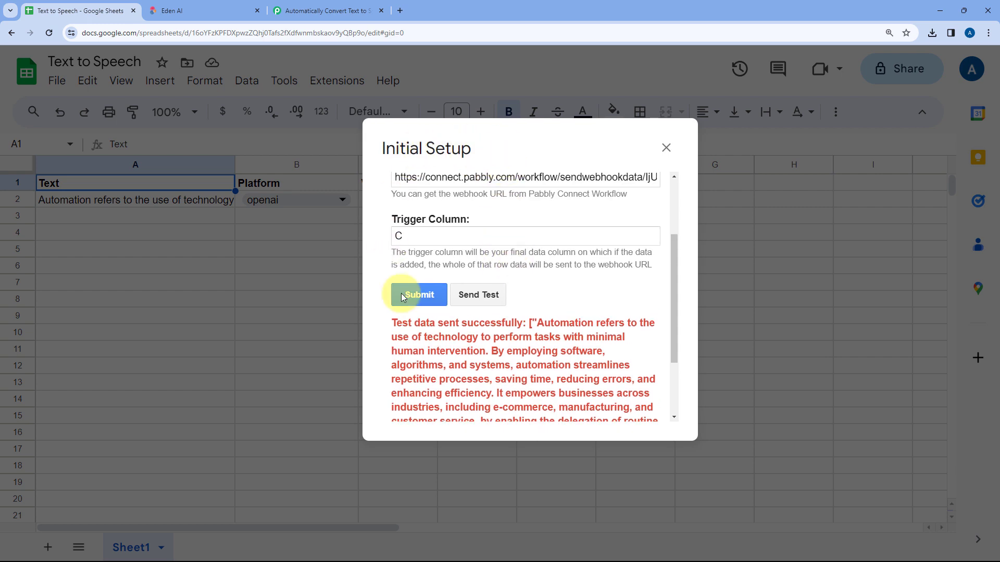
{"action": "left_click", "coordinate": [418, 295]}
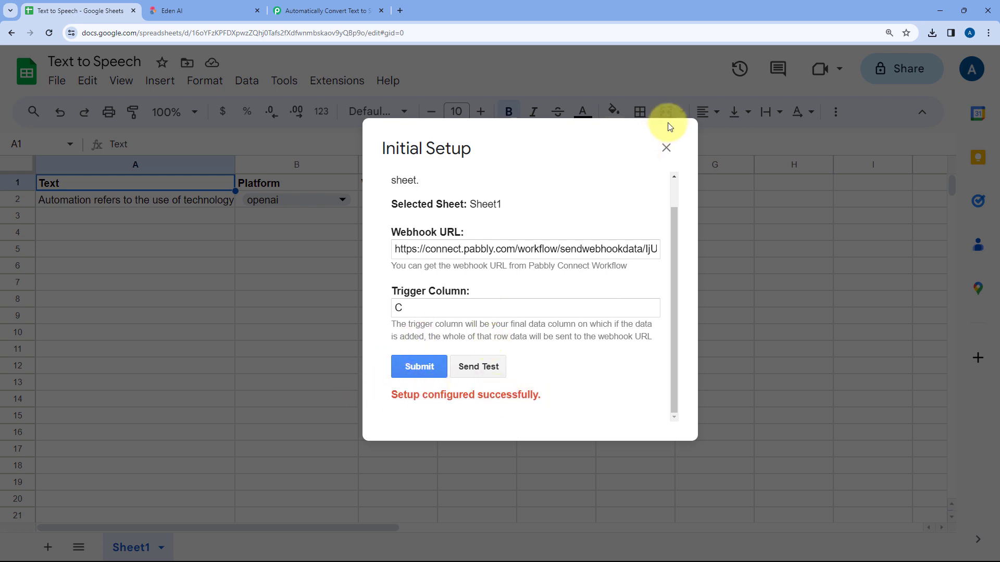
{"action": "left_click", "coordinate": [665, 147]}
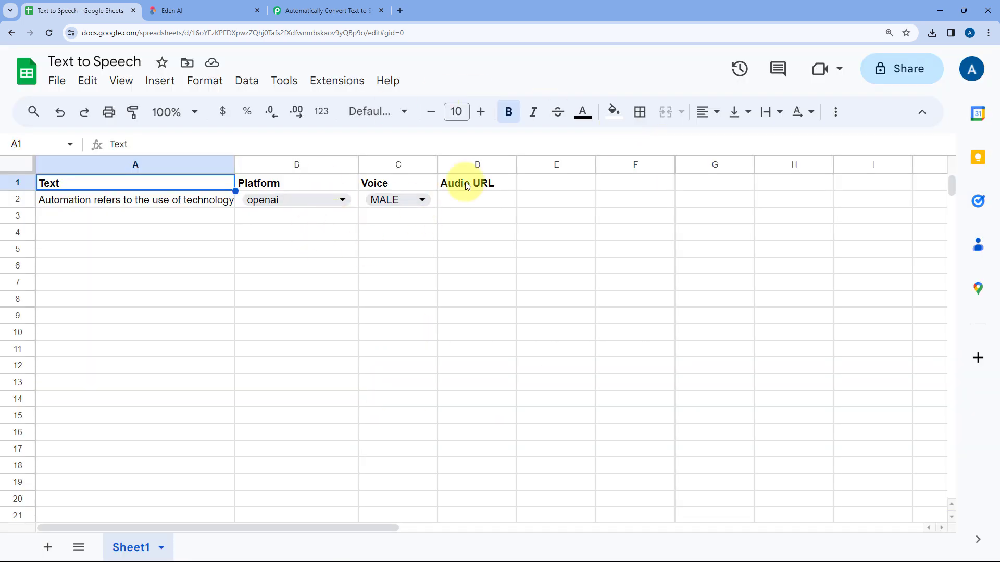
Enable Send on Event for Pabbly Connect Webhooks in the spreadsheet and select the empty cells A3:C3
{"action": "left_click", "coordinate": [343, 84]}
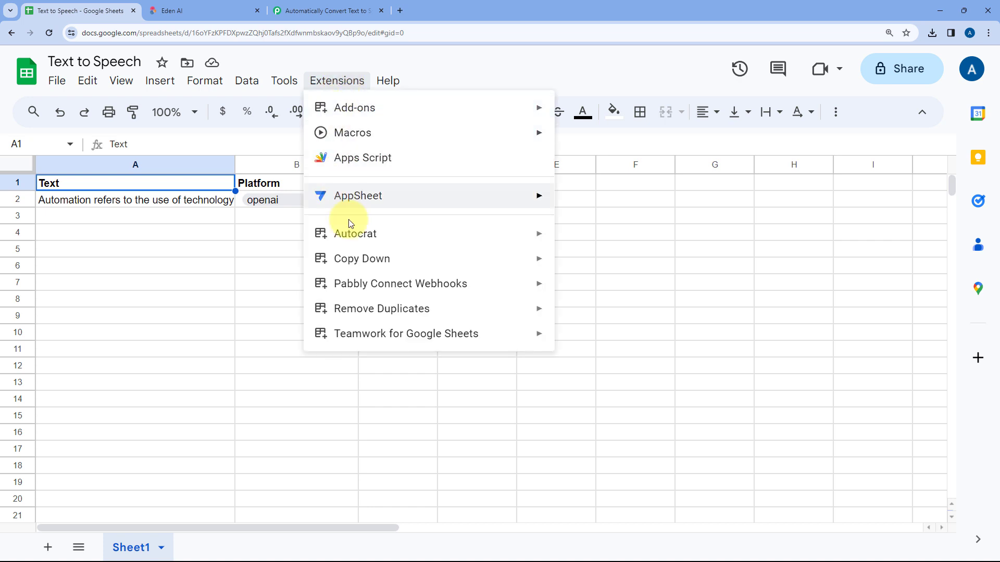
{"action": "mouse_move", "coordinate": [365, 283]}
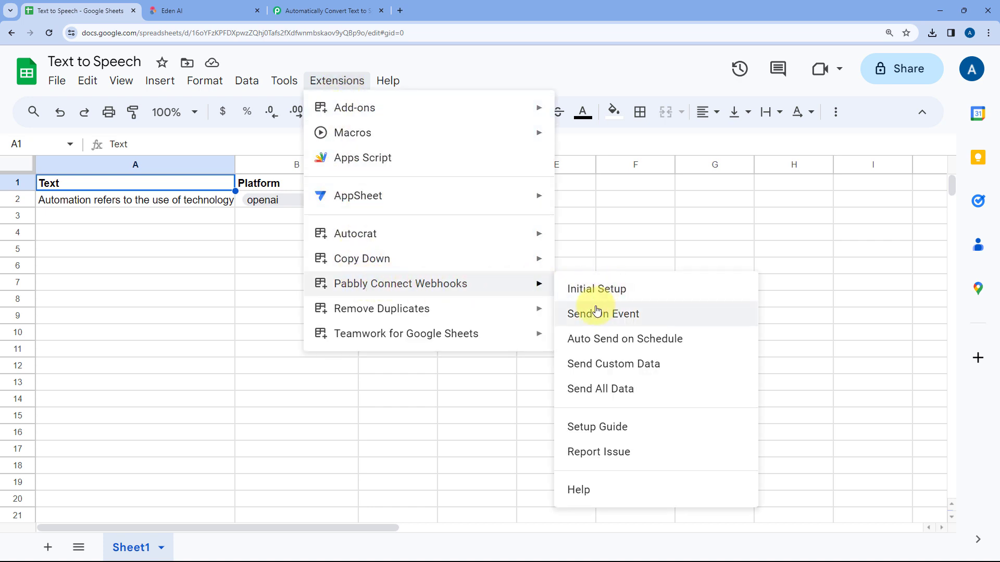
{"action": "left_click", "coordinate": [567, 318]}
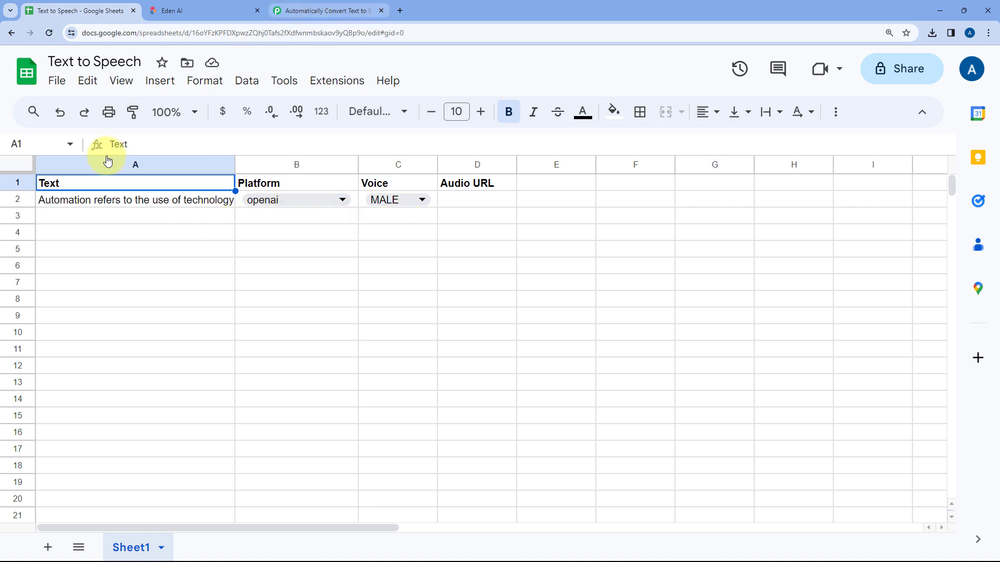
{"action": "left_click_drag", "start_coordinate": [170, 223], "coordinate": [388, 217]}
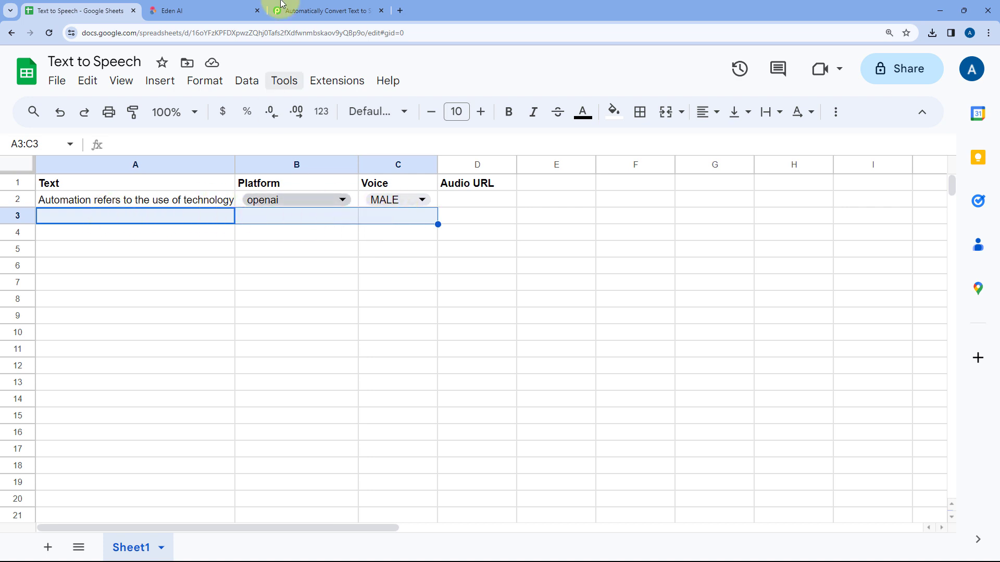
Switch to the Pabbly Connect workflow and review the trigger's setup instructions and captured response, including Text, then glance at the Eden AI homepage
{"action": "left_click", "coordinate": [323, 11]}
{"action": "left_click", "coordinate": [481, 127]}
{"action": "scroll", "coordinate": [481, 127], "scroll_direction": "up", "scroll_amount": 5}
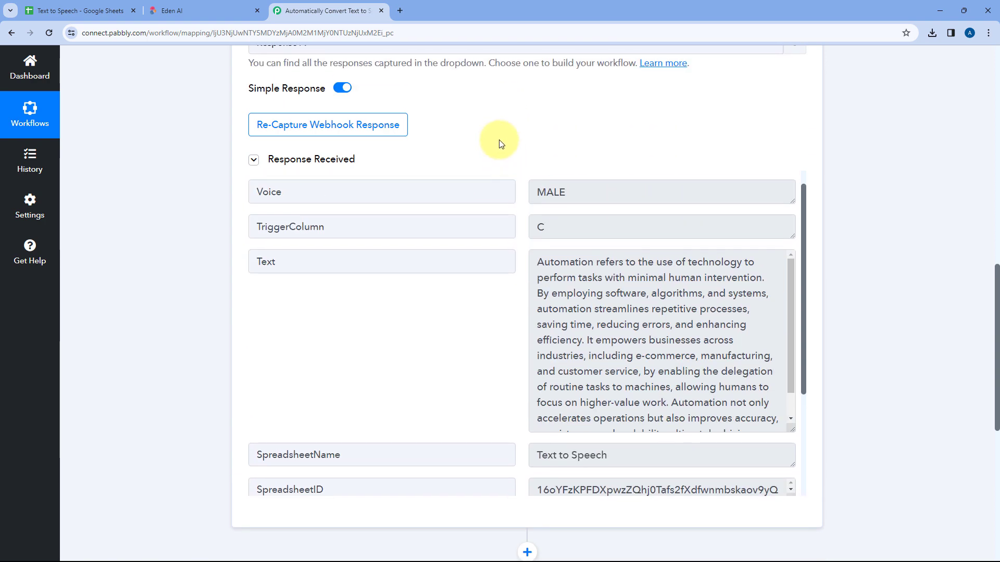
{"action": "scroll", "coordinate": [494, 182], "scroll_direction": "up", "scroll_amount": 8}
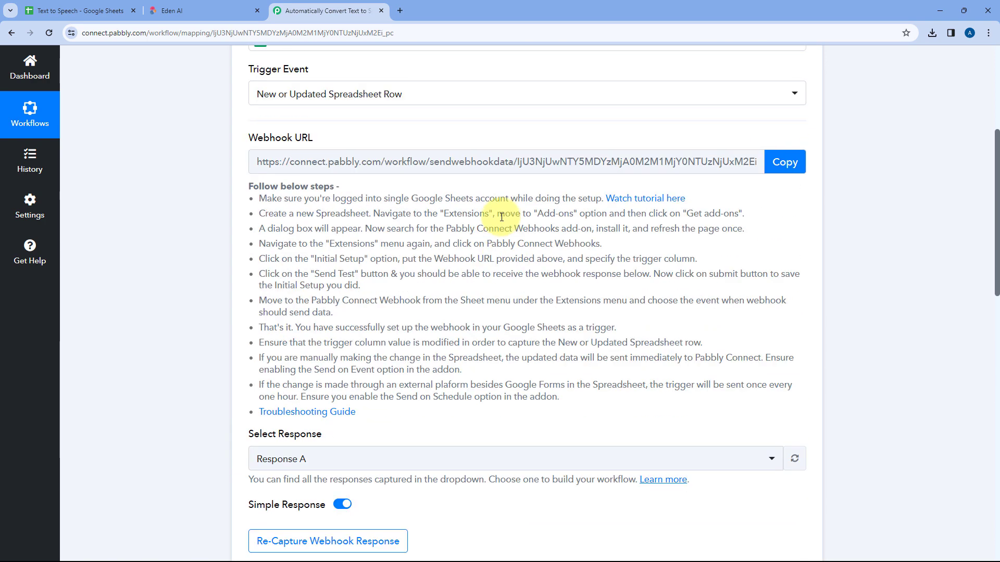
{"action": "scroll", "coordinate": [501, 224], "scroll_direction": "down", "scroll_amount": 7}
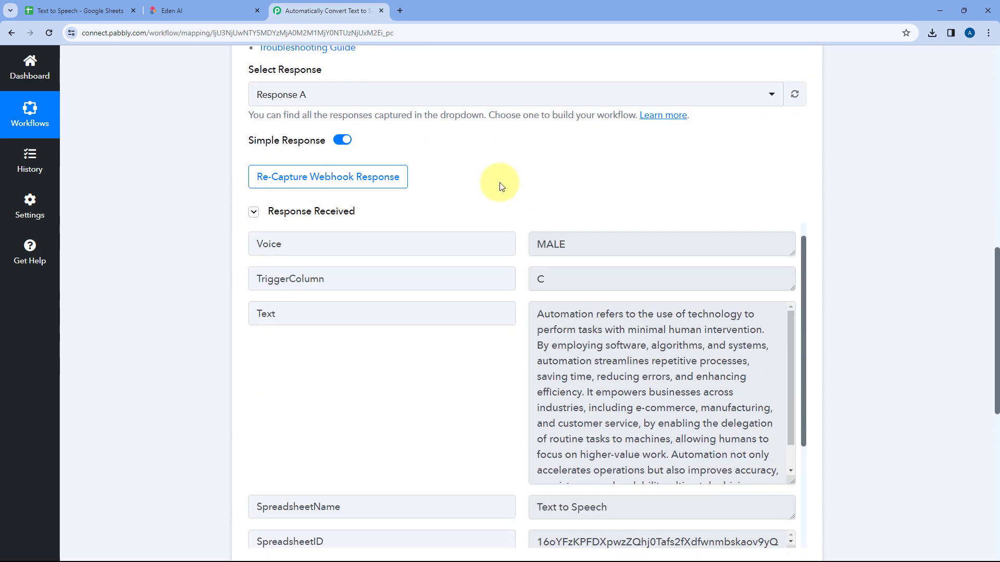
{"action": "scroll", "coordinate": [502, 186], "scroll_direction": "down", "scroll_amount": 2}
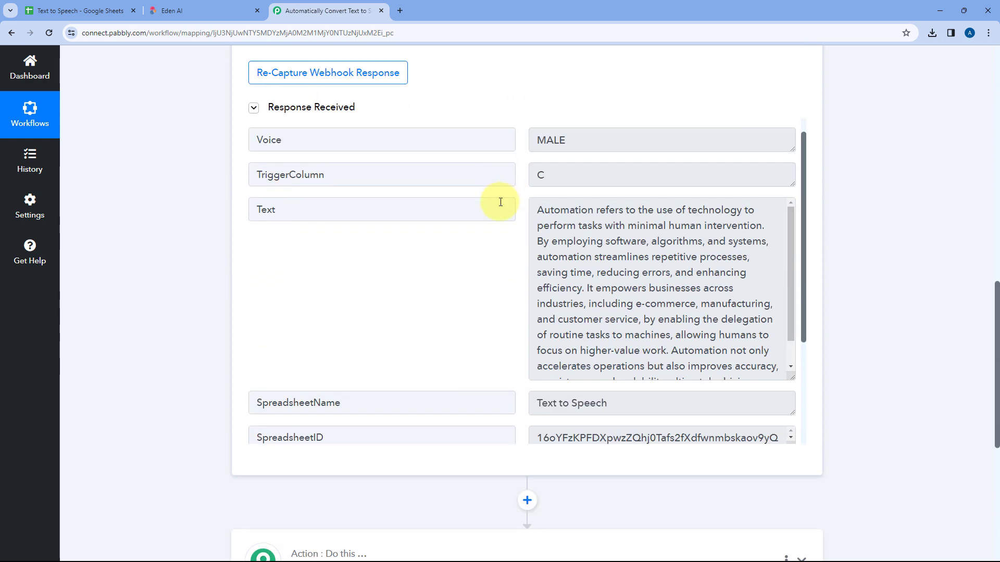
{"action": "left_click_drag", "start_coordinate": [536, 205], "coordinate": [770, 376]}
{"action": "scroll", "coordinate": [646, 290], "scroll_direction": "up", "scroll_amount": 1}
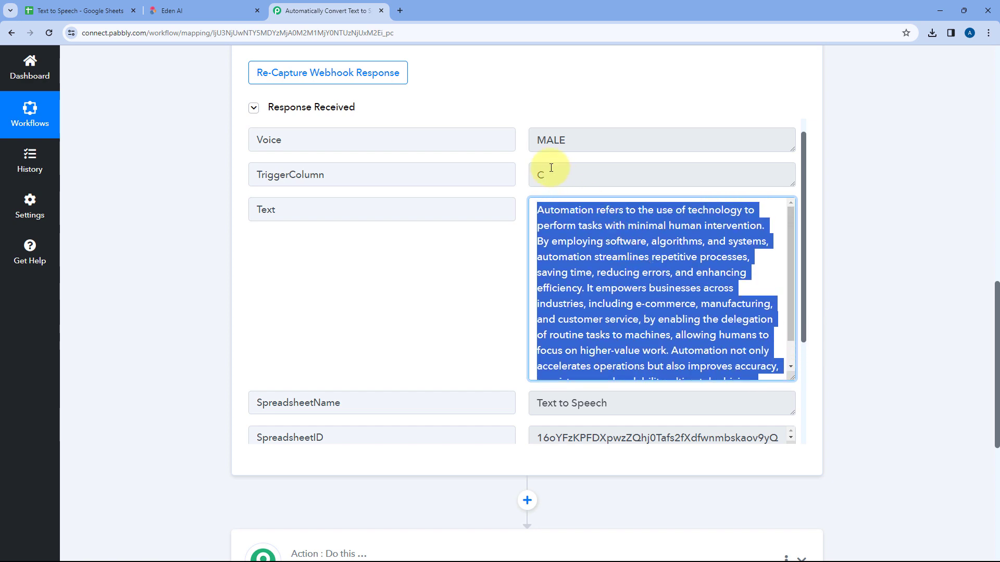
{"action": "scroll", "coordinate": [461, 335], "scroll_direction": "down", "scroll_amount": 3}
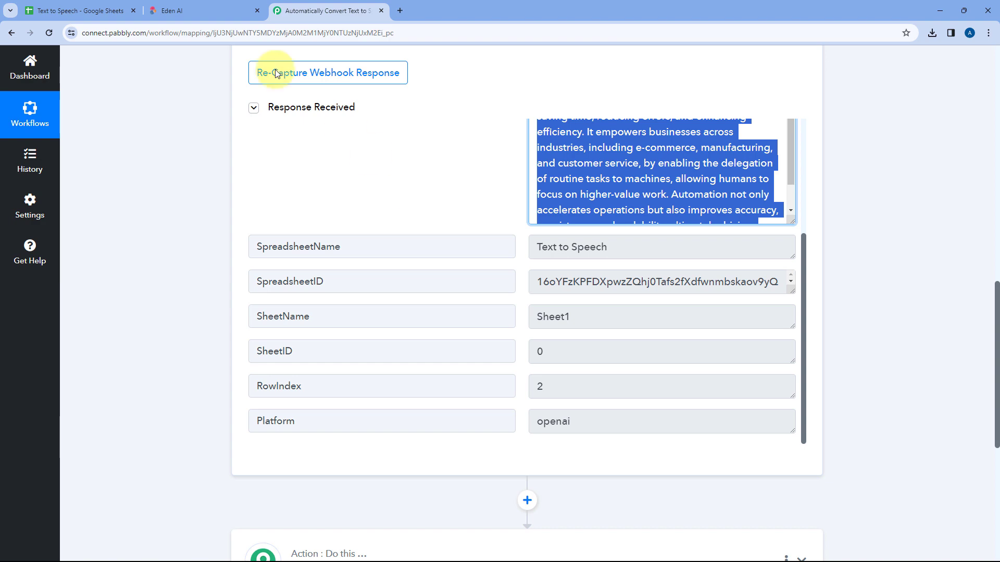
{"action": "left_click", "coordinate": [203, 11]}
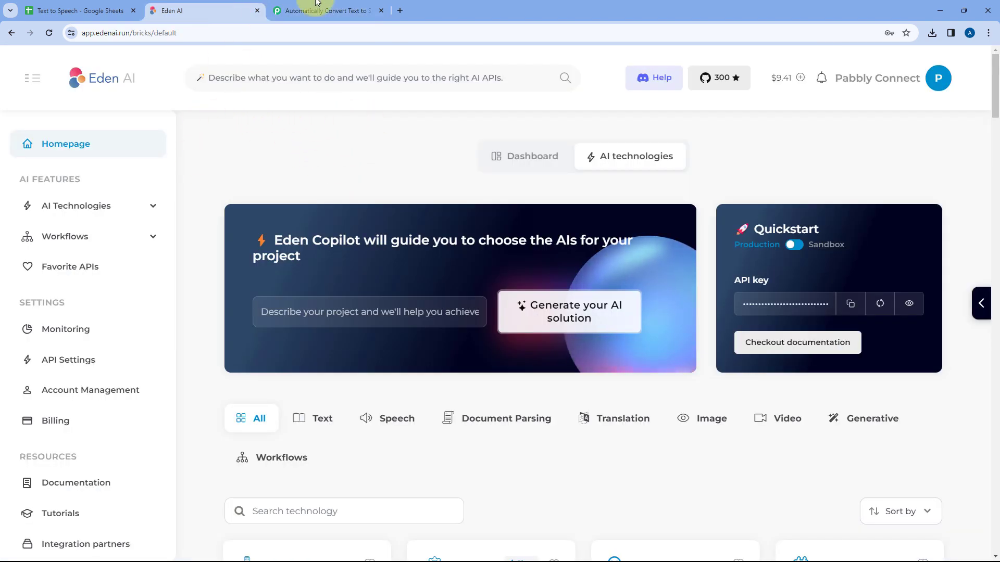
{"action": "left_click", "coordinate": [331, 10]}
Open the workflow's second step, search the apps for Eden and choose Eden AI as the action app
{"action": "scroll", "coordinate": [182, 187], "scroll_direction": "down", "scroll_amount": 6}
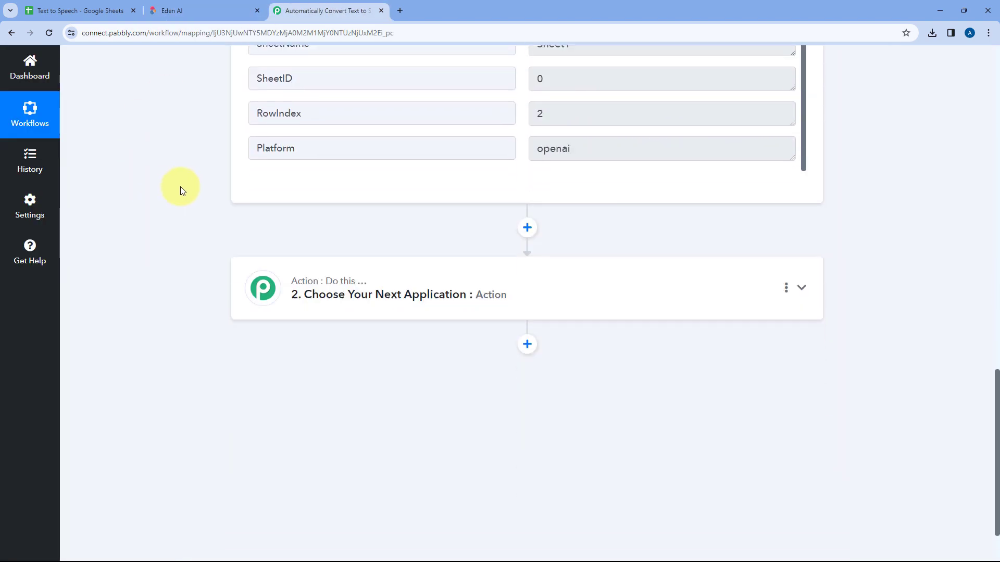
{"action": "left_click", "coordinate": [530, 239]}
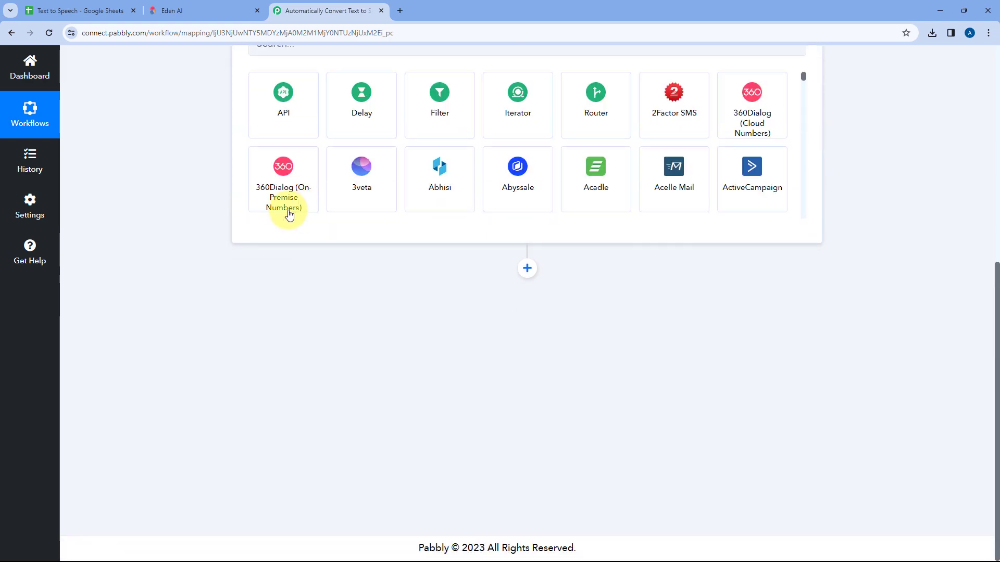
{"action": "left_click", "coordinate": [316, 270]}
{"action": "type", "text": "E"}
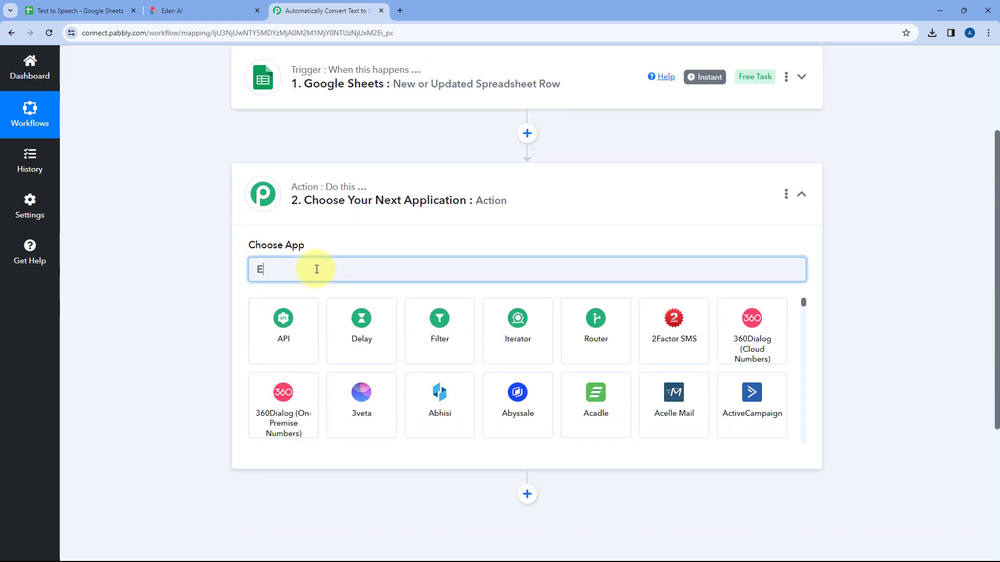
{"action": "type", "text": "den"}
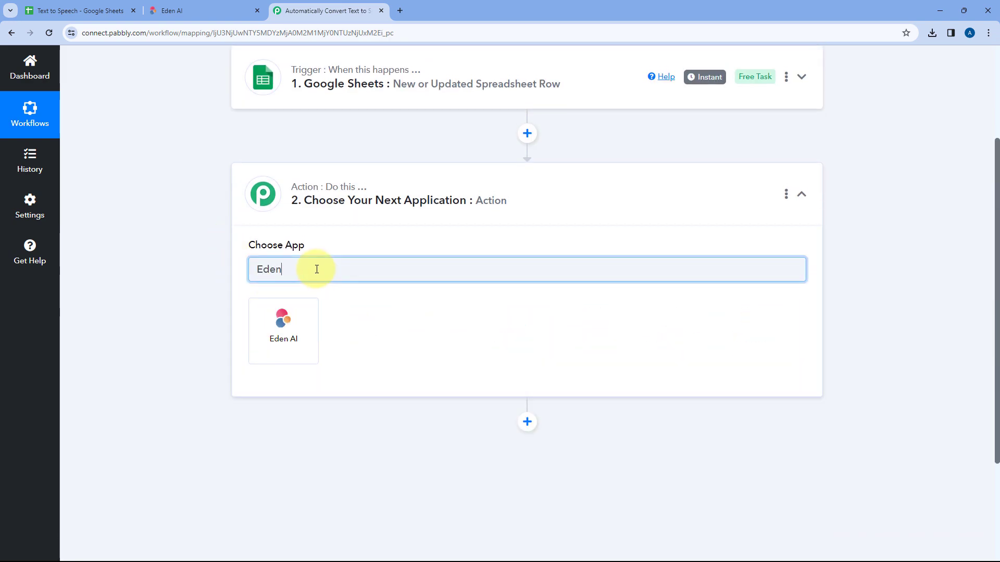
{"action": "left_click", "coordinate": [304, 327]}
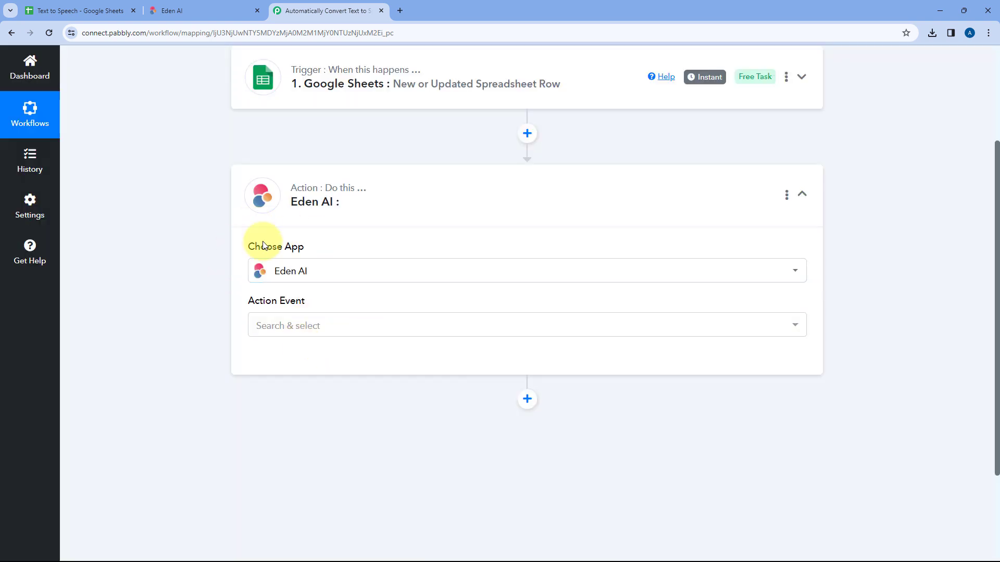
Set the Eden AI action event to Convert Text to Speech and start connecting with the Add New Connection option
{"action": "scroll", "coordinate": [365, 244], "scroll_direction": "down", "scroll_amount": 1}
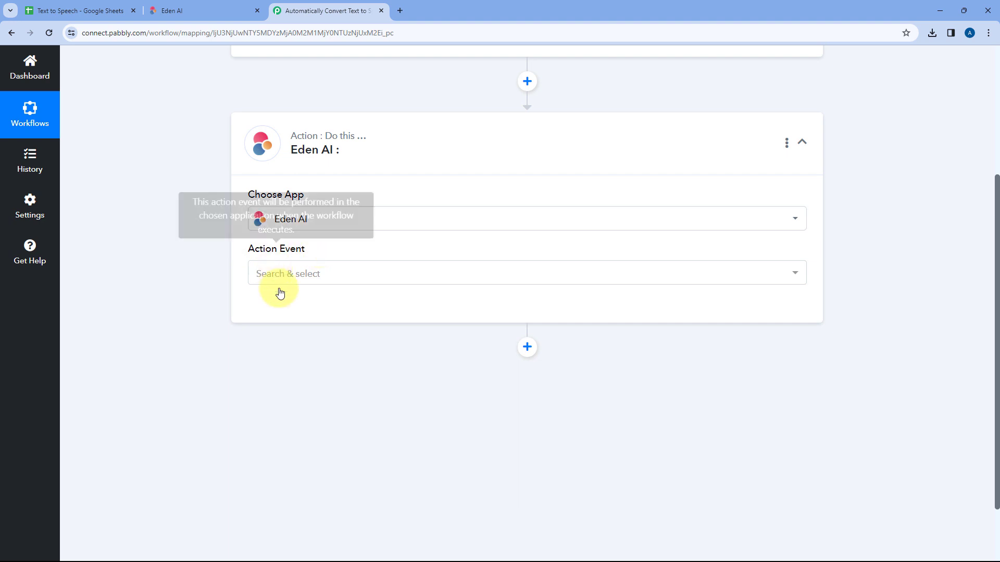
{"action": "left_click", "coordinate": [338, 275]}
{"action": "scroll", "coordinate": [172, 263], "scroll_direction": "down", "scroll_amount": 2}
{"action": "scroll", "coordinate": [383, 328], "scroll_direction": "down", "scroll_amount": 2}
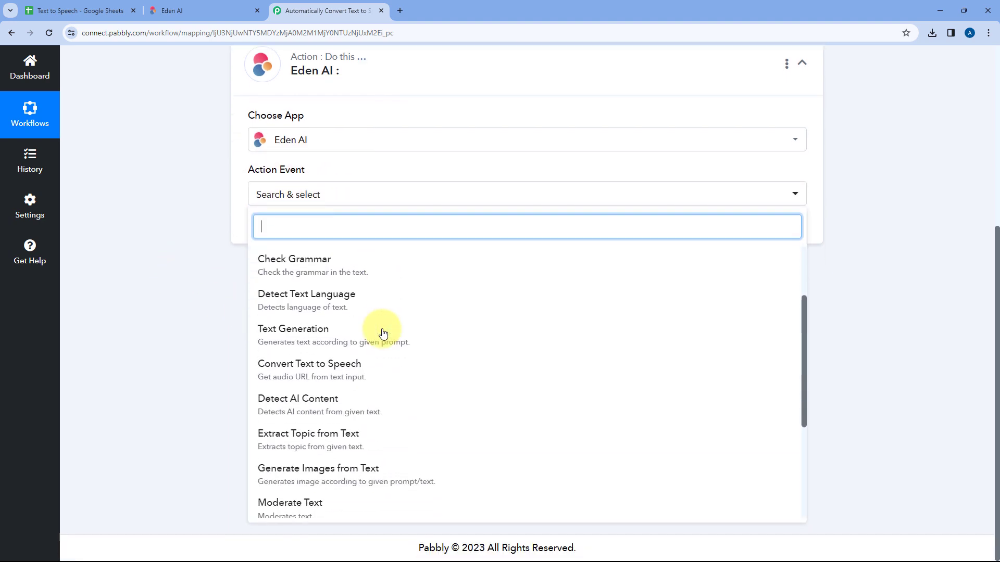
{"action": "left_click", "coordinate": [339, 368]}
{"action": "left_click", "coordinate": [287, 237]}
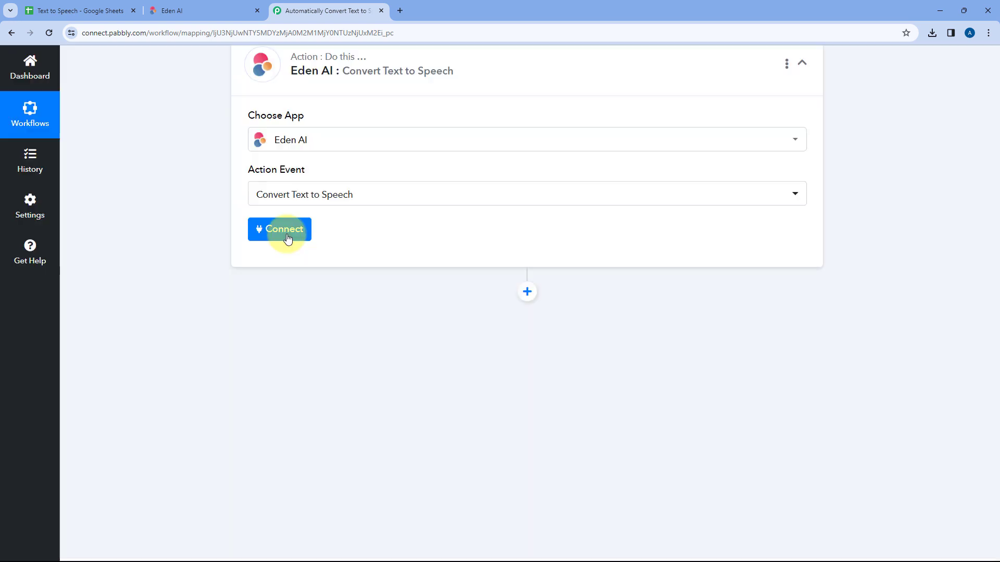
{"action": "left_click", "coordinate": [509, 173]}
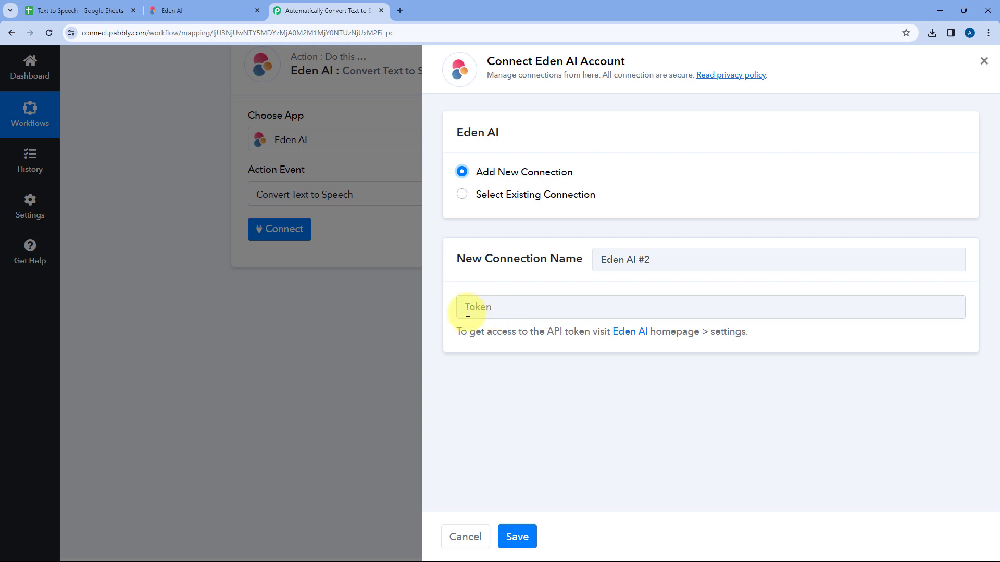
Copy the API token from the Eden AI account page and paste it into the new connection's Token field in Pabbly Connect
{"action": "left_click", "coordinate": [215, 10]}
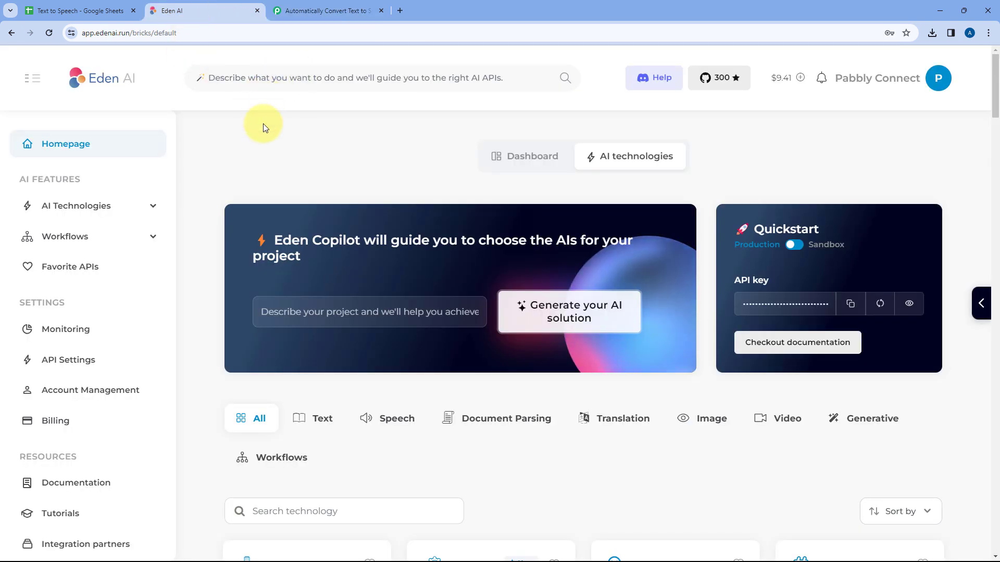
{"action": "left_click", "coordinate": [939, 81]}
{"action": "left_click", "coordinate": [896, 124]}
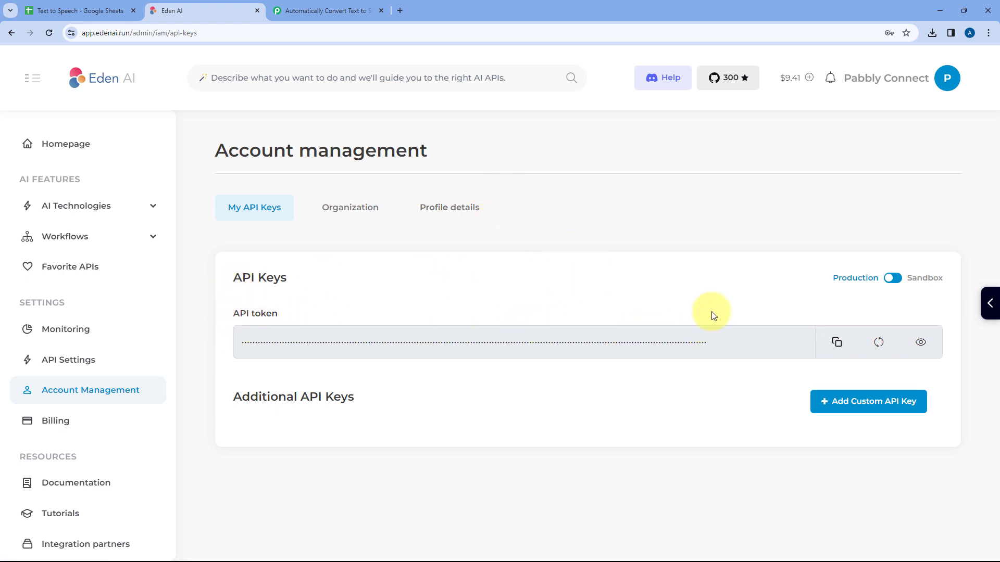
{"action": "left_click", "coordinate": [339, 9]}
{"action": "right_click", "coordinate": [489, 307]}
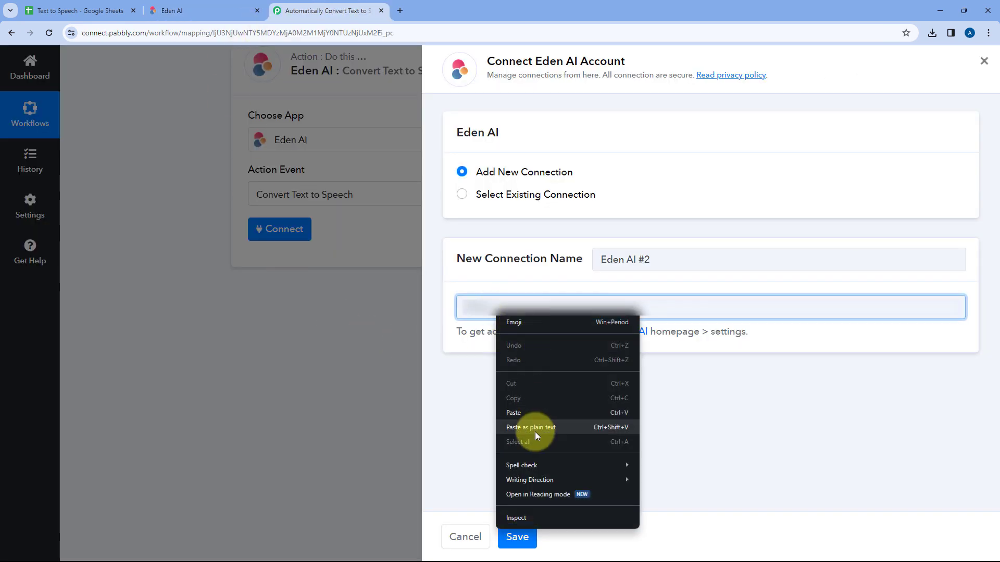
{"action": "left_click", "coordinate": [533, 411]}
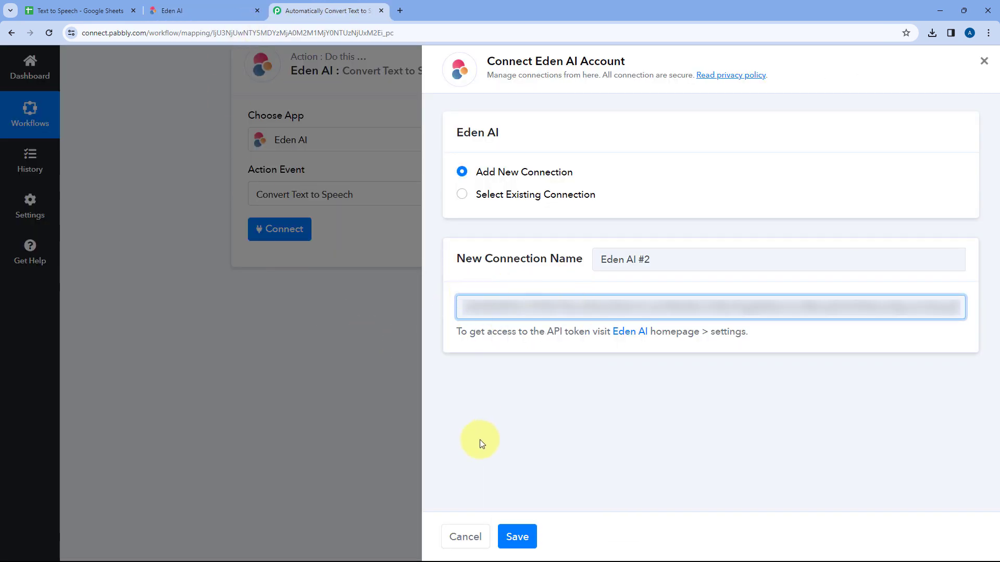
Save the new Eden AI connection and review the Convert Text to Speech fields, from Text down to Response As Dict
{"action": "left_click", "coordinate": [517, 536]}
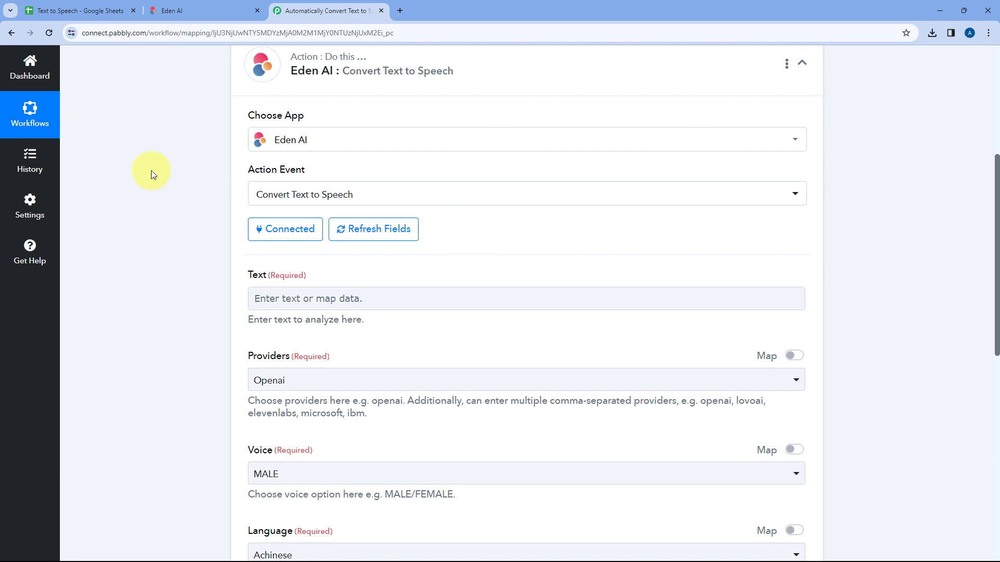
{"action": "scroll", "coordinate": [197, 182], "scroll_direction": "down", "scroll_amount": 1}
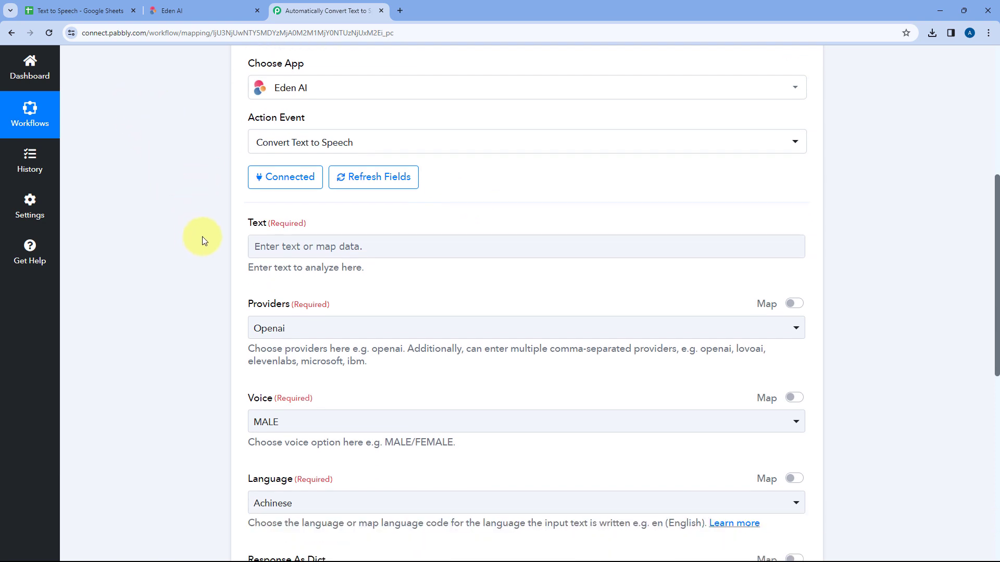
{"action": "scroll", "coordinate": [220, 232], "scroll_direction": "down", "scroll_amount": 1}
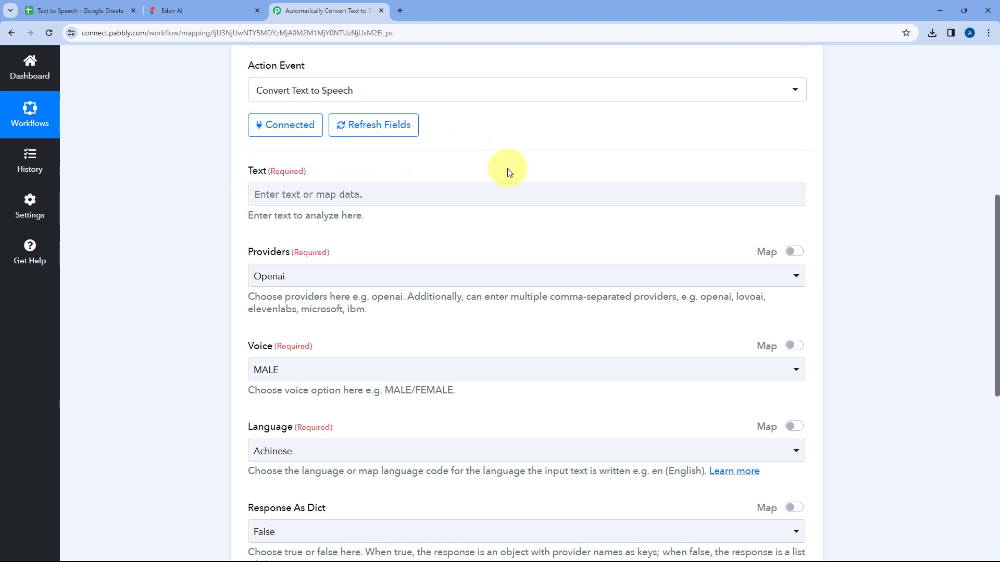
{"action": "scroll", "coordinate": [503, 168], "scroll_direction": "up", "scroll_amount": 5}
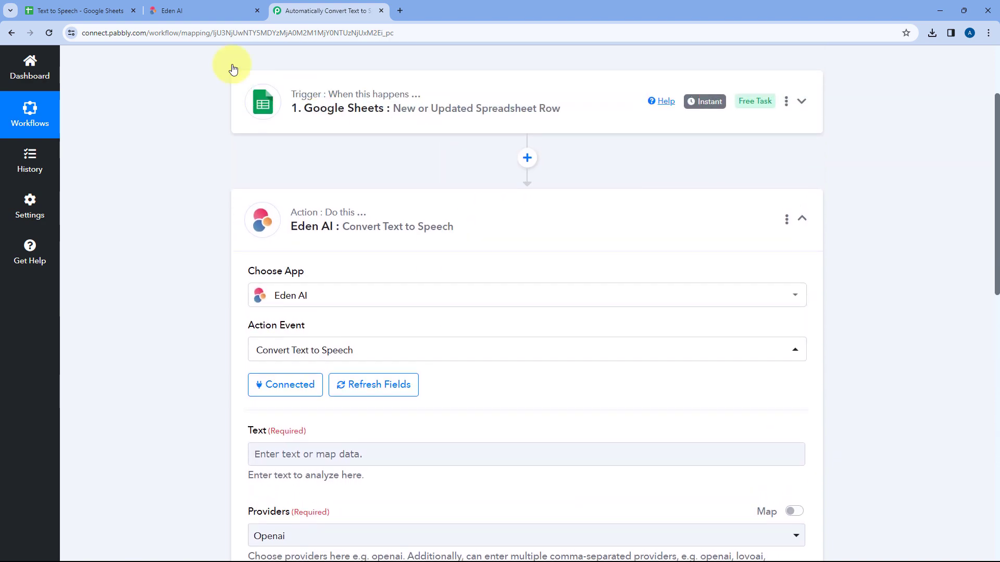
Switch to the Text to Speech spreadsheet, inspect the full text in cell A2, and return to the Pabbly Connect workflow
{"action": "left_click", "coordinate": [81, 6]}
{"action": "double_click", "coordinate": [151, 200]}
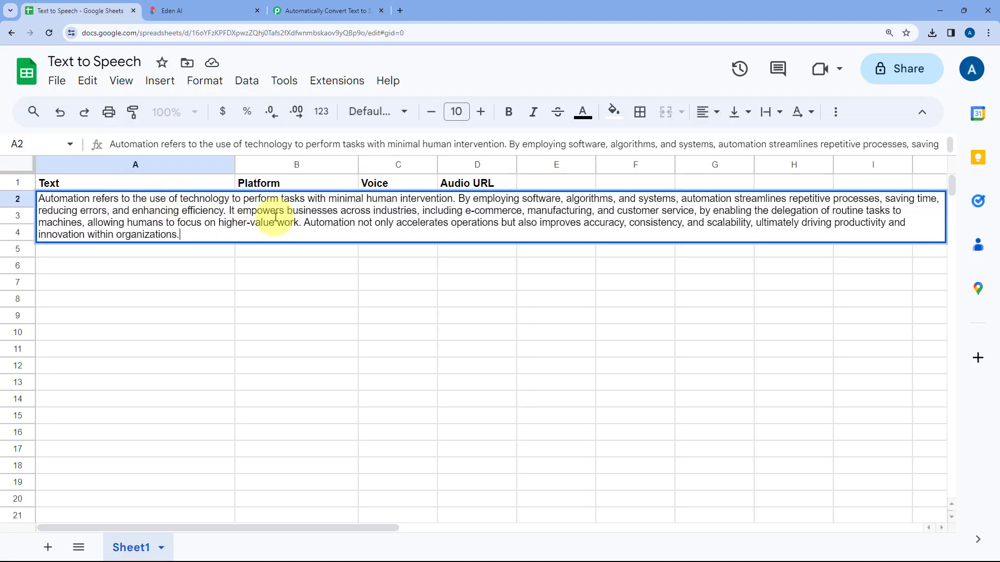
{"action": "left_click", "coordinate": [202, 252]}
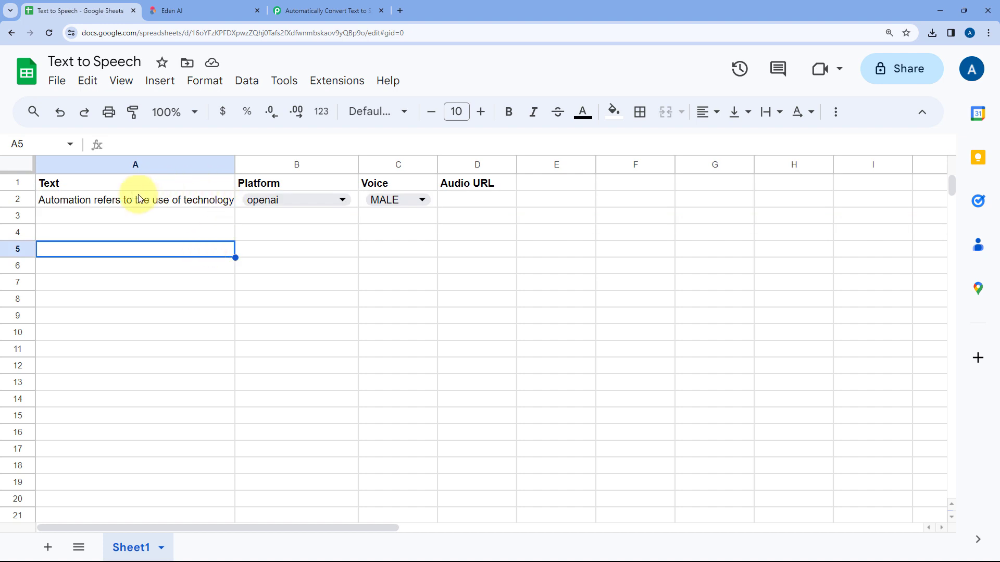
{"action": "left_click", "coordinate": [328, 10]}
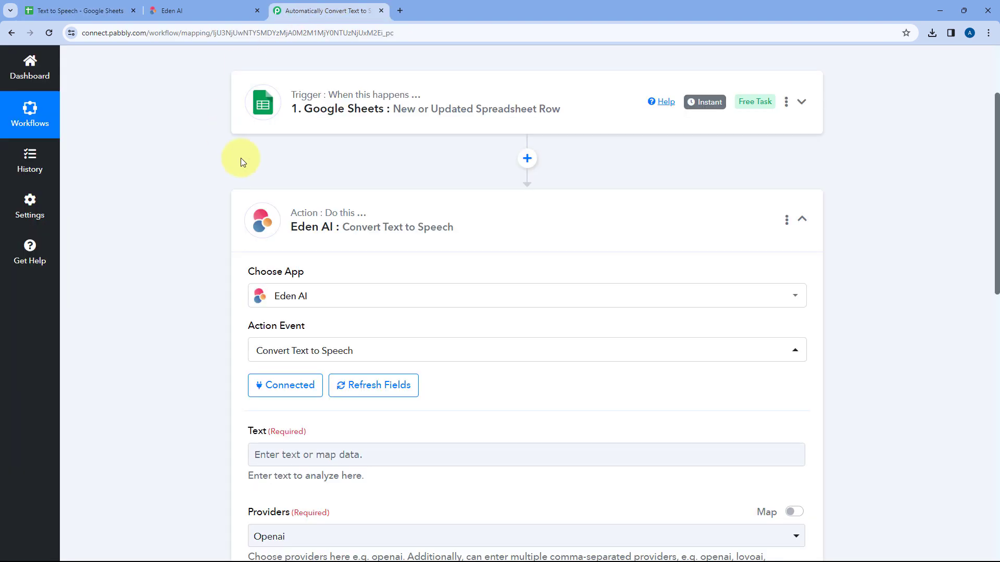
Expand the Google Sheets trigger and examine the Text value and other fields in its received response
{"action": "left_click", "coordinate": [409, 107]}
{"action": "scroll", "coordinate": [207, 186], "scroll_direction": "down", "scroll_amount": 10}
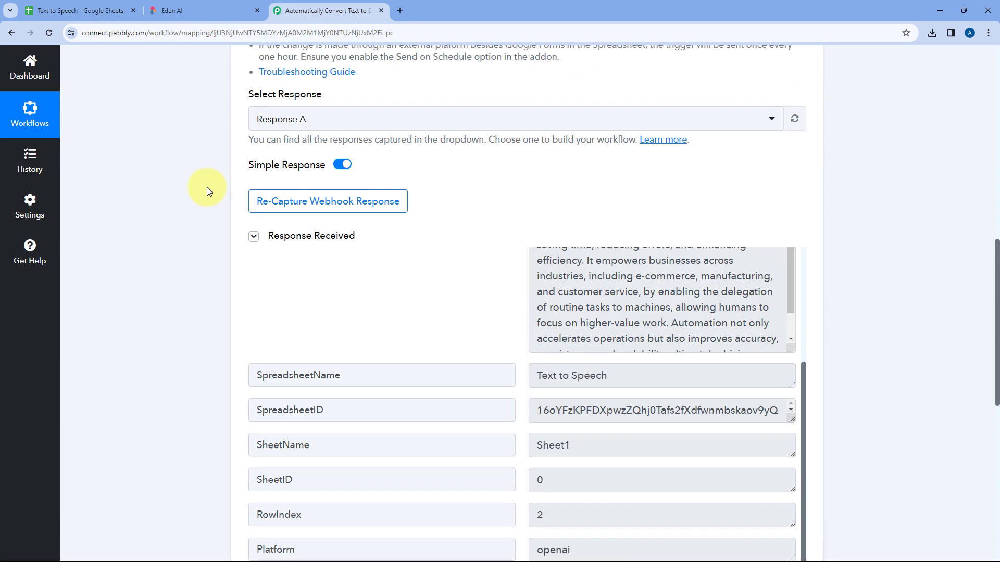
{"action": "scroll", "coordinate": [531, 156], "scroll_direction": "down", "scroll_amount": 2}
{"action": "scroll", "coordinate": [515, 208], "scroll_direction": "up", "scroll_amount": 2}
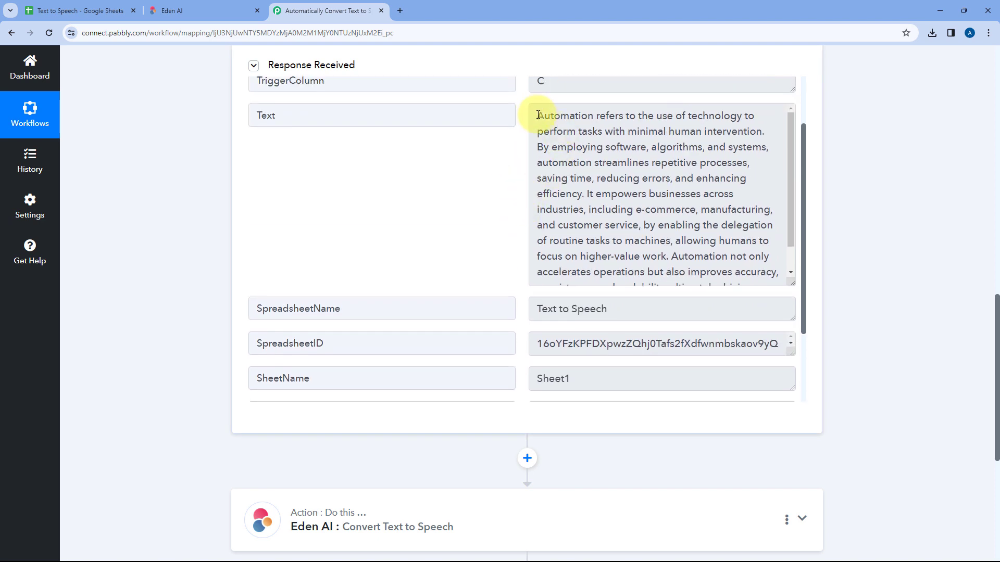
{"action": "left_click_drag", "start_coordinate": [535, 113], "coordinate": [770, 272]}
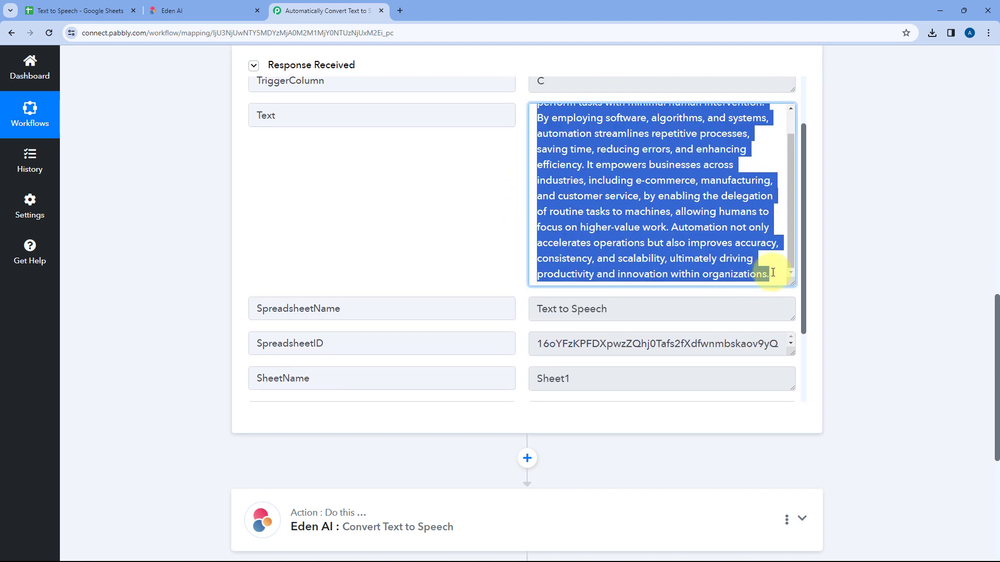
{"action": "scroll", "coordinate": [504, 198], "scroll_direction": "up", "scroll_amount": 2}
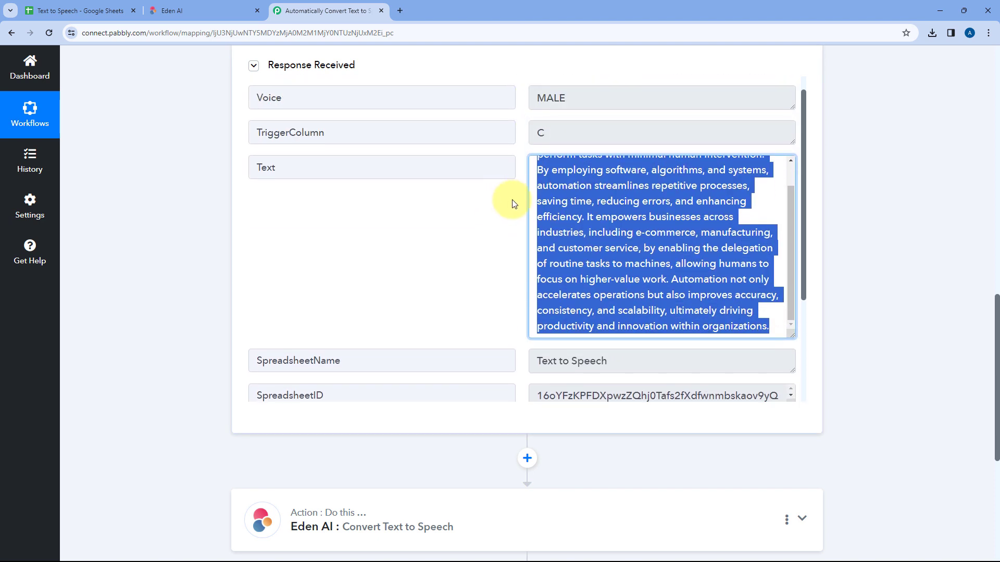
{"action": "scroll", "coordinate": [547, 207], "scroll_direction": "up", "scroll_amount": 1}
{"action": "left_click", "coordinate": [518, 216]}
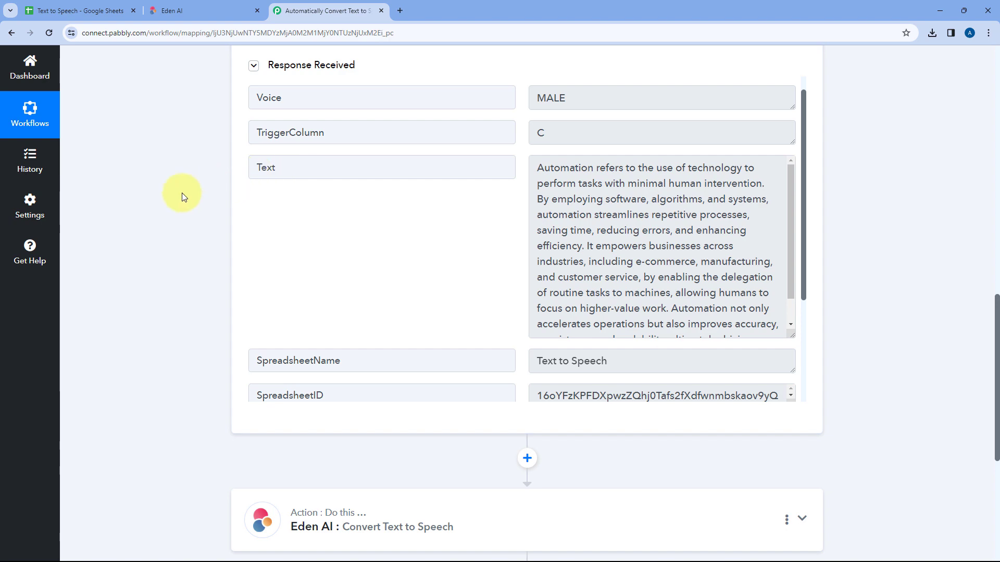
{"action": "scroll", "coordinate": [201, 202], "scroll_direction": "down", "scroll_amount": 5}
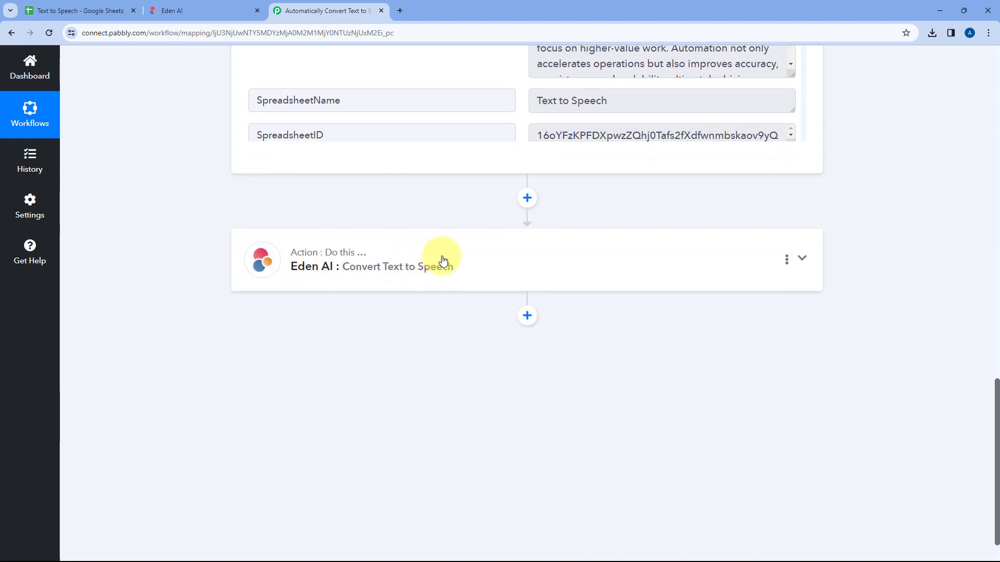
Reopen the Eden AI action and map its Text field to the Text value from the Google Sheets trigger
{"action": "left_click", "coordinate": [442, 259]}
{"action": "scroll", "coordinate": [207, 205], "scroll_direction": "up", "scroll_amount": 9}
{"action": "scroll", "coordinate": [206, 204], "scroll_direction": "down", "scroll_amount": 4}
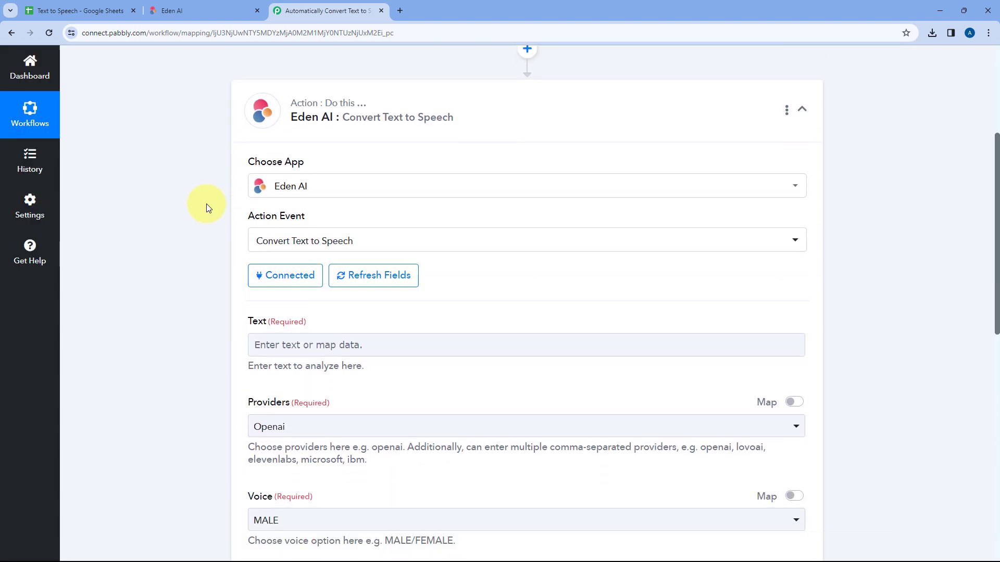
{"action": "scroll", "coordinate": [206, 204], "scroll_direction": "down", "scroll_amount": 1}
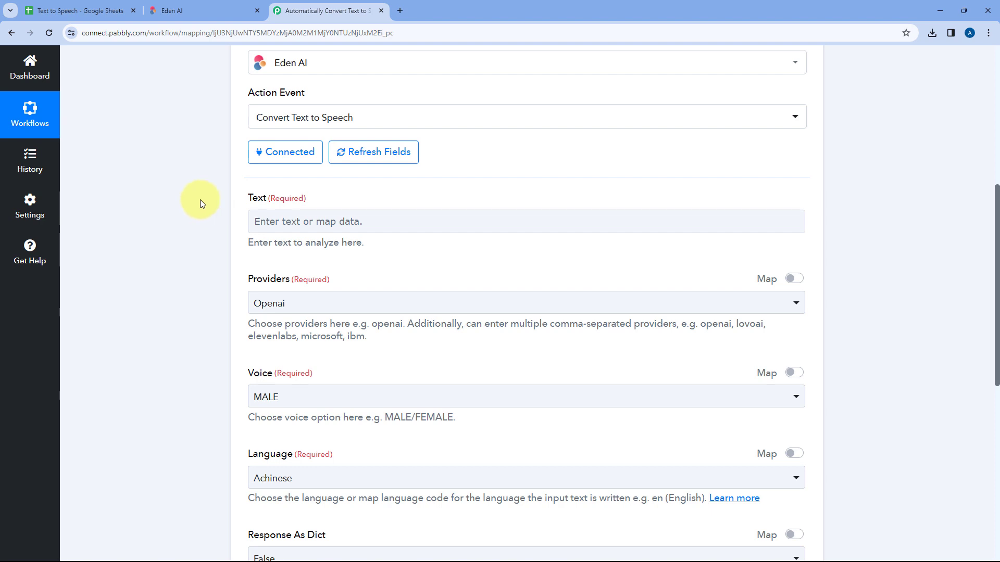
{"action": "left_click", "coordinate": [286, 219]}
{"action": "scroll", "coordinate": [221, 212], "scroll_direction": "down", "scroll_amount": 2}
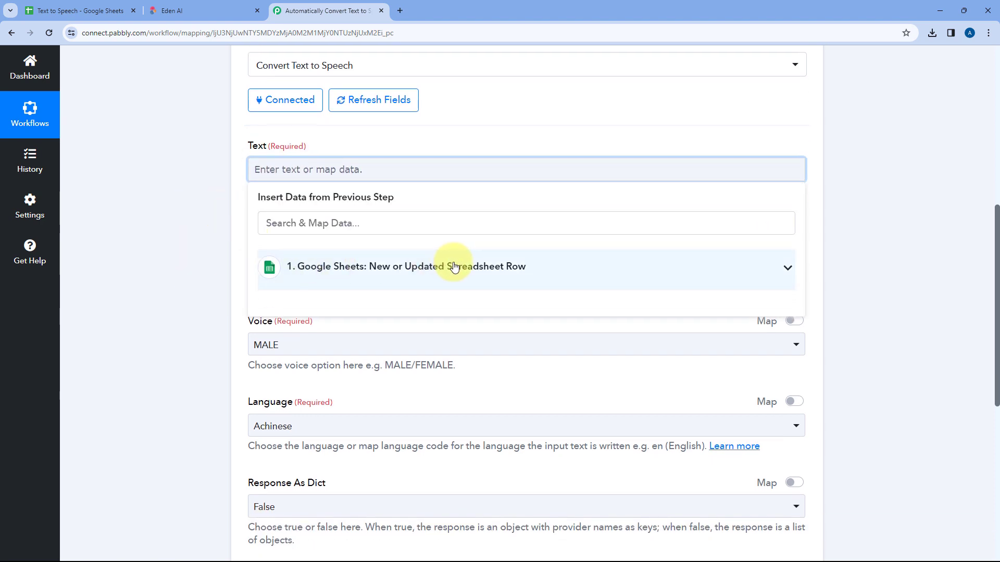
{"action": "left_click", "coordinate": [543, 266]}
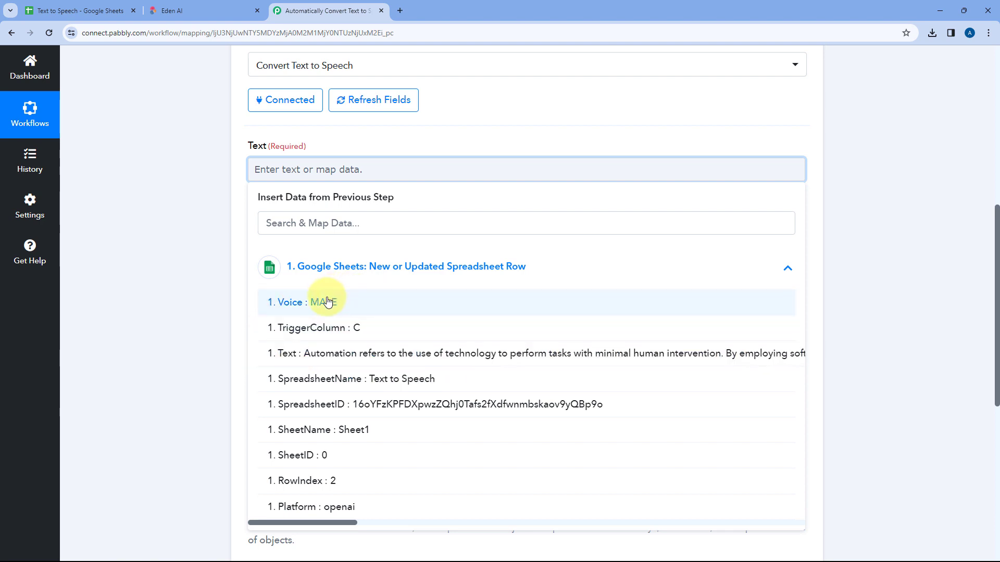
{"action": "left_click", "coordinate": [347, 356]}
{"action": "left_click", "coordinate": [211, 251]}
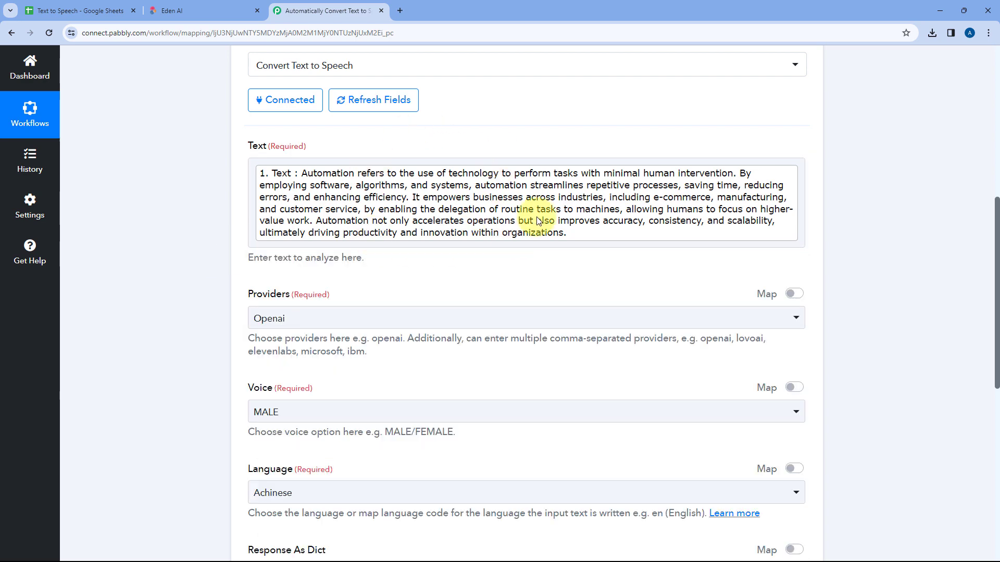
Check where new text rows go in the spreadsheet, then return to the workflow and review the mapped Text field
{"action": "left_click", "coordinate": [52, 15]}
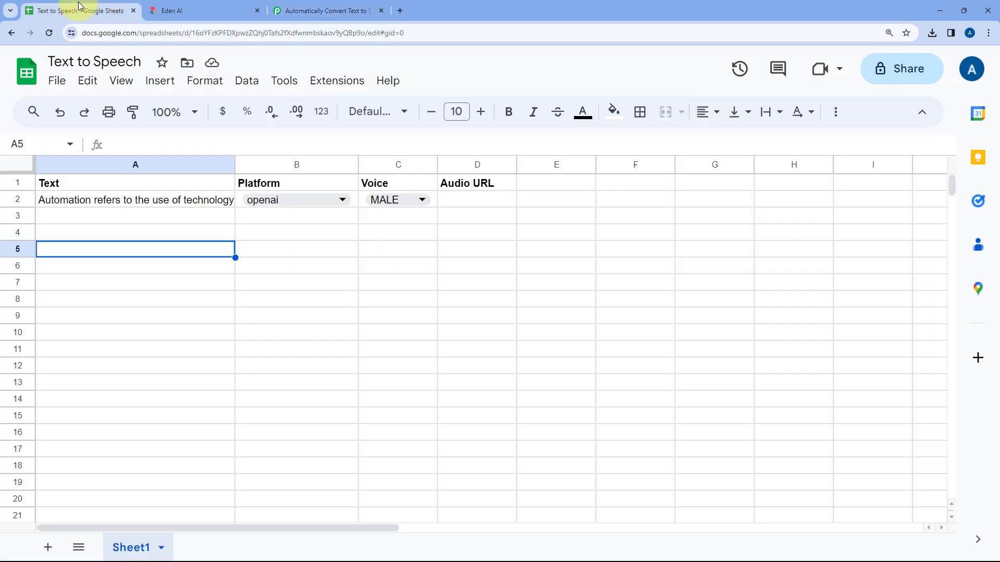
{"action": "left_click", "coordinate": [184, 216]}
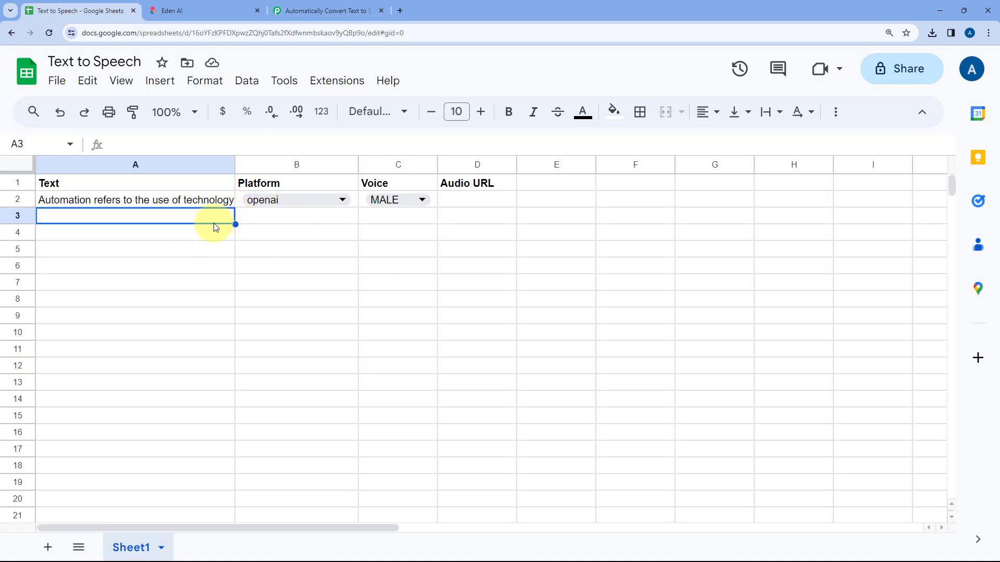
{"action": "left_click", "coordinate": [323, 10]}
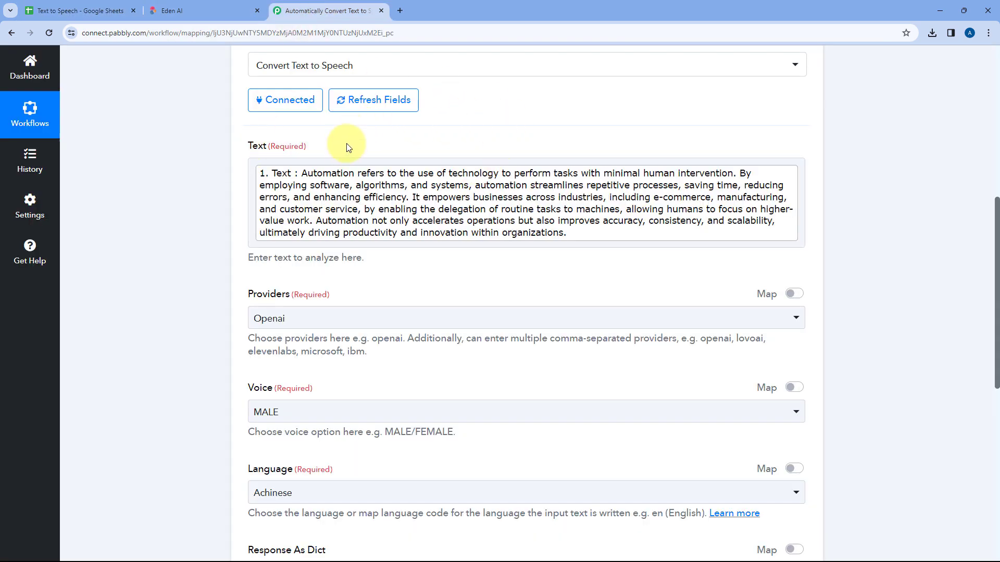
{"action": "scroll", "coordinate": [462, 139], "scroll_direction": "up", "scroll_amount": 1}
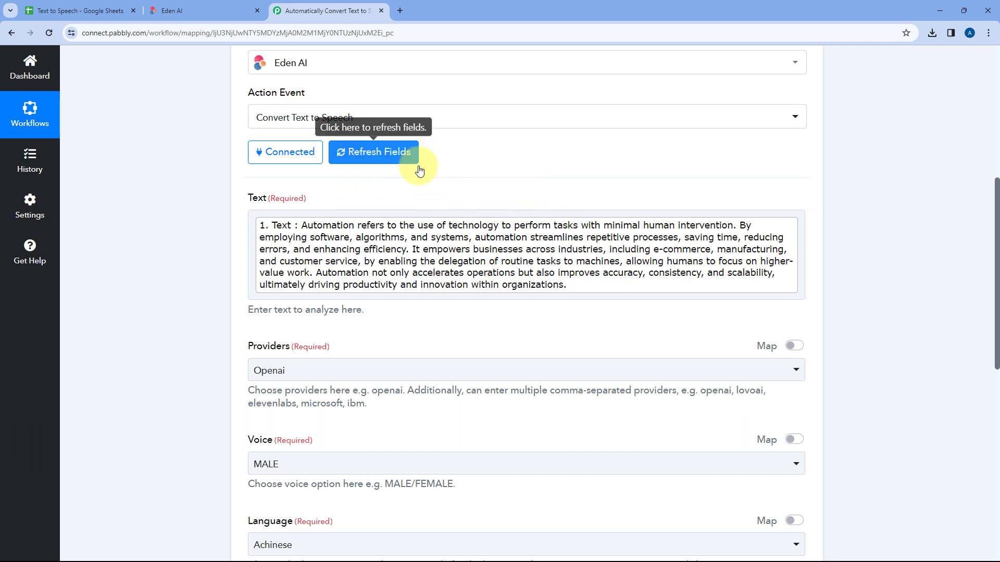
{"action": "scroll", "coordinate": [319, 188], "scroll_direction": "down", "scroll_amount": 2}
{"action": "scroll", "coordinate": [210, 208], "scroll_direction": "down", "scroll_amount": 1}
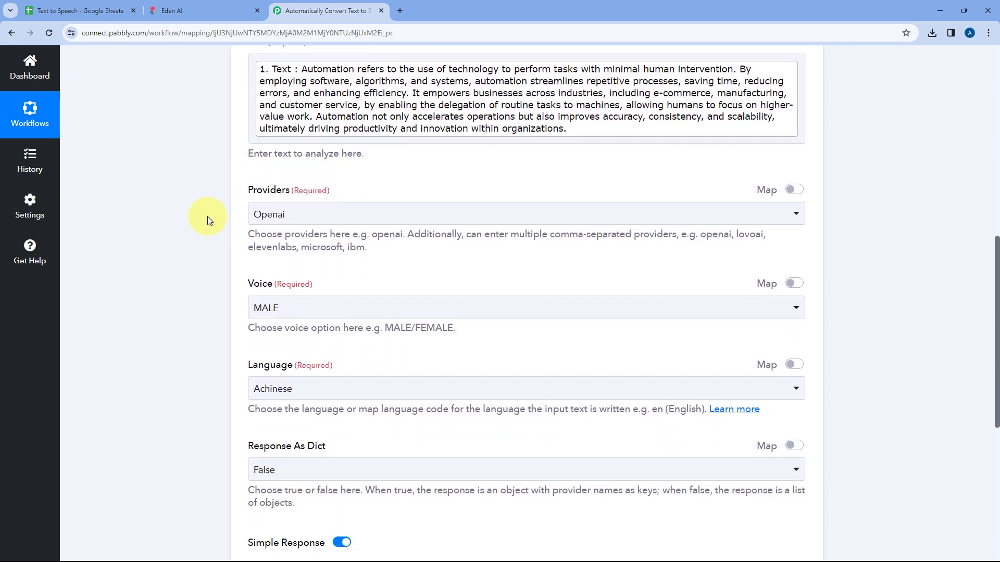
Compare the Eden AI action's Providers options with the Platform options in spreadsheet cell B2, then return to the workflow
{"action": "left_click", "coordinate": [349, 214]}
{"action": "scroll", "coordinate": [237, 177], "scroll_direction": "down", "scroll_amount": 2}
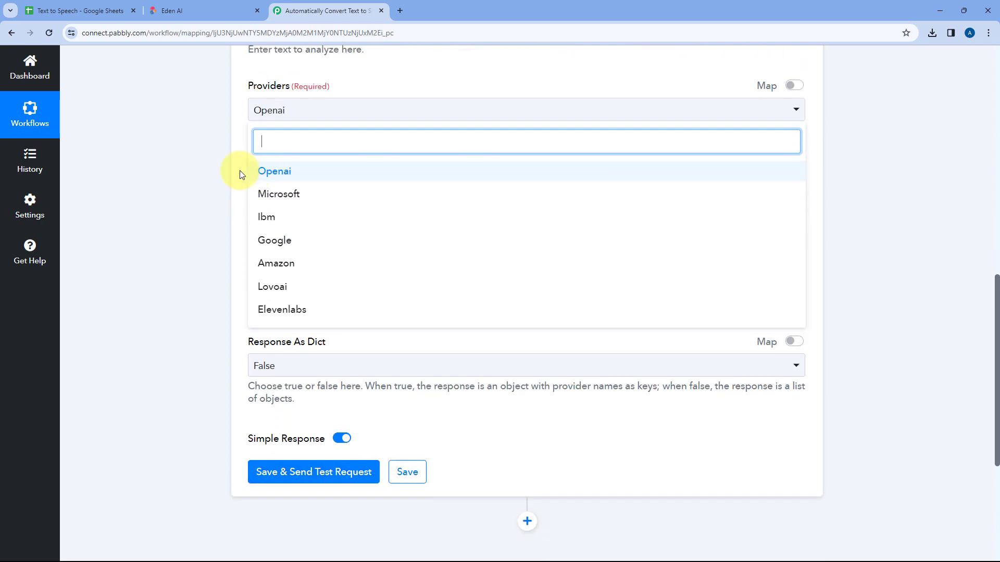
{"action": "left_click", "coordinate": [239, 221]}
{"action": "scroll", "coordinate": [260, 156], "scroll_direction": "up", "scroll_amount": 2}
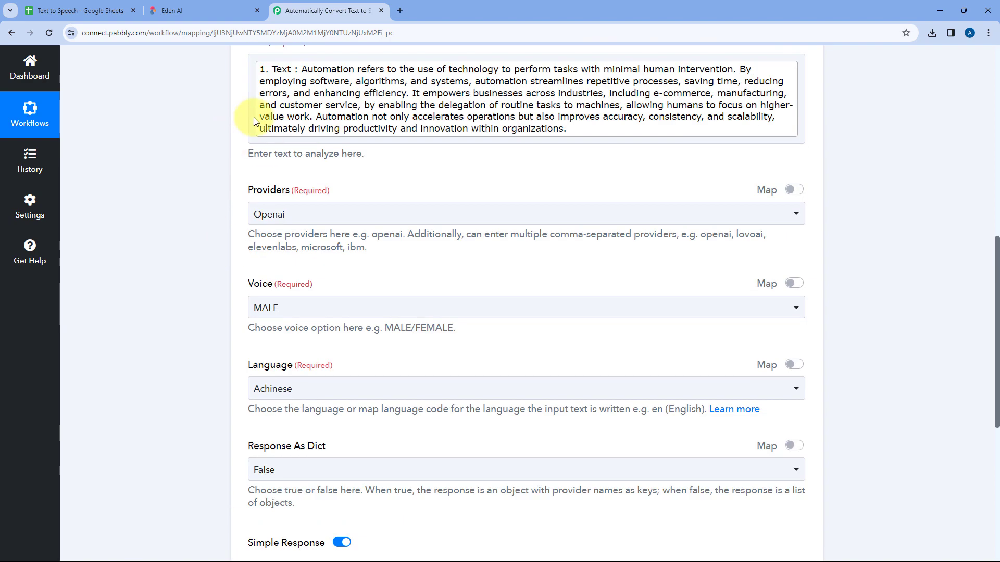
{"action": "left_click", "coordinate": [78, 11]}
{"action": "left_click", "coordinate": [342, 201]}
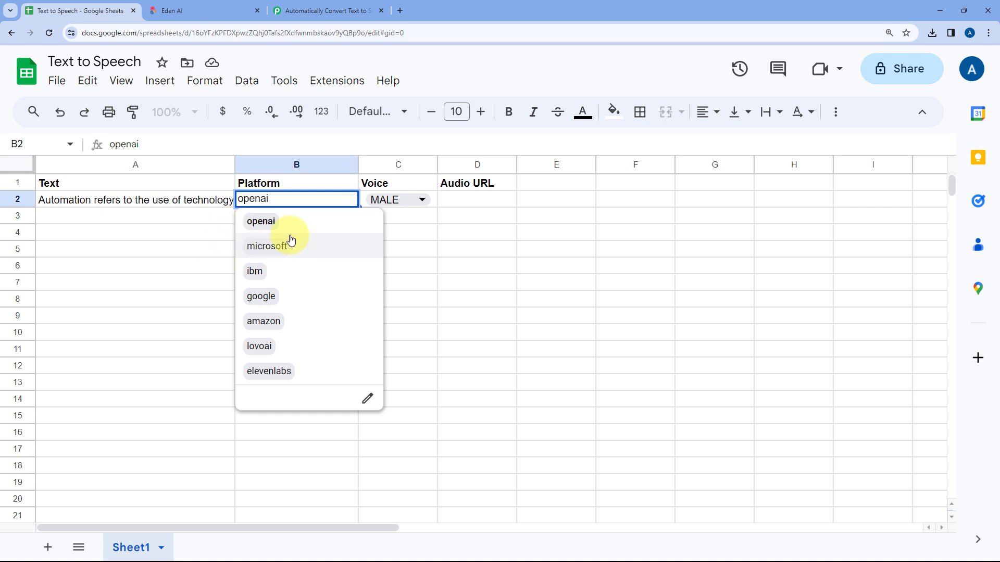
{"action": "left_click", "coordinate": [199, 216]}
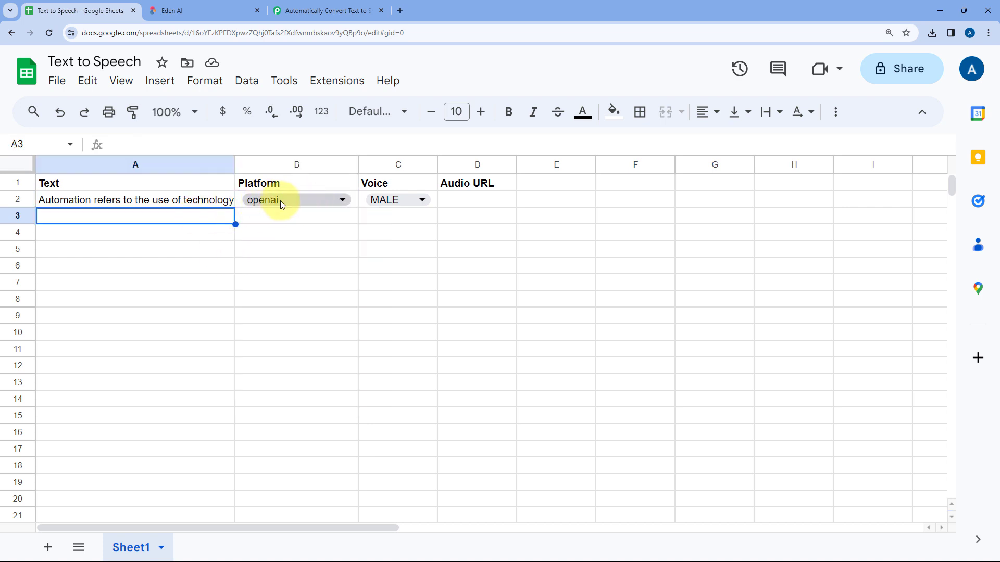
{"action": "double_click", "coordinate": [280, 200]}
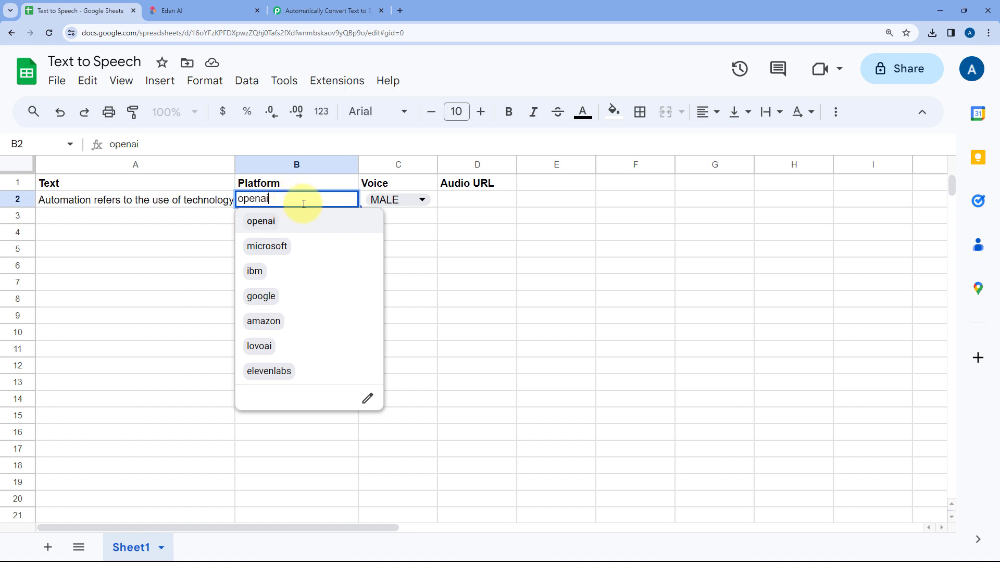
{"action": "left_click", "coordinate": [316, 11]}
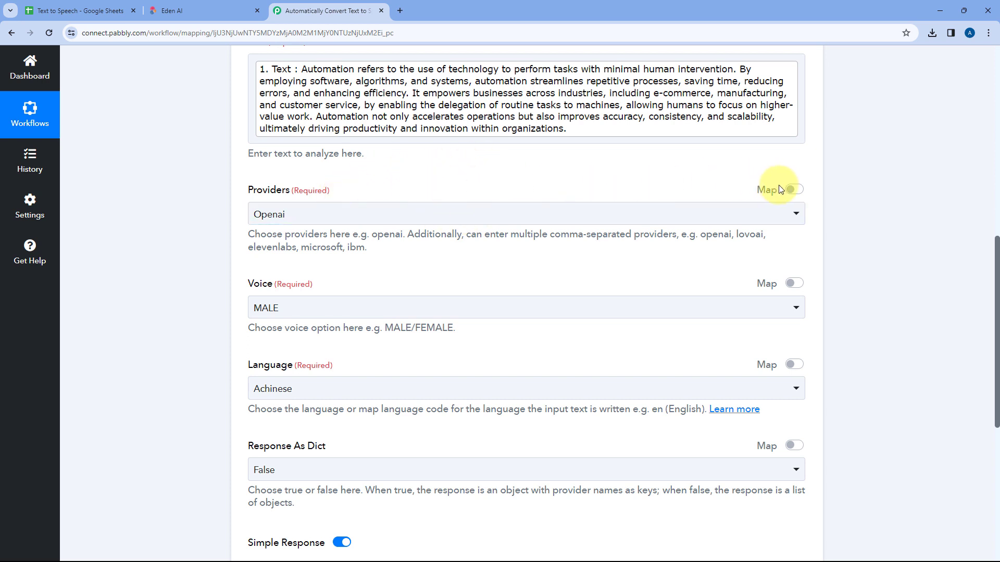
Enable mapping for Providers and map it to the Platform value from the Google Sheets trigger
{"action": "left_click", "coordinate": [797, 191]}
{"action": "left_click_drag", "start_coordinate": [372, 218], "coordinate": [240, 217]}
{"action": "left_click", "coordinate": [221, 203]}
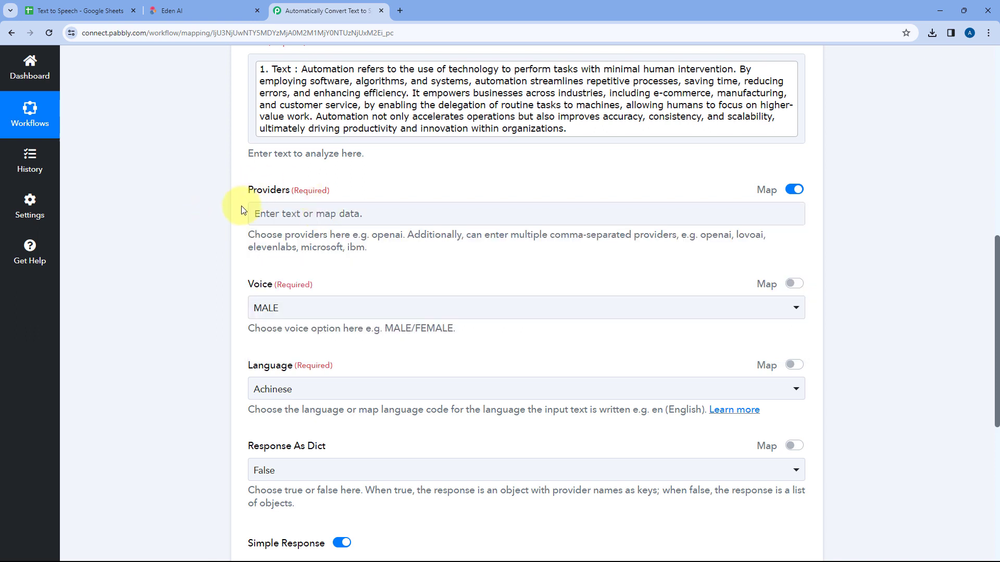
{"action": "left_click", "coordinate": [268, 215]}
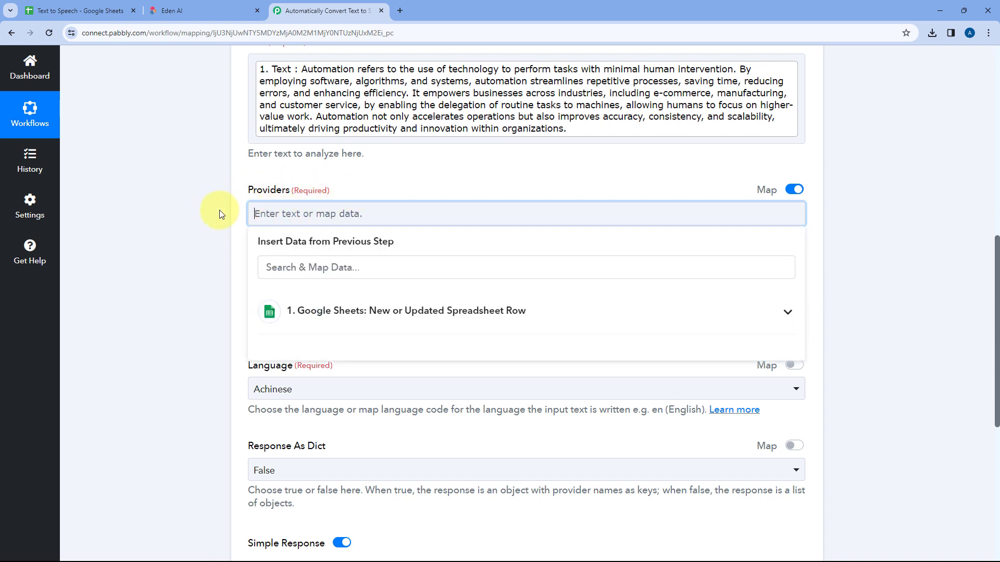
{"action": "scroll", "coordinate": [216, 212], "scroll_direction": "down", "scroll_amount": 1}
{"action": "left_click", "coordinate": [395, 261]}
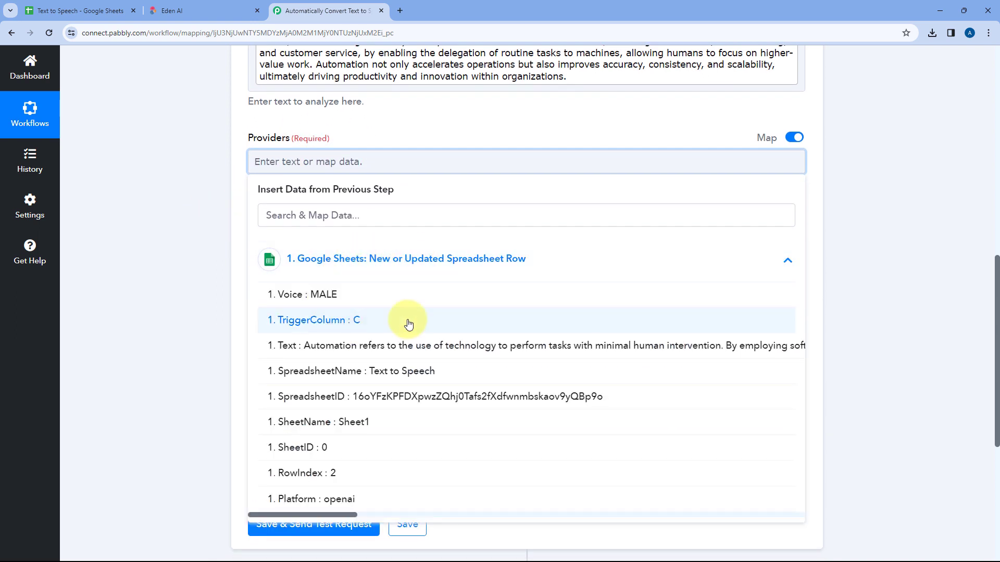
{"action": "scroll", "coordinate": [398, 325], "scroll_direction": "down", "scroll_amount": 3}
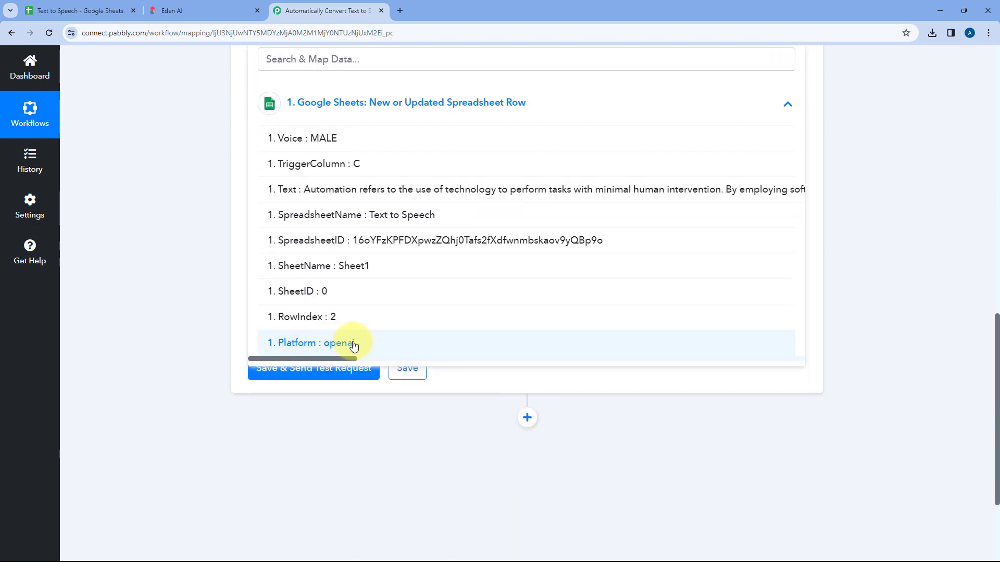
{"action": "left_click", "coordinate": [353, 344]}
{"action": "scroll", "coordinate": [194, 191], "scroll_direction": "up", "scroll_amount": 3}
{"action": "left_click", "coordinate": [208, 185]}
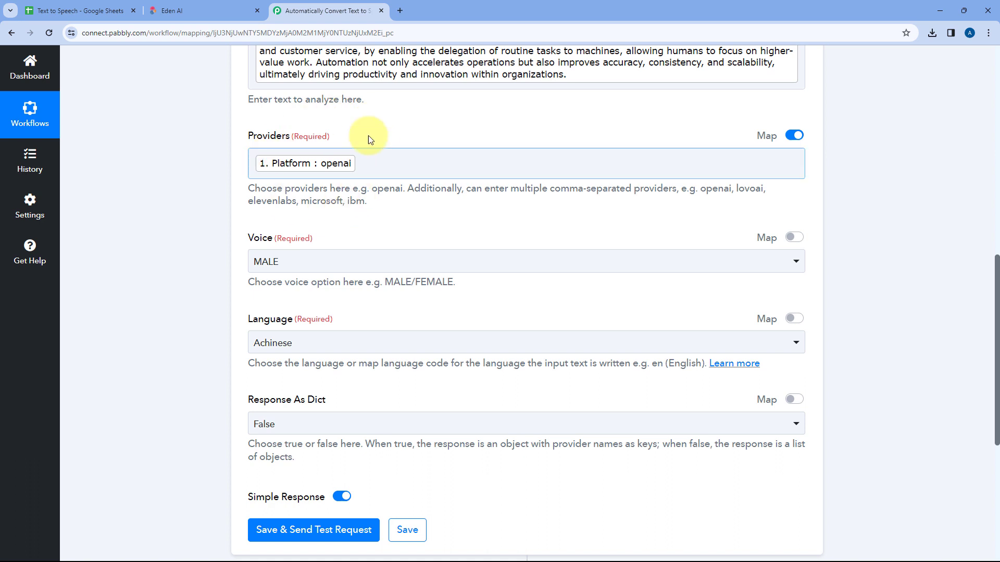
{"action": "scroll", "coordinate": [341, 134], "scroll_direction": "down", "scroll_amount": 1}
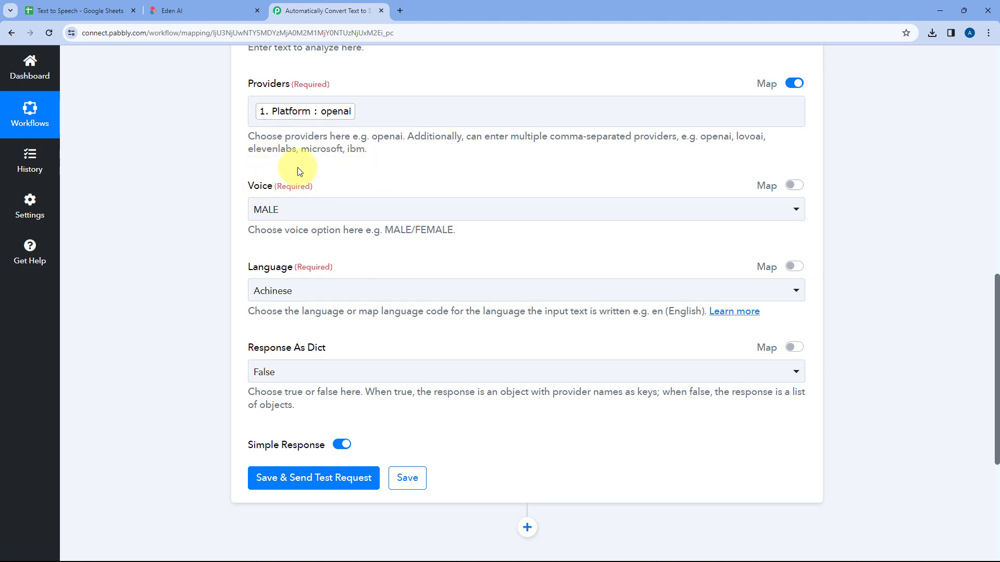
Compare the Eden AI action's Voice options with the Voice options in spreadsheet cell C2, then return to the workflow
{"action": "left_click", "coordinate": [328, 213]}
{"action": "left_click", "coordinate": [280, 276]}
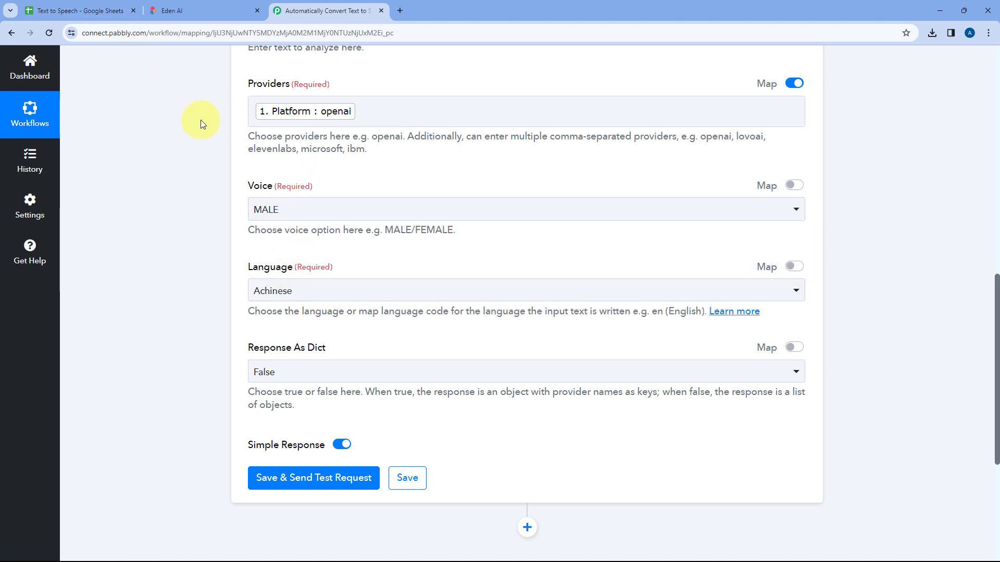
{"action": "left_click", "coordinate": [97, 10]}
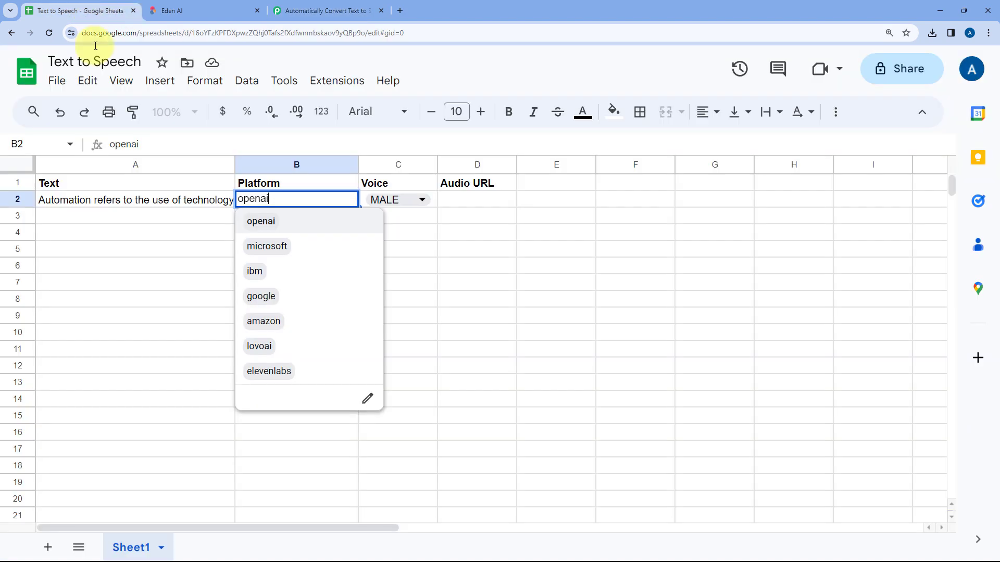
{"action": "left_click", "coordinate": [189, 216]}
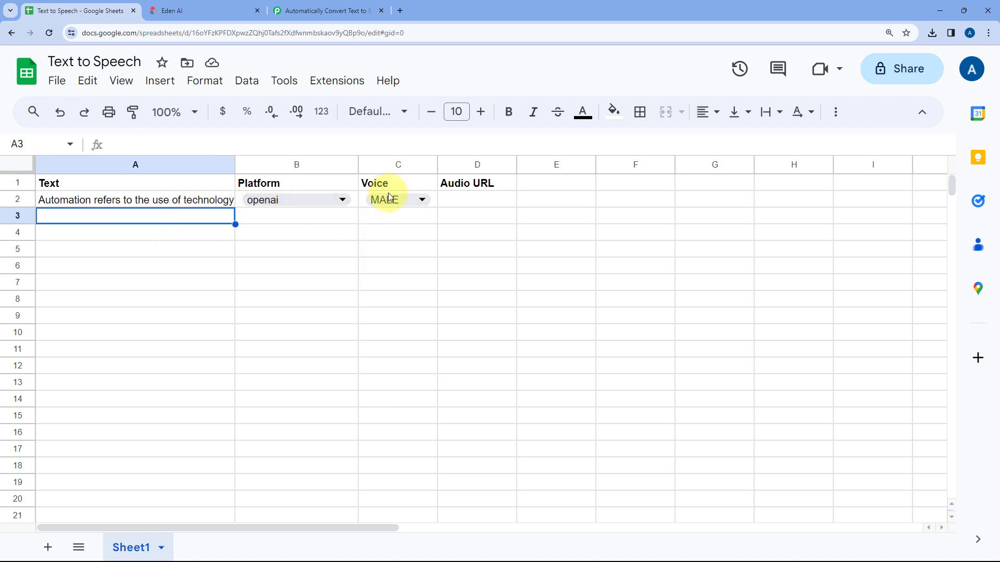
{"action": "left_click", "coordinate": [428, 203]}
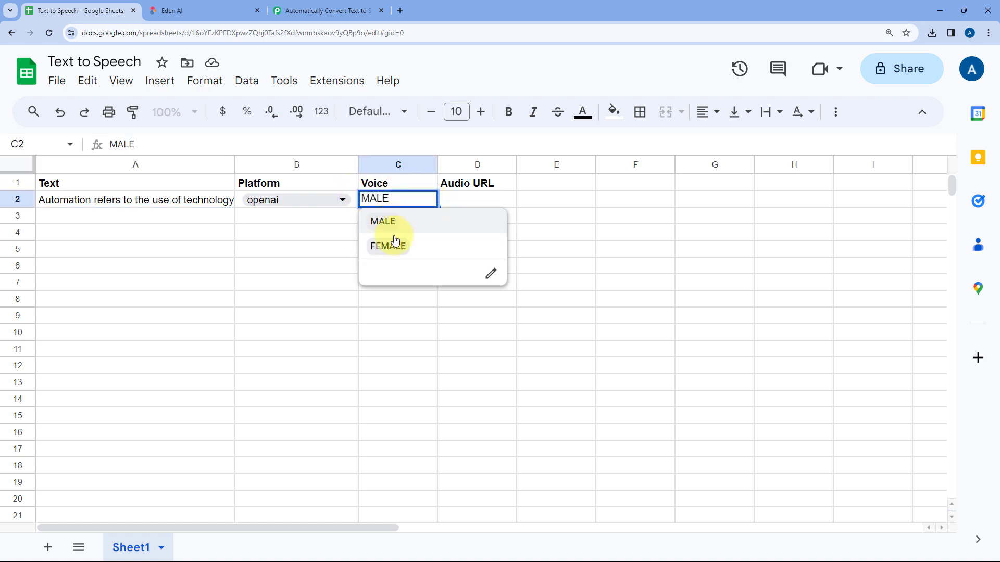
{"action": "left_click", "coordinate": [345, 217]}
{"action": "left_click", "coordinate": [343, 6]}
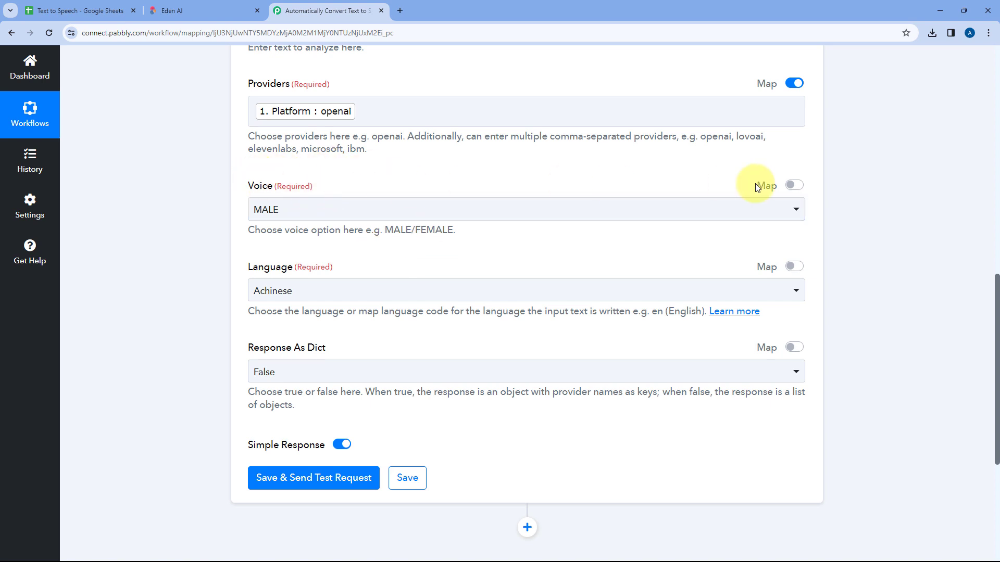
Enable mapping for Voice and map it to the Voice value from the Google Sheets trigger
{"action": "left_click", "coordinate": [793, 185]}
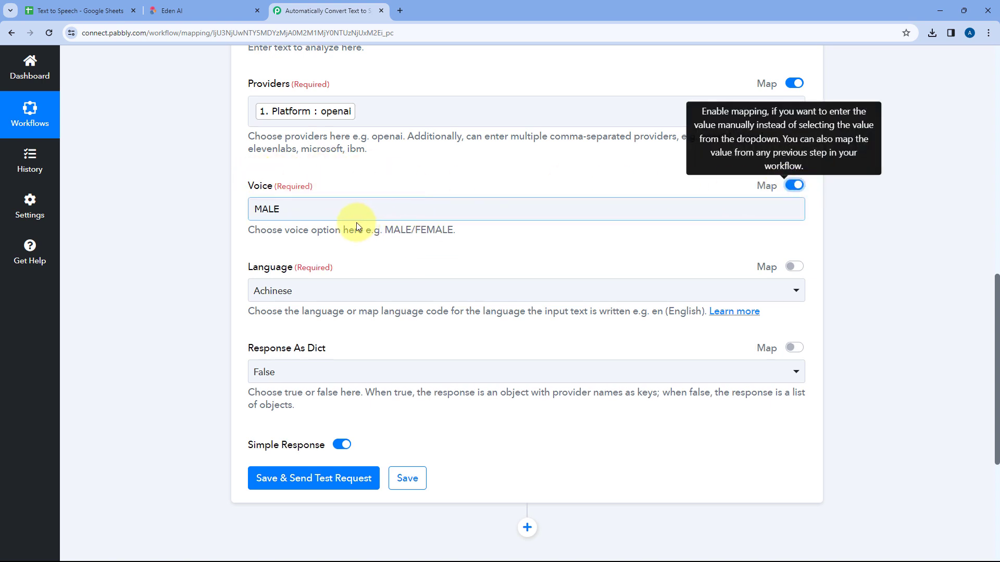
{"action": "left_click_drag", "start_coordinate": [316, 209], "coordinate": [203, 223]}
{"action": "key", "text": "BackSpace"}
{"action": "left_click", "coordinate": [338, 310]}
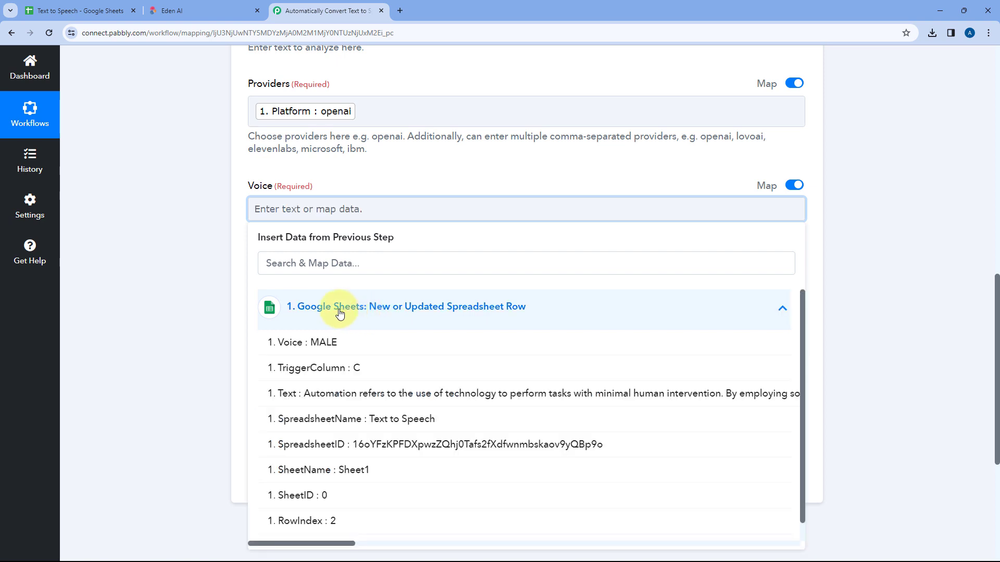
{"action": "left_click", "coordinate": [336, 343]}
{"action": "left_click", "coordinate": [319, 168]}
Check the Voice and Text entries in row 2 of the spreadsheet against the Eden AI action's Voice and Language fields
{"action": "left_click", "coordinate": [81, 11]}
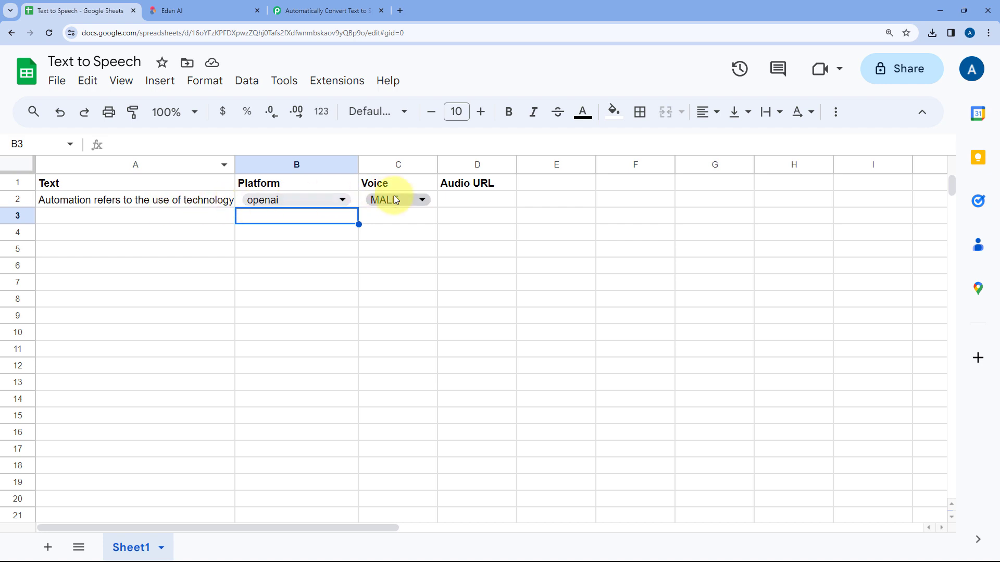
{"action": "left_click", "coordinate": [318, 9]}
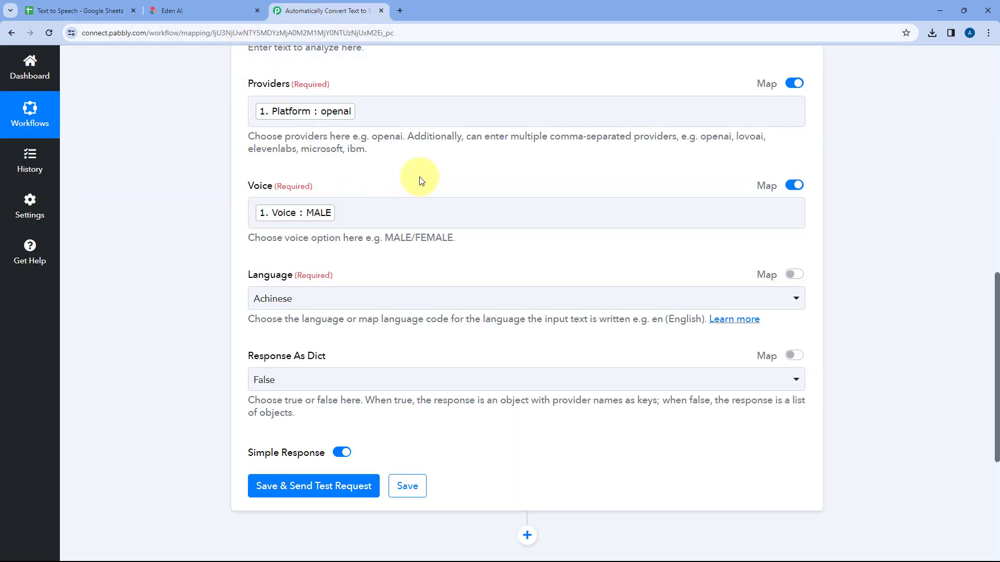
{"action": "scroll", "coordinate": [421, 181], "scroll_direction": "down", "scroll_amount": 1}
{"action": "scroll", "coordinate": [293, 214], "scroll_direction": "down", "scroll_amount": 2}
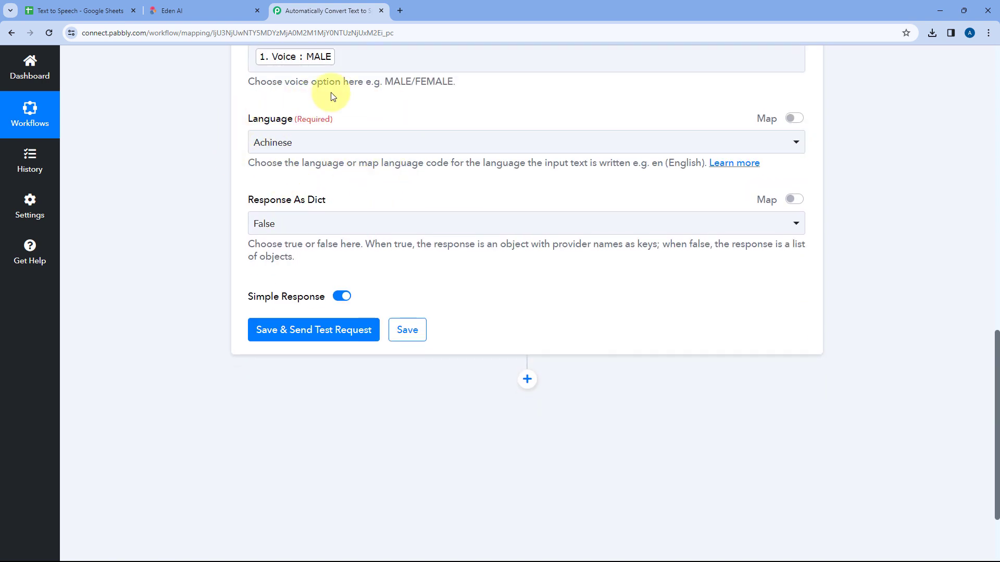
{"action": "left_click", "coordinate": [83, 10]}
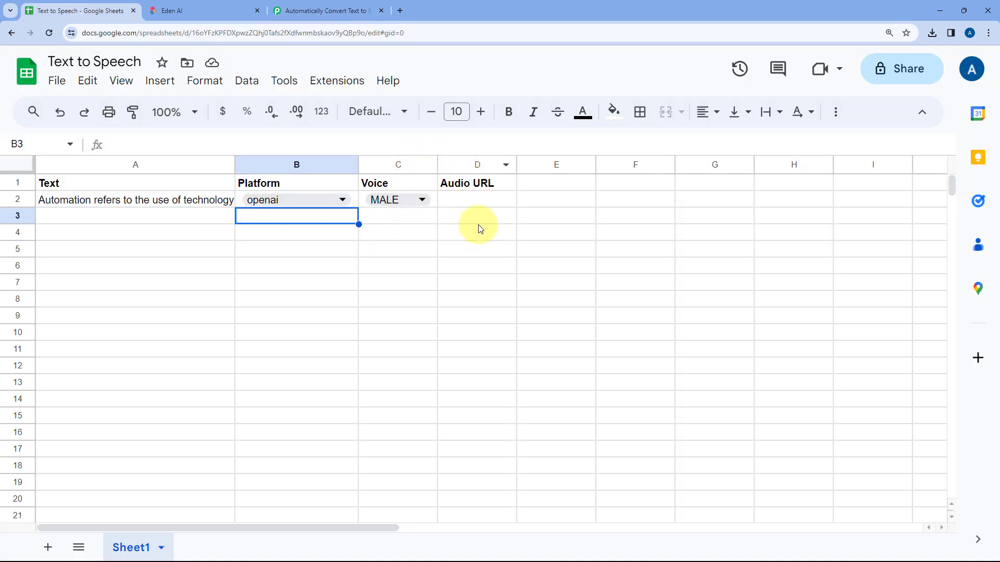
{"action": "left_click", "coordinate": [347, 8]}
Set the Eden AI action's Language to English and select False for Response As Dict
{"action": "left_click", "coordinate": [328, 146]}
{"action": "type", "text": "eng"}
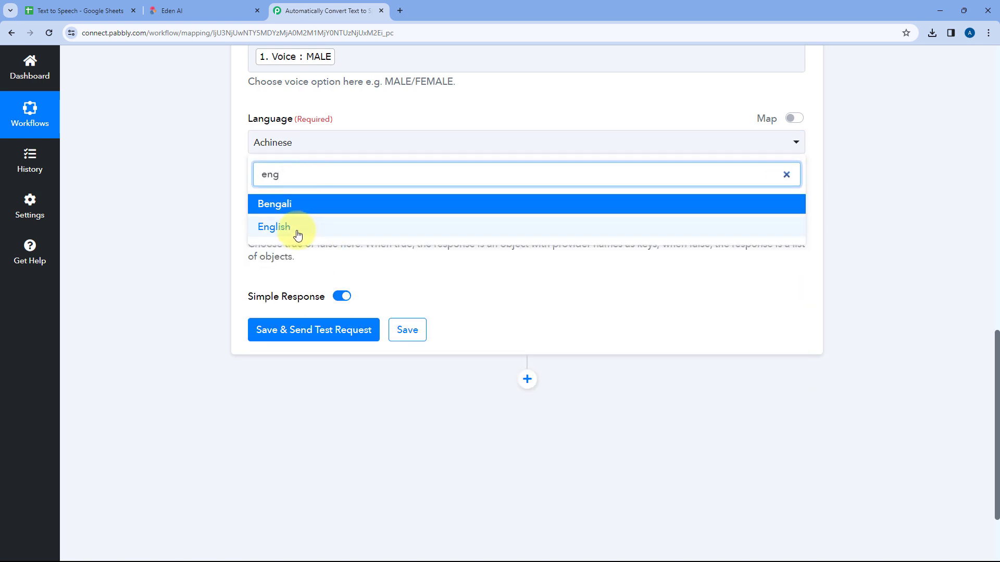
{"action": "left_click", "coordinate": [297, 235]}
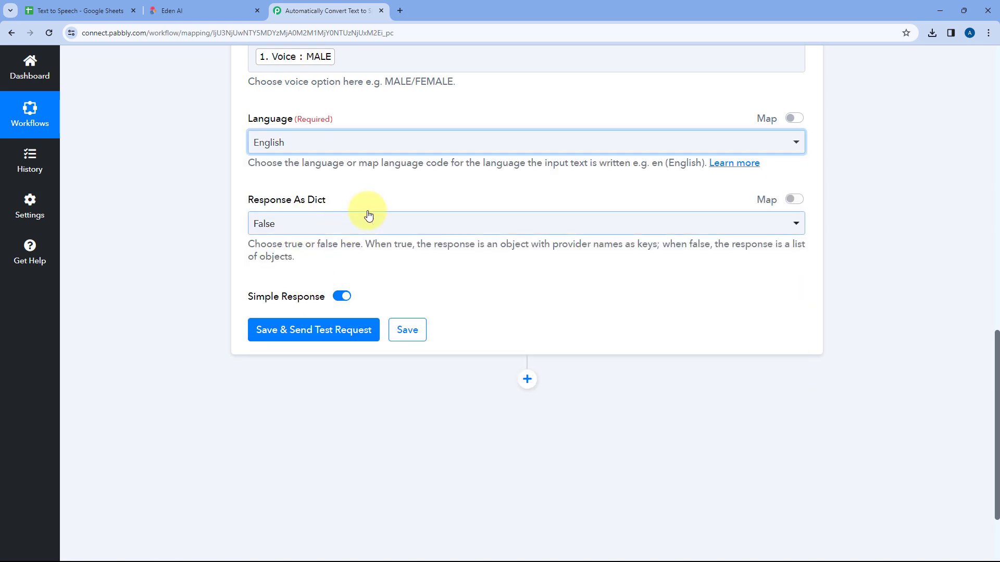
{"action": "left_click", "coordinate": [352, 201]}
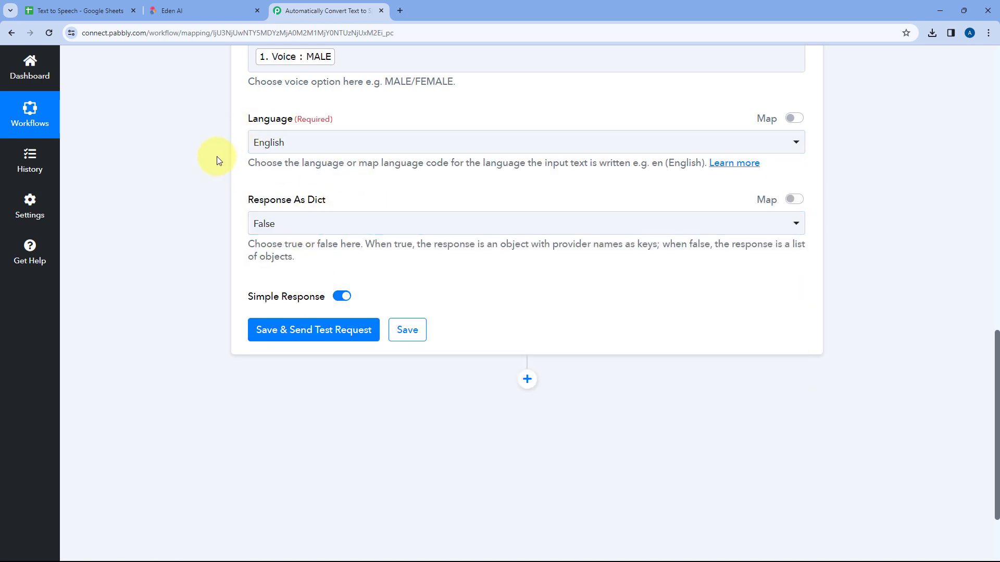
{"action": "scroll", "coordinate": [339, 179], "scroll_direction": "down", "scroll_amount": 1}
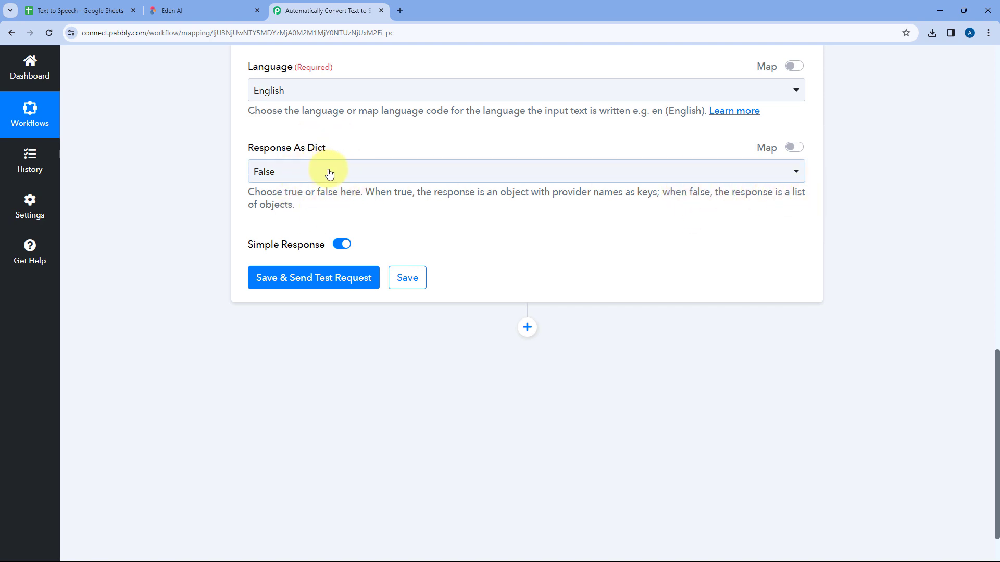
{"action": "left_click", "coordinate": [284, 172]}
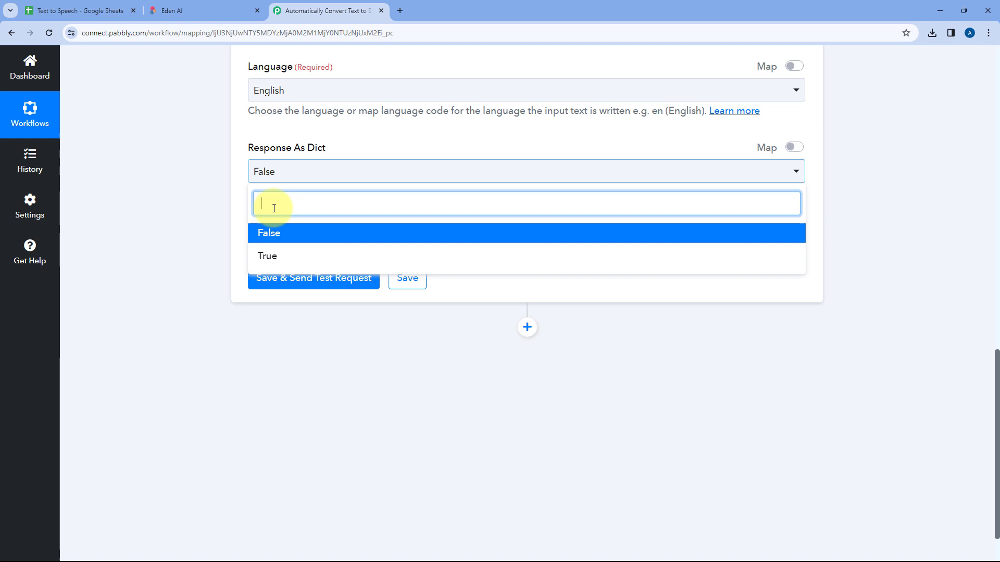
{"action": "left_click", "coordinate": [273, 235]}
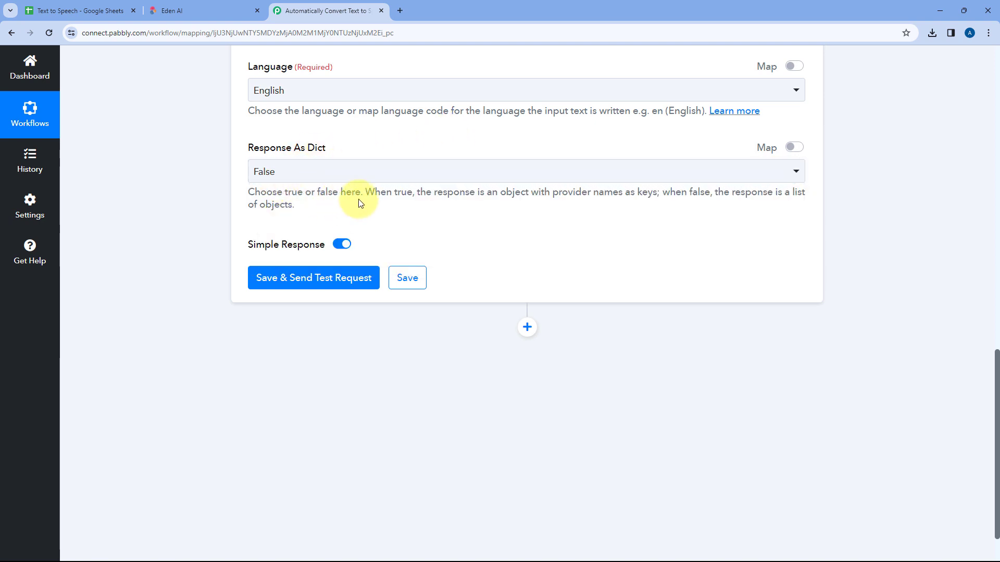
Review the mapped Text, Providers and Voice fields, then save the Eden AI action and send a test request
{"action": "scroll", "coordinate": [376, 165], "scroll_direction": "up", "scroll_amount": 4}
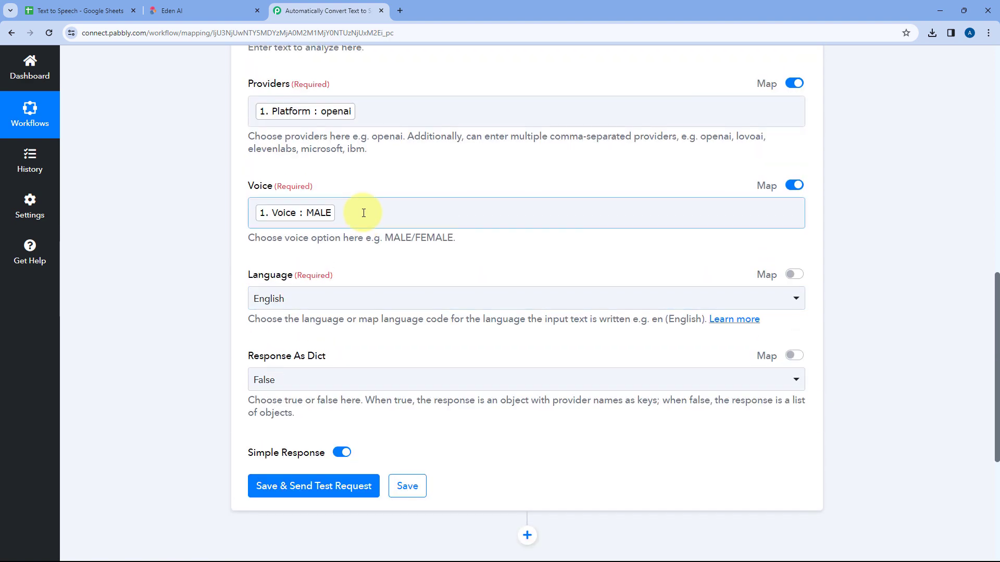
{"action": "scroll", "coordinate": [364, 213], "scroll_direction": "up", "scroll_amount": 2}
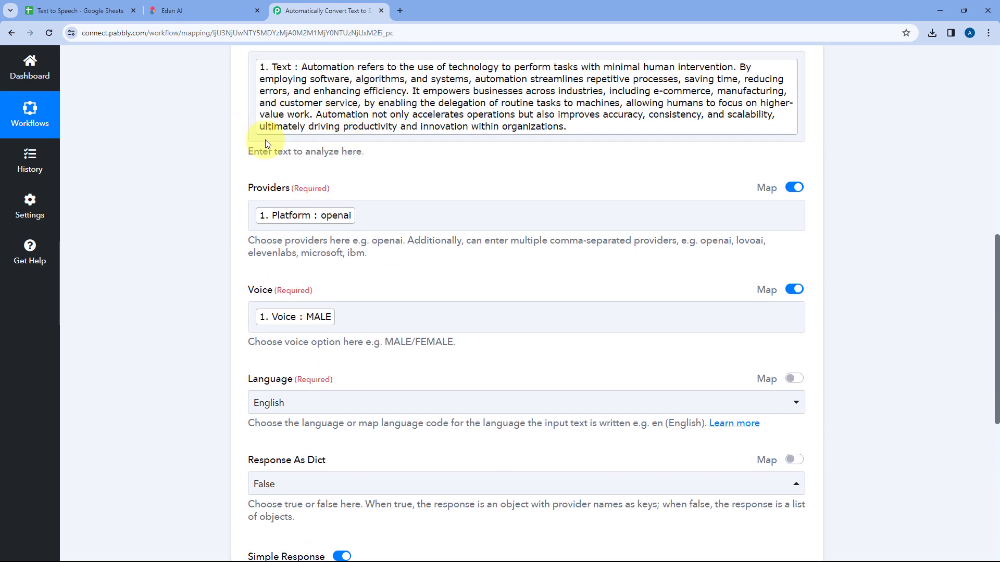
{"action": "scroll", "coordinate": [218, 237], "scroll_direction": "down", "scroll_amount": 5}
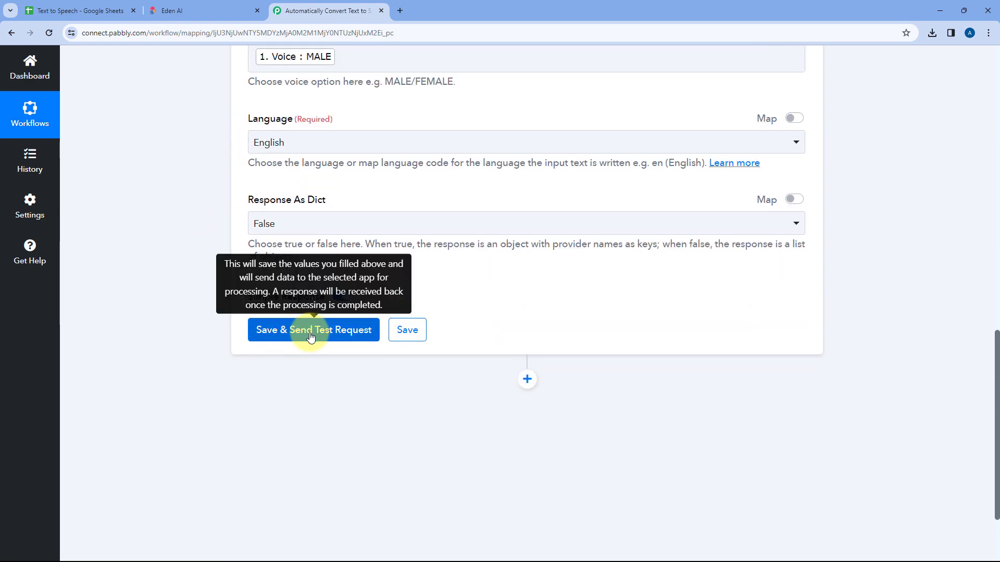
{"action": "left_click", "coordinate": [312, 333]}
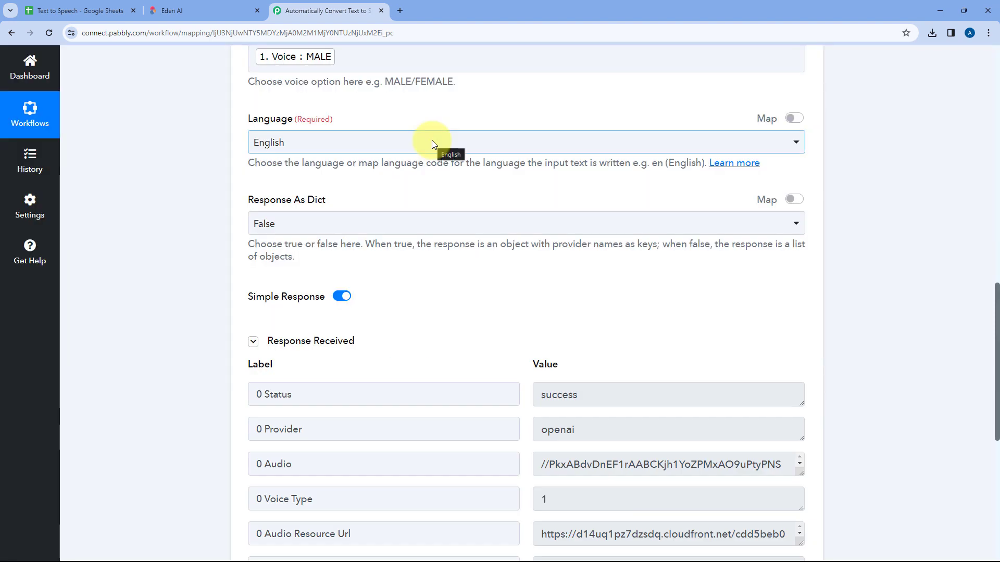
Examine the status, provider and voice type in the Eden AI response
{"action": "scroll", "coordinate": [448, 292], "scroll_direction": "down", "scroll_amount": 3}
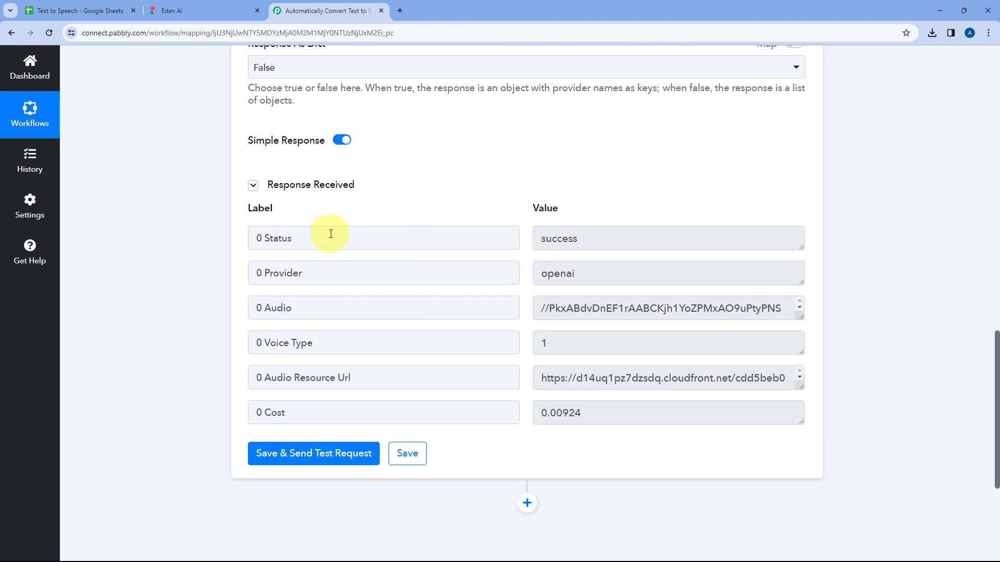
{"action": "left_click_drag", "start_coordinate": [598, 237], "coordinate": [525, 238]}
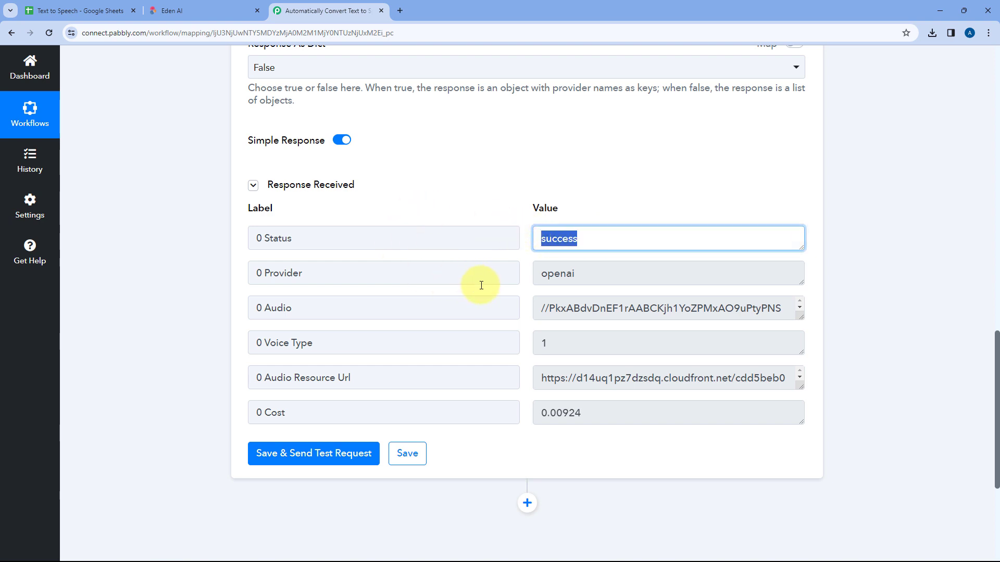
{"action": "left_click_drag", "start_coordinate": [583, 270], "coordinate": [517, 271]}
{"action": "left_click", "coordinate": [518, 272]}
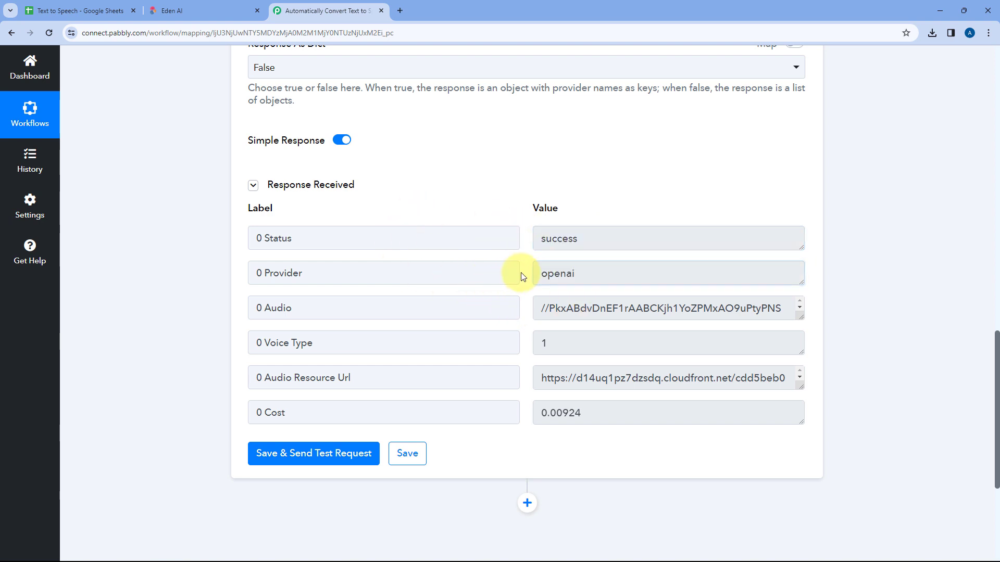
{"action": "left_click_drag", "start_coordinate": [555, 342], "coordinate": [525, 347]}
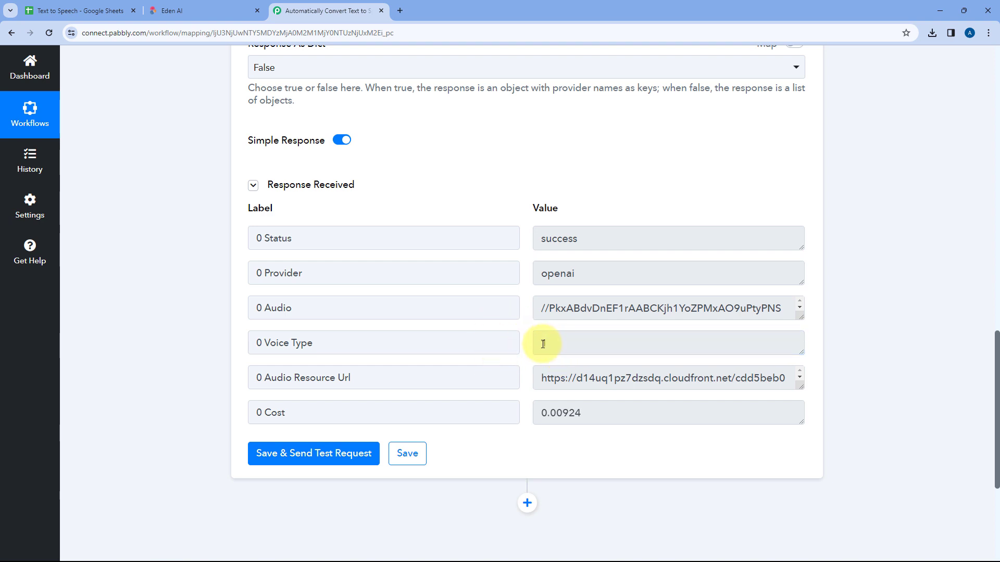
Enlarge the Audio Resource Url value in the Eden AI response and copy the complete URL
{"action": "left_click", "coordinate": [607, 386]}
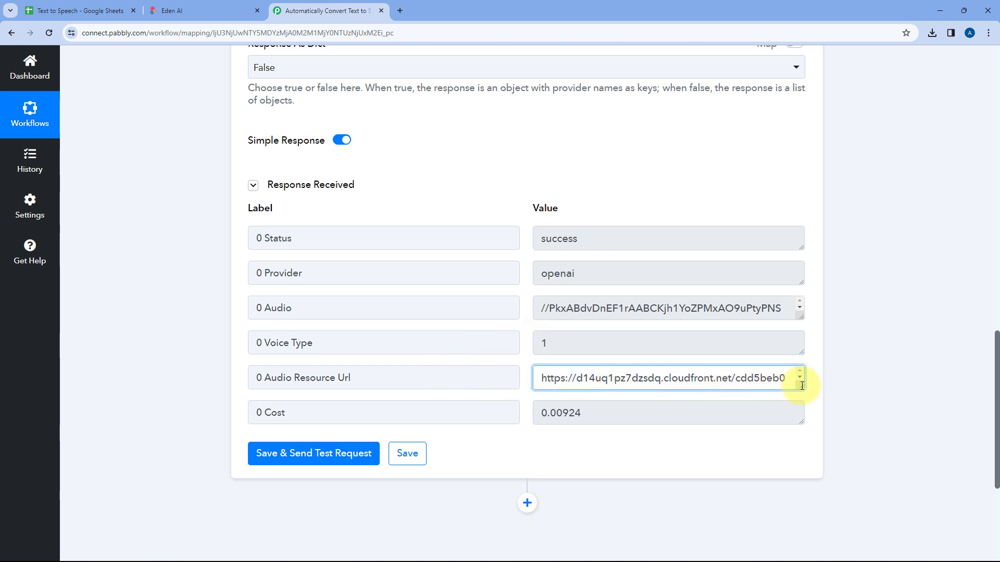
{"action": "left_click_drag", "start_coordinate": [800, 387], "coordinate": [798, 504]}
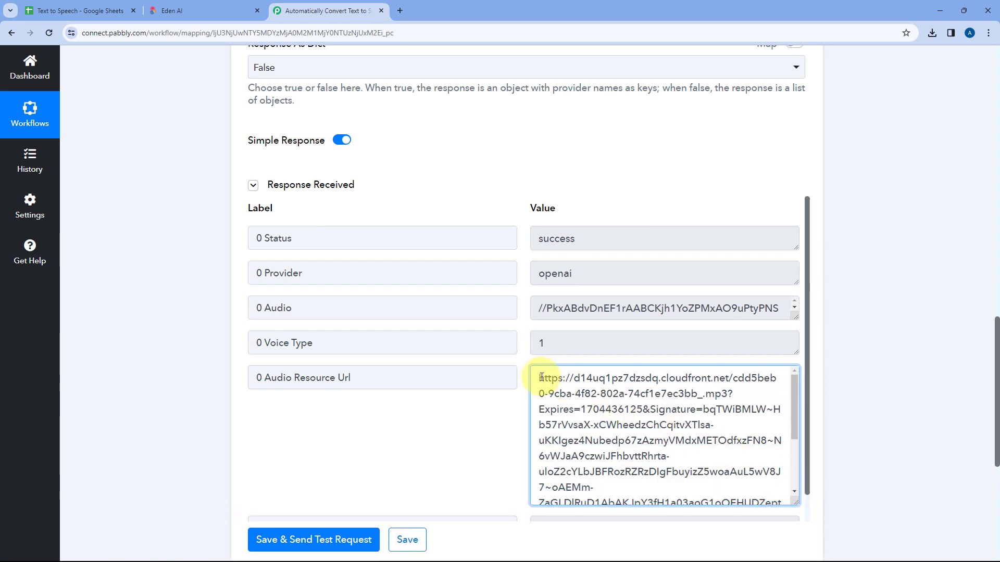
{"action": "left_click_drag", "start_coordinate": [544, 377], "coordinate": [704, 509]}
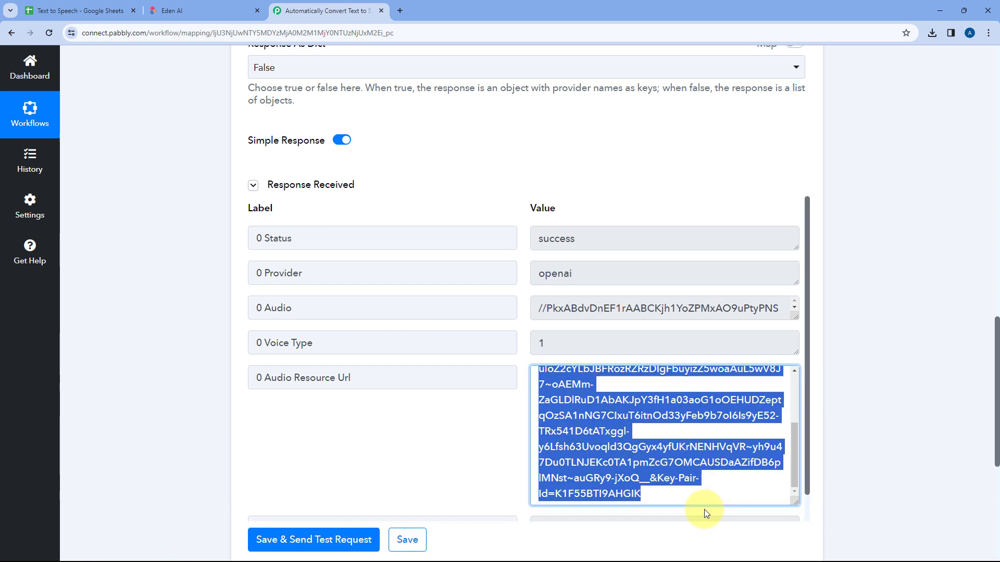
{"action": "right_click", "coordinate": [561, 386]}
{"action": "left_click", "coordinate": [588, 395]}
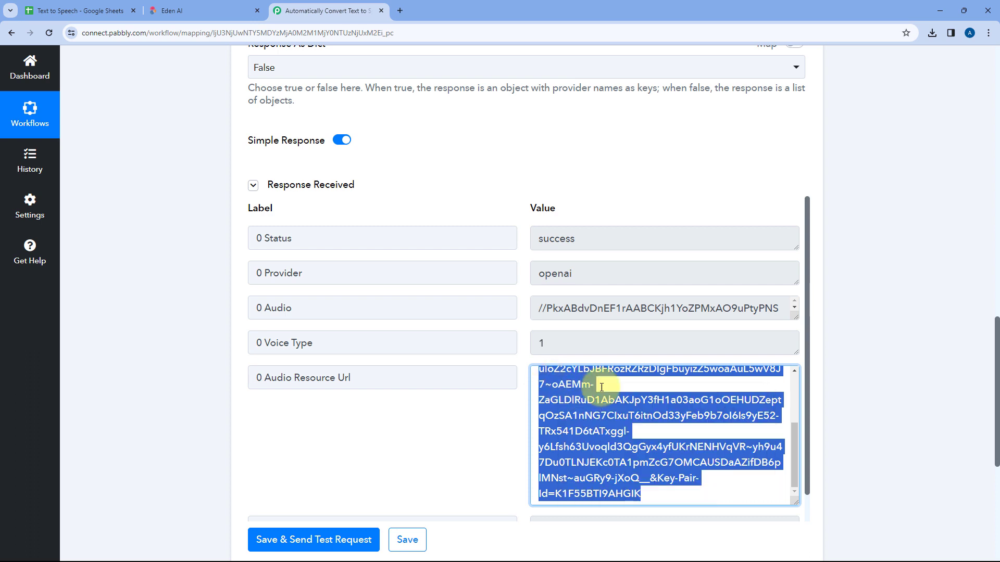
Load the copied audio URL in a new browser tab and open the downloaded MP3 file
{"action": "left_click", "coordinate": [398, 8]}
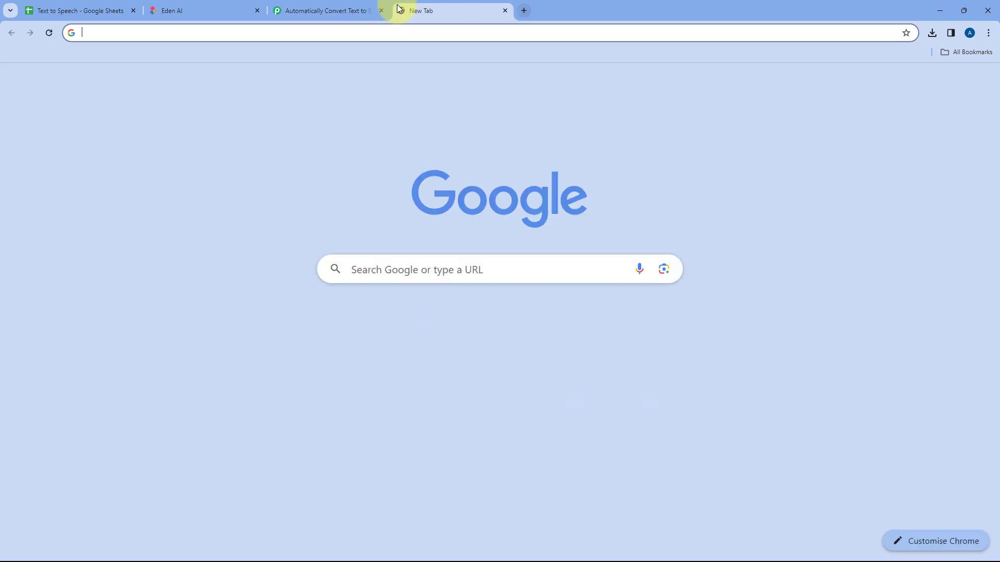
{"action": "key", "text": "ctrl+v"}
{"action": "key", "text": "Return"}
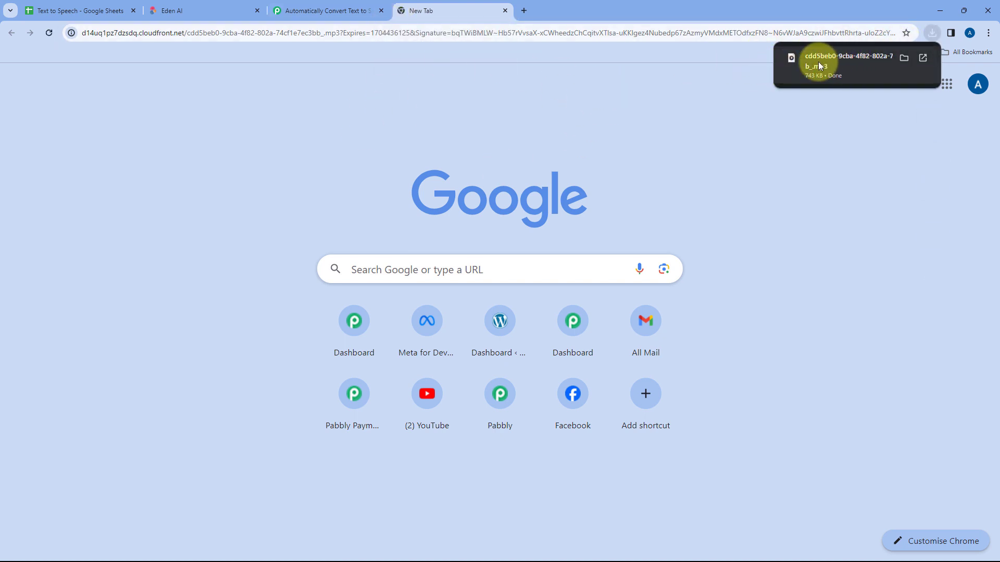
{"action": "left_click", "coordinate": [817, 61]}
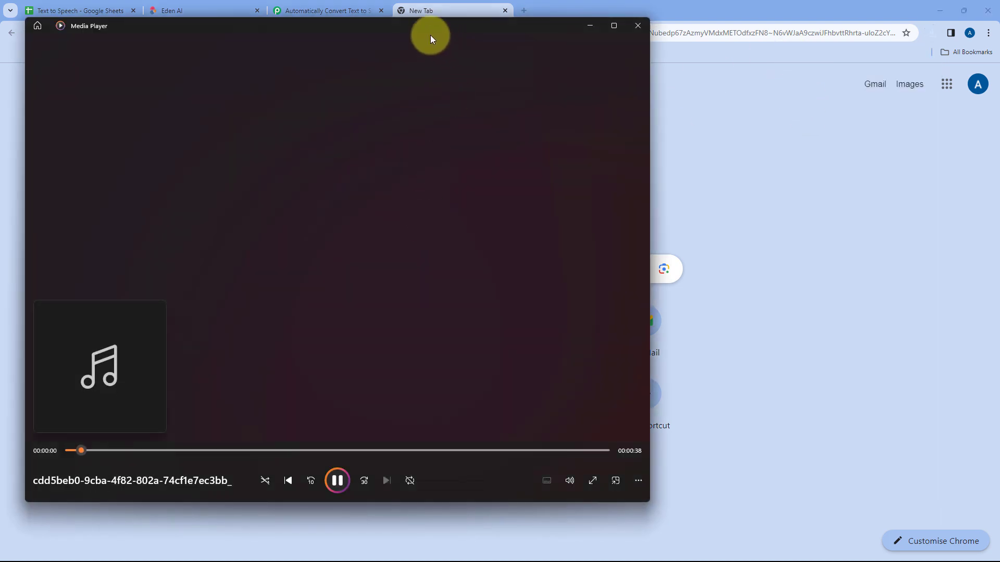
Listen to the MP3 in Media Player alongside the full text of spreadsheet cell A2, then close the player and highlight that text
{"action": "left_click_drag", "start_coordinate": [430, 35], "coordinate": [533, 57]}
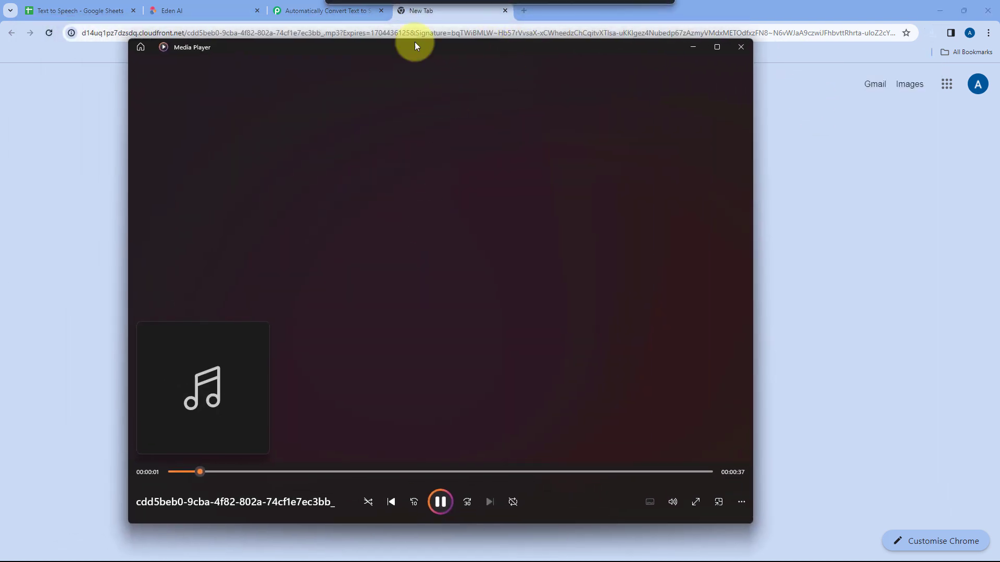
{"action": "left_click", "coordinate": [104, 10]}
{"action": "left_click", "coordinate": [124, 199]}
{"action": "double_click", "coordinate": [124, 198]}
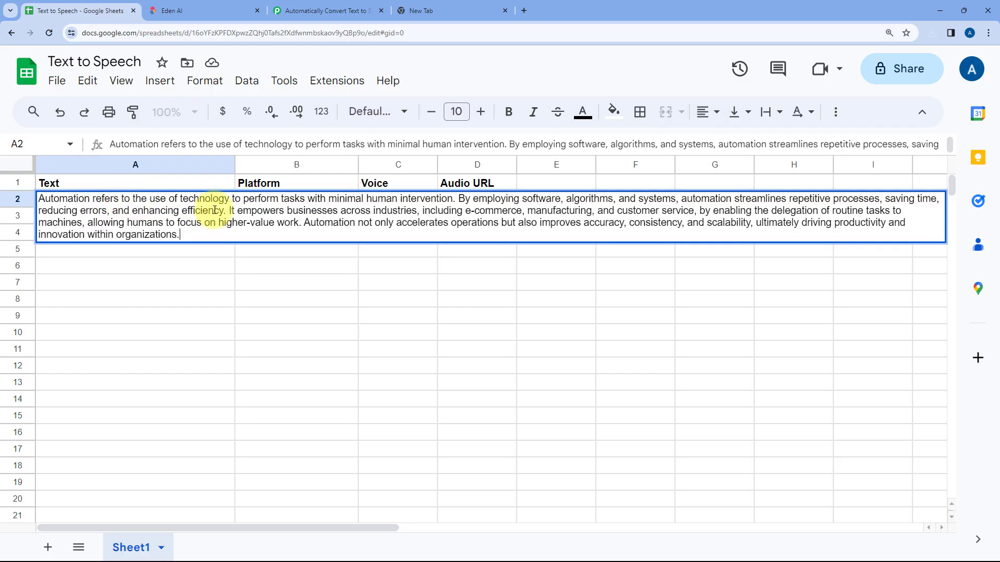
{"action": "key", "text": "alt+Tab"}
{"action": "left_click_drag", "start_coordinate": [452, 52], "coordinate": [541, 43]}
{"action": "left_click", "coordinate": [528, 496]}
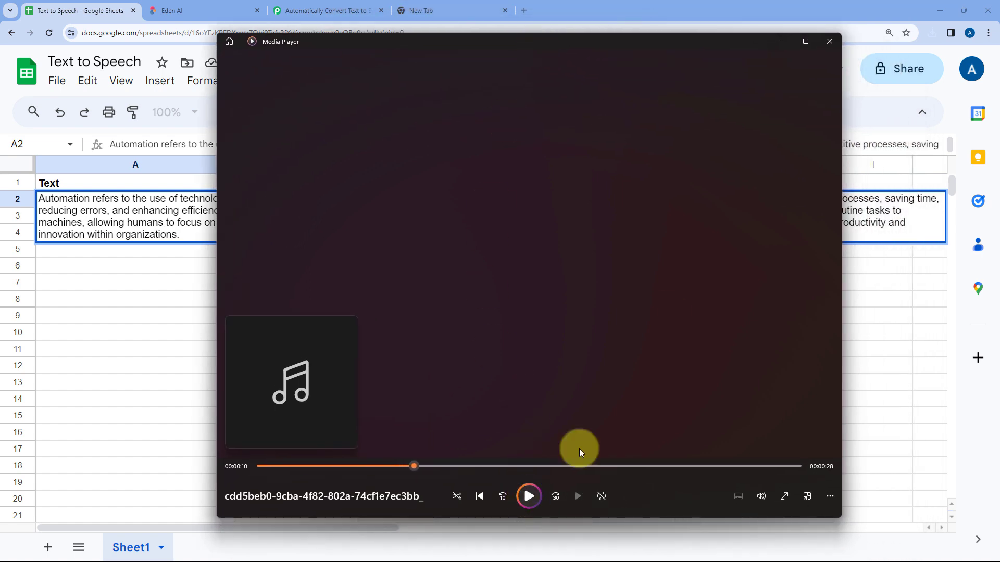
{"action": "left_click", "coordinate": [828, 41]}
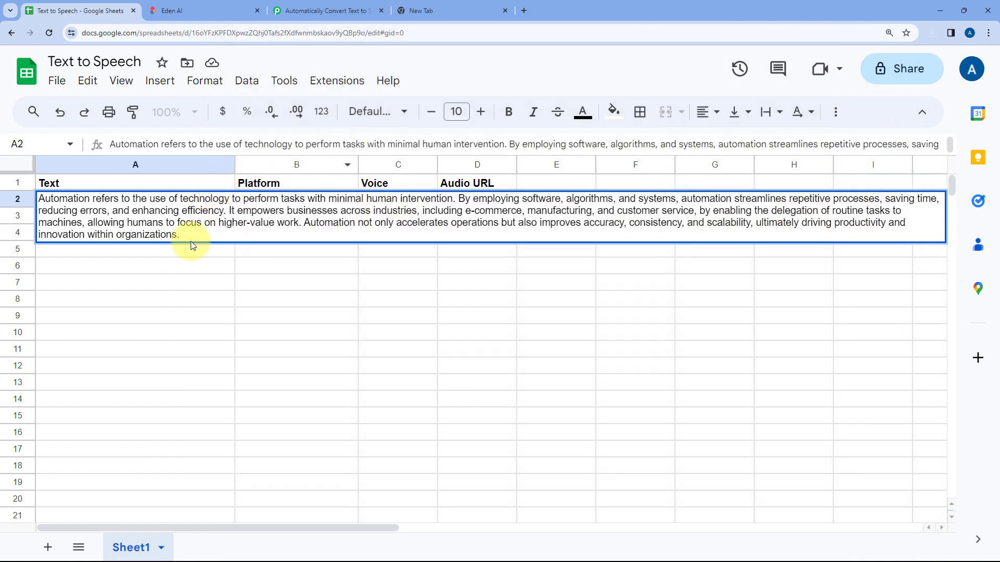
{"action": "left_click_drag", "start_coordinate": [203, 236], "coordinate": [24, 197]}
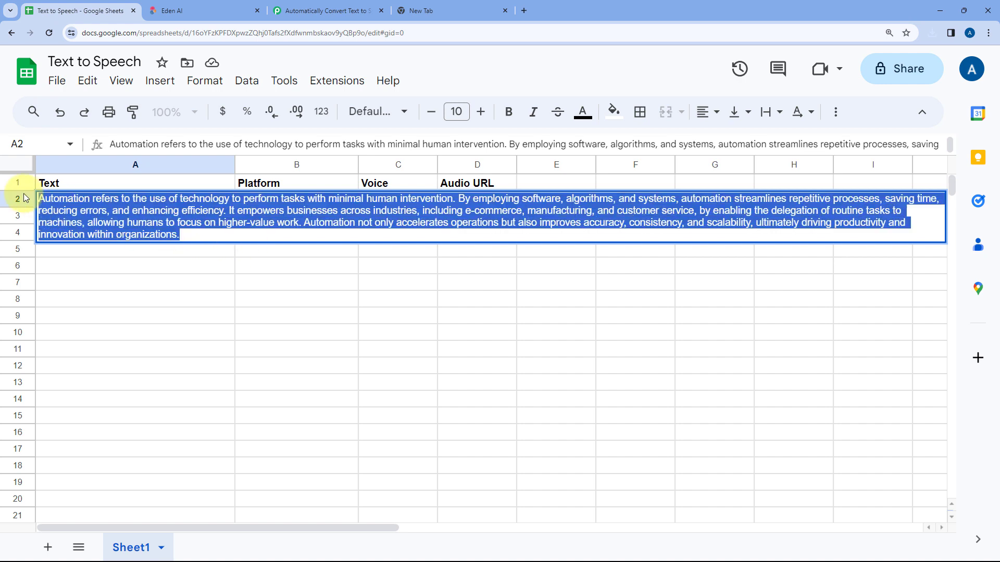
Stop editing cell A2, return to the Pabbly Connect workflow and close the empty browser tab
{"action": "left_click", "coordinate": [192, 250]}
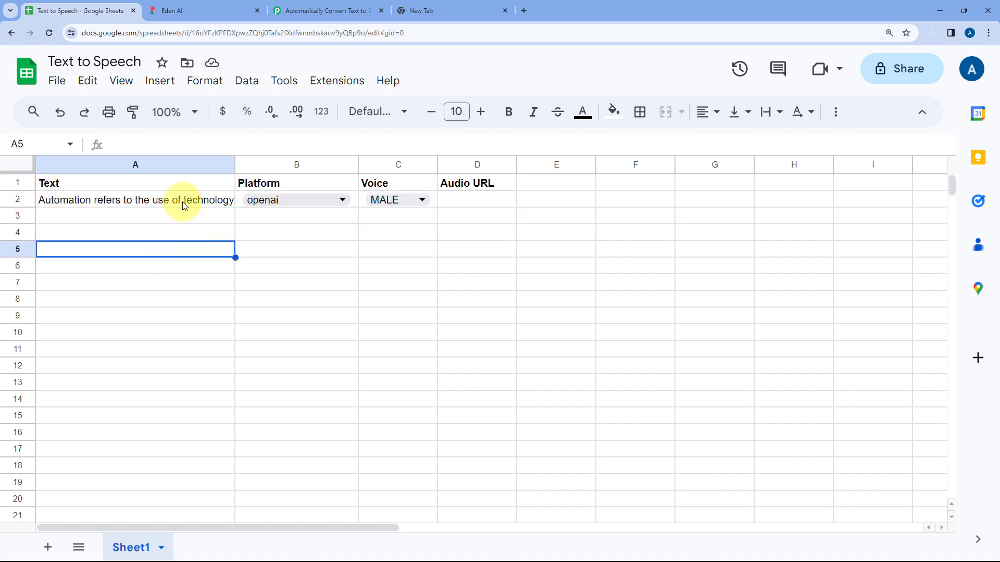
{"action": "left_click", "coordinate": [183, 203]}
{"action": "left_click", "coordinate": [328, 10]}
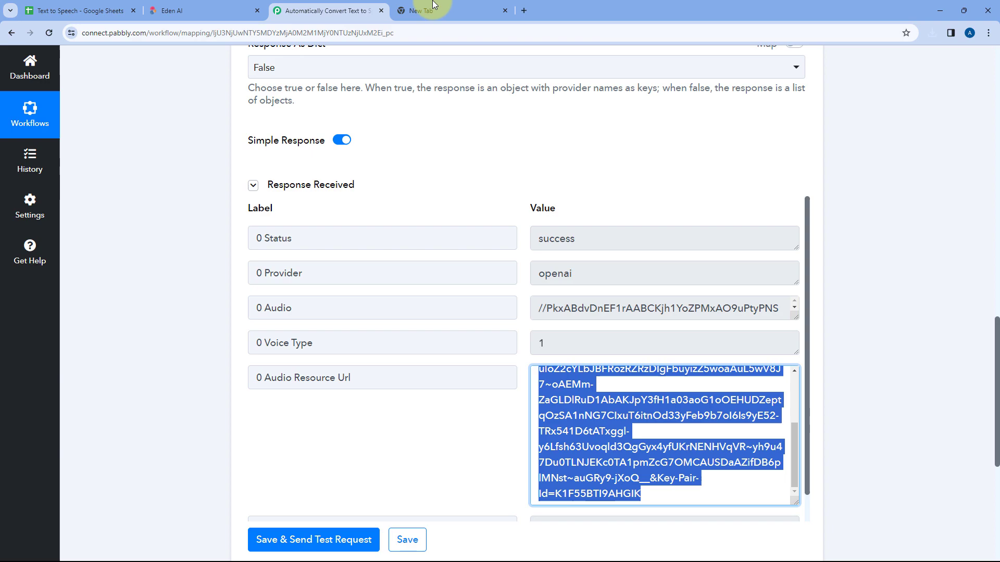
{"action": "left_click", "coordinate": [509, 11]}
{"action": "key", "text": "ctrl+v"}
{"action": "left_click", "coordinate": [504, 11]}
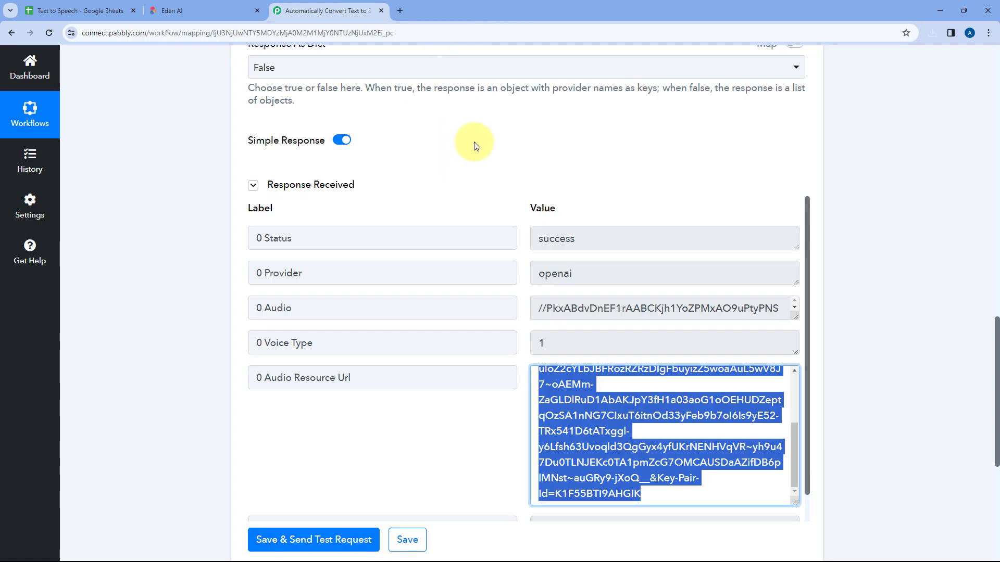
Review the Eden AI step's mapped fields and Audio Resource Url value, and check the target Audio URL cell D2 in the spreadsheet
{"action": "scroll", "coordinate": [478, 190], "scroll_direction": "up", "scroll_amount": 8}
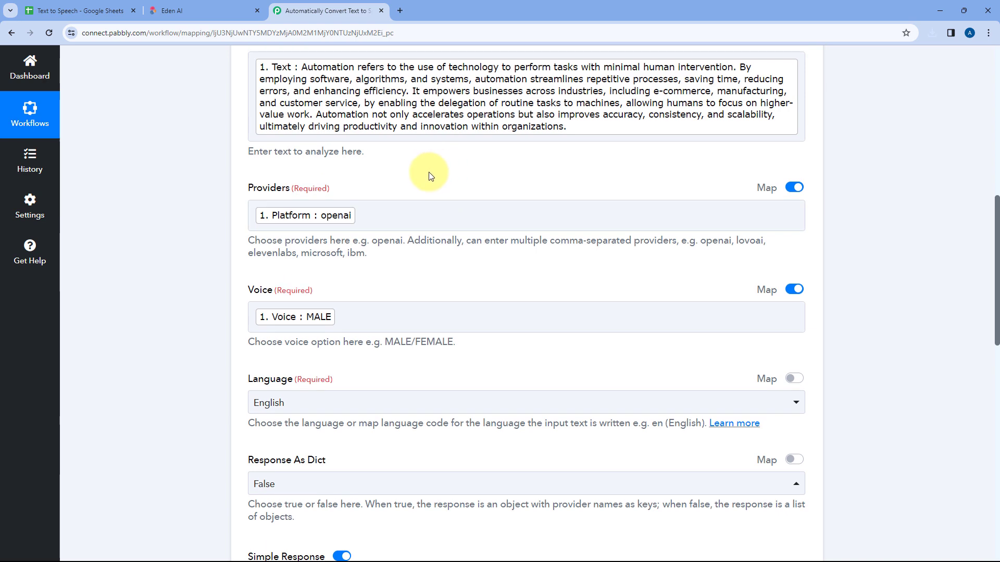
{"action": "scroll", "coordinate": [396, 269], "scroll_direction": "down", "scroll_amount": 9}
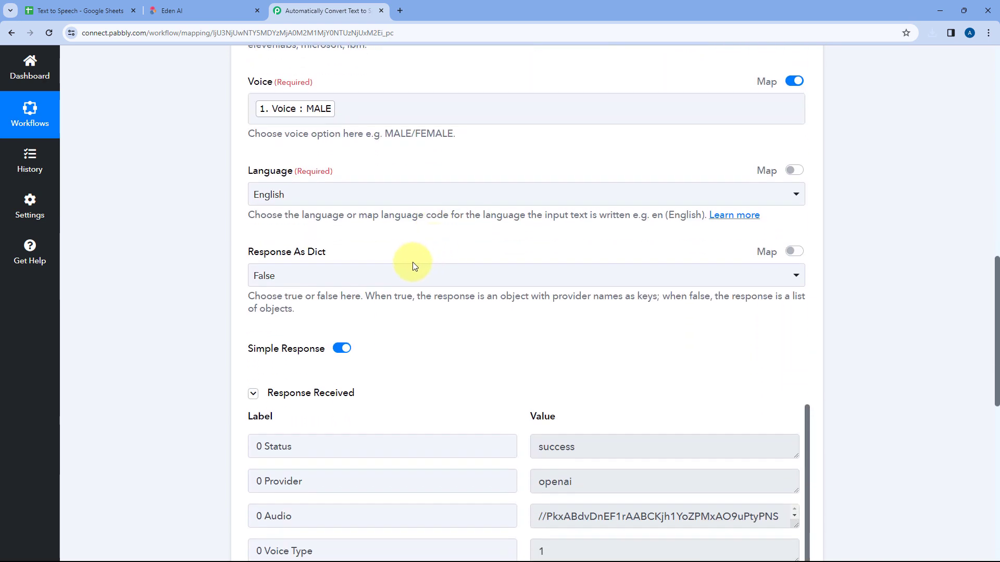
{"action": "scroll", "coordinate": [474, 243], "scroll_direction": "down", "scroll_amount": 1}
{"action": "scroll", "coordinate": [573, 318], "scroll_direction": "up", "scroll_amount": 3}
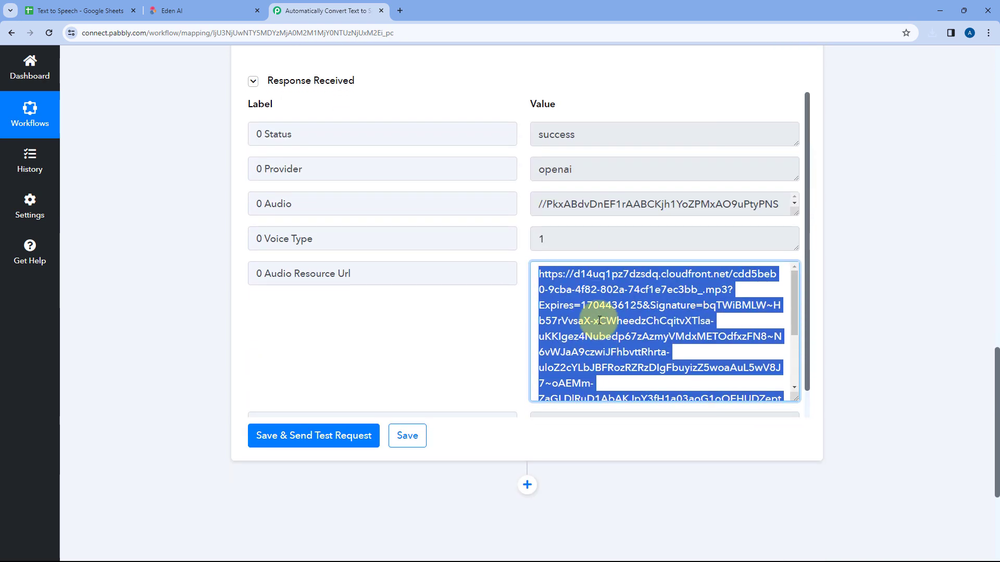
{"action": "left_click", "coordinate": [514, 297]}
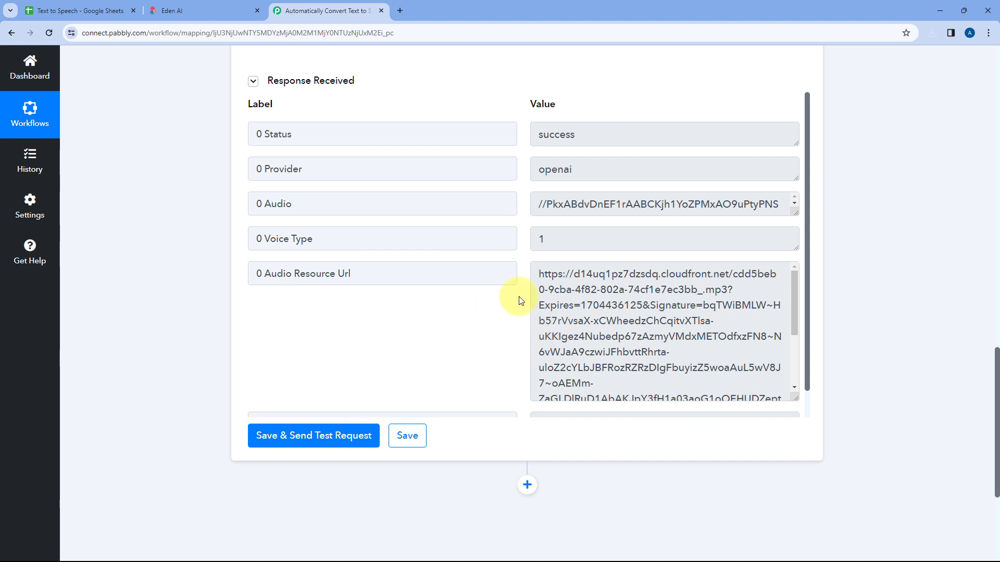
{"action": "left_click_drag", "start_coordinate": [538, 277], "coordinate": [692, 384]}
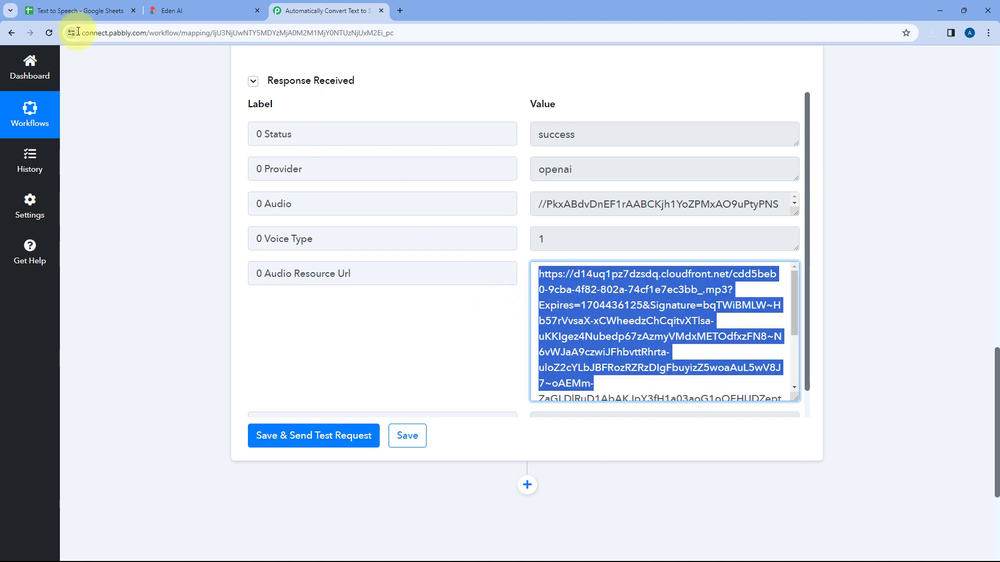
{"action": "left_click", "coordinate": [70, 9]}
{"action": "left_click", "coordinate": [461, 203]}
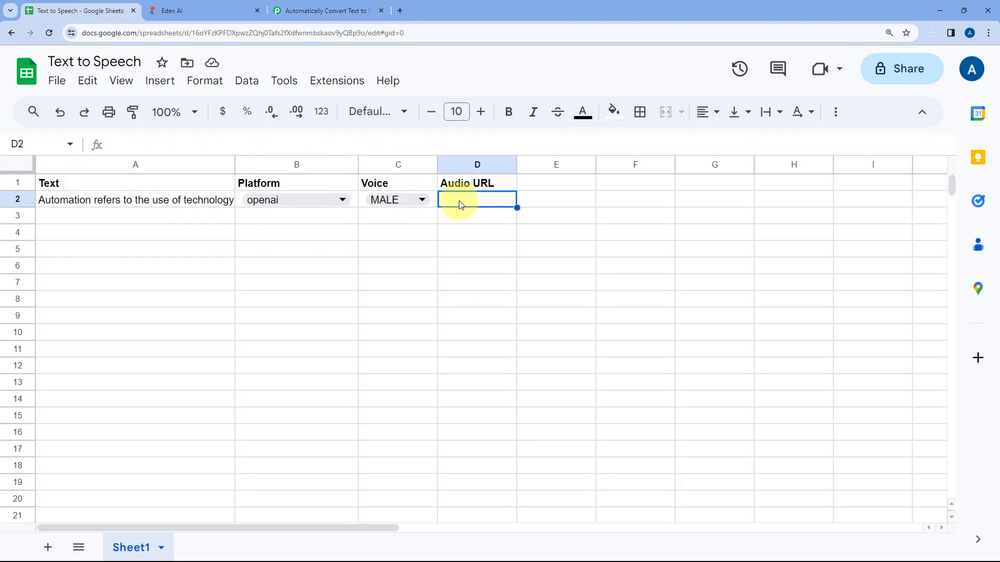
{"action": "left_click", "coordinate": [311, 10]}
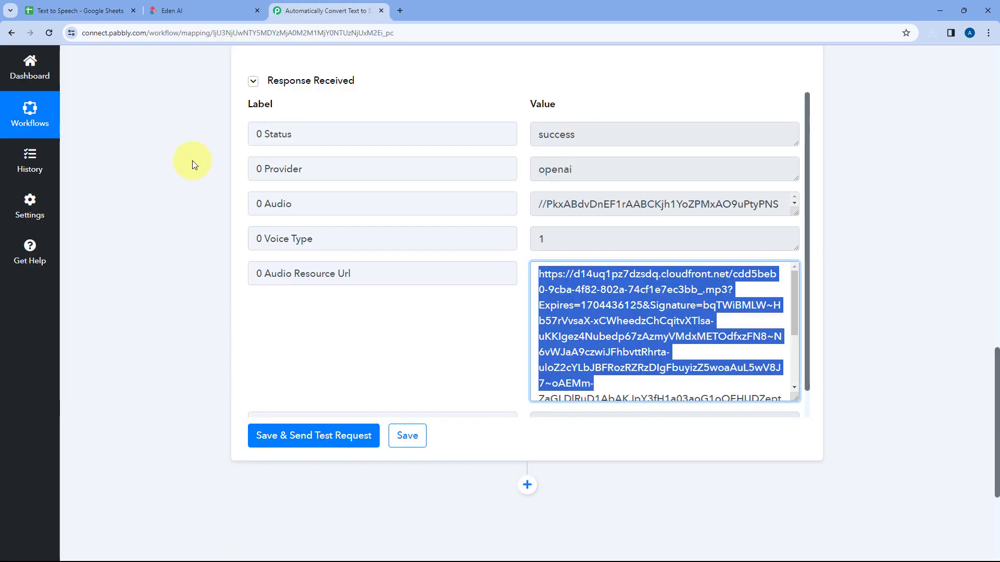
Add an action step after the Eden AI step and choose Google Sheets as its app
{"action": "scroll", "coordinate": [192, 160], "scroll_direction": "down", "scroll_amount": 4}
{"action": "left_click", "coordinate": [527, 268]}
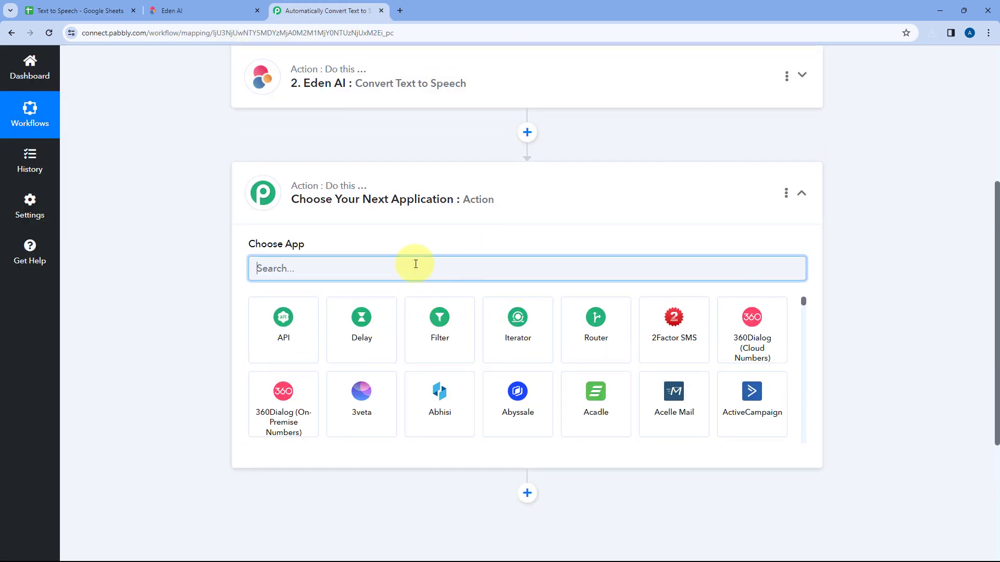
{"action": "type", "text": "Googl"}
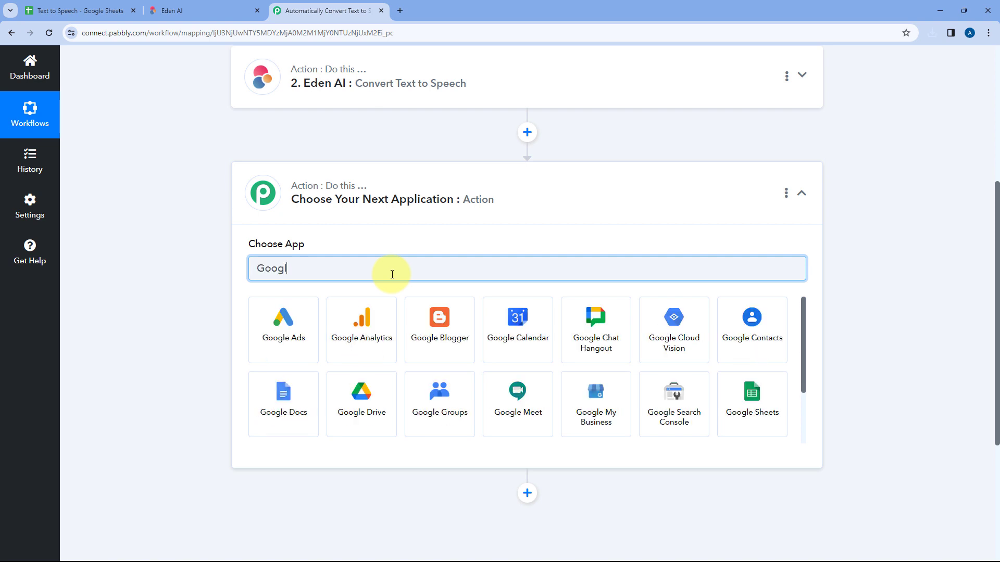
{"action": "type", "text": "e Sheets"}
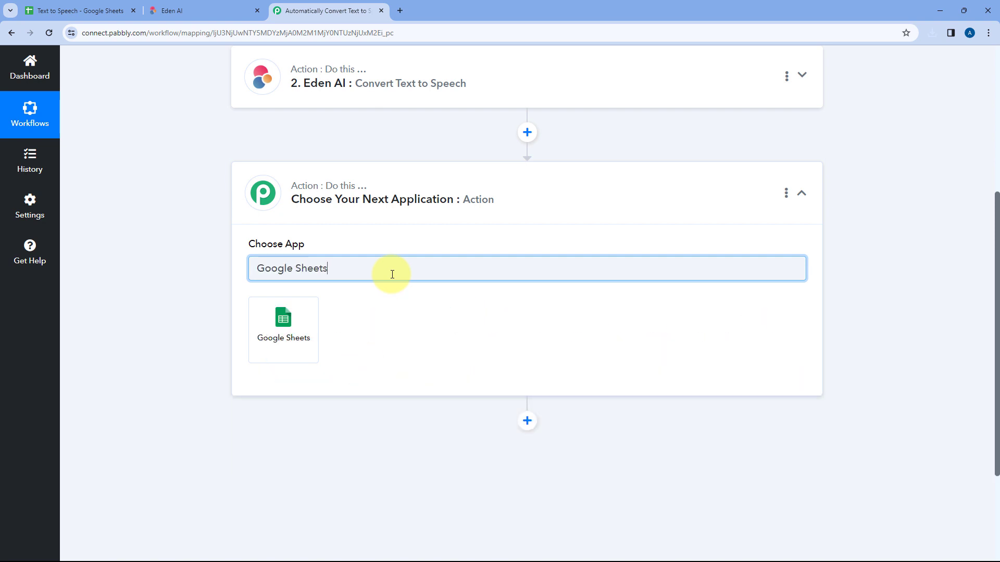
{"action": "left_click", "coordinate": [292, 318]}
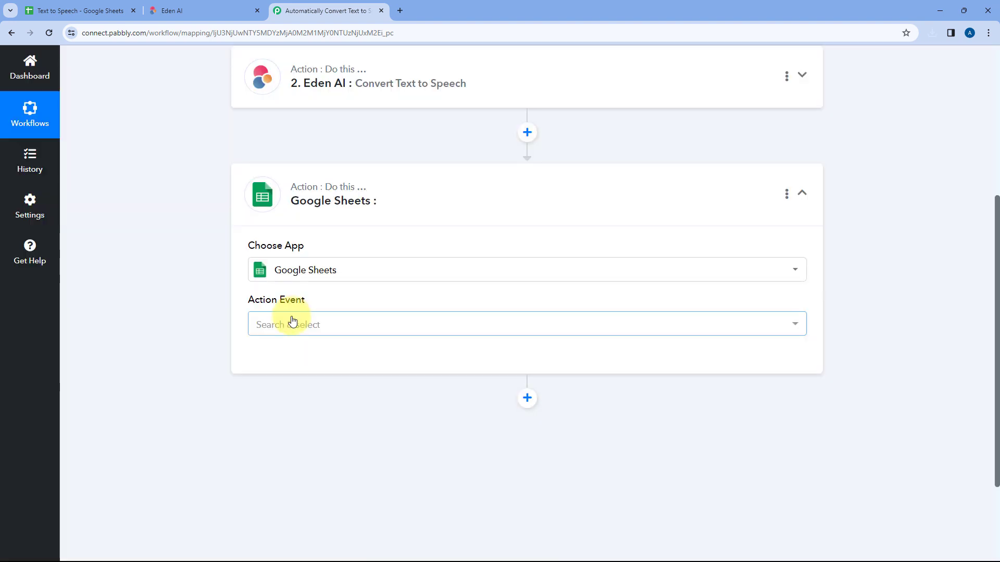
Set the Google Sheets action event to Update Cell Value, checking the Audio URL cell in the spreadsheet before choosing
{"action": "scroll", "coordinate": [236, 290], "scroll_direction": "down", "scroll_amount": 1}
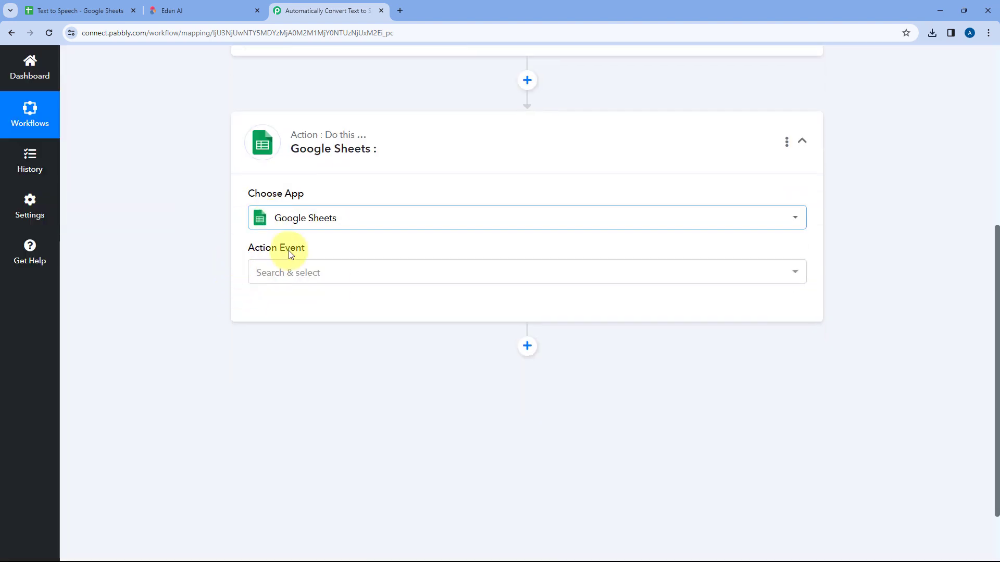
{"action": "left_click", "coordinate": [346, 272]}
{"action": "scroll", "coordinate": [205, 274], "scroll_direction": "down", "scroll_amount": 2}
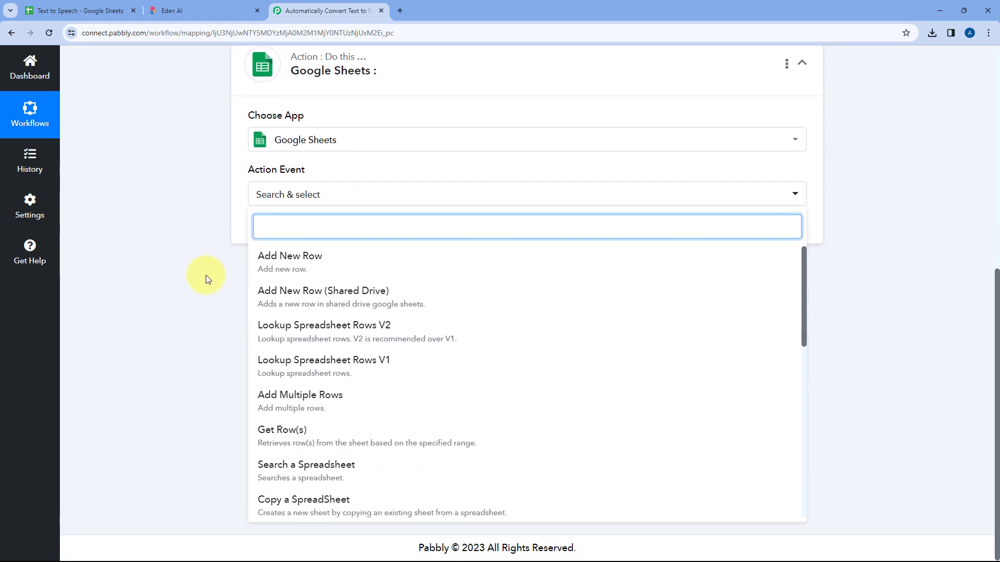
{"action": "scroll", "coordinate": [344, 326], "scroll_direction": "down", "scroll_amount": 4}
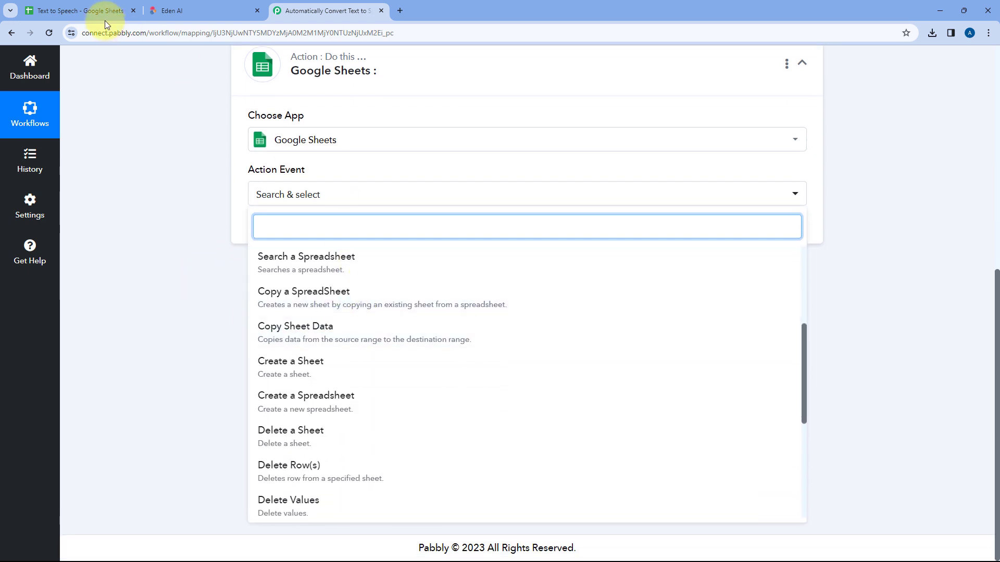
{"action": "left_click", "coordinate": [76, 6]}
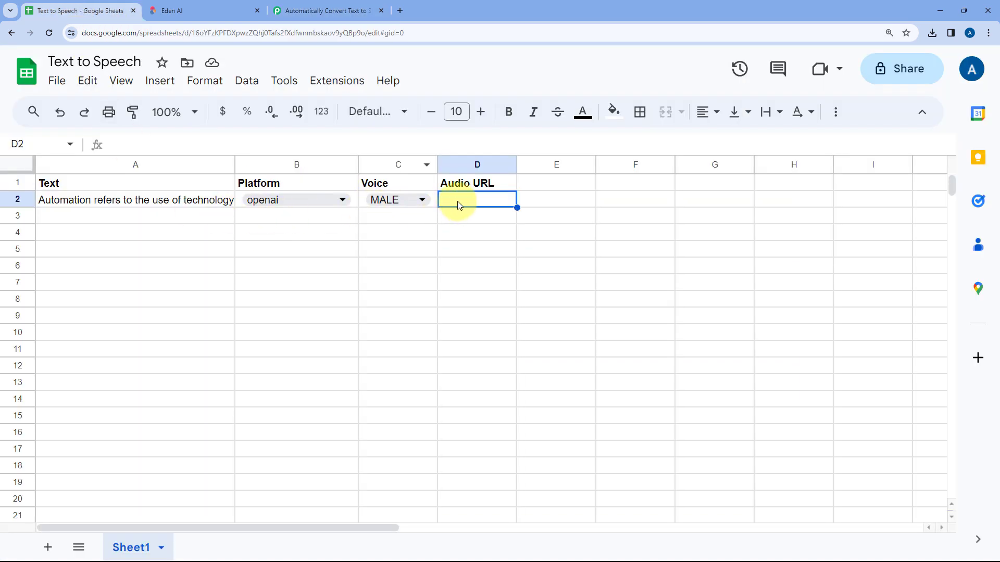
{"action": "left_click", "coordinate": [318, 10]}
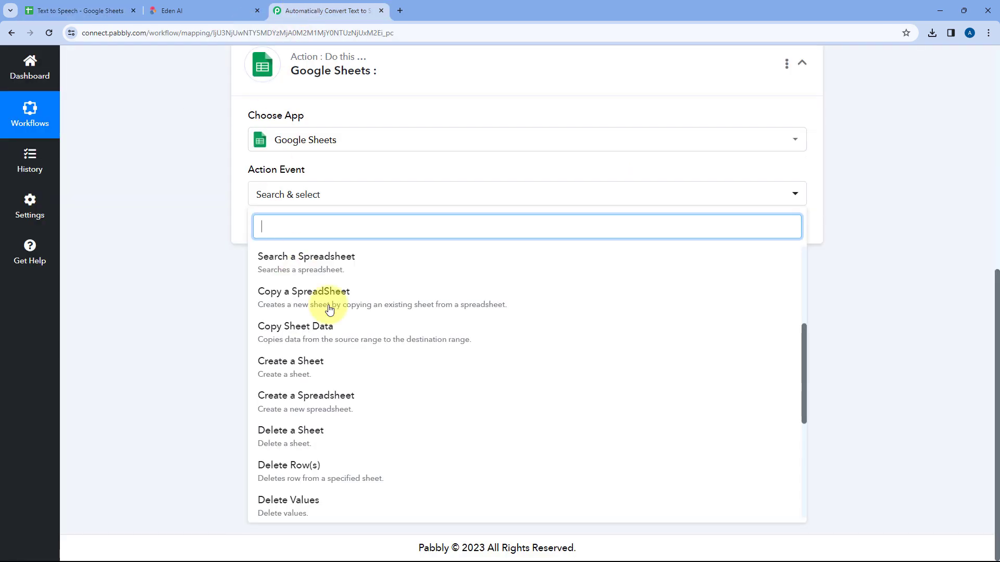
{"action": "scroll", "coordinate": [367, 299], "scroll_direction": "down", "scroll_amount": 5}
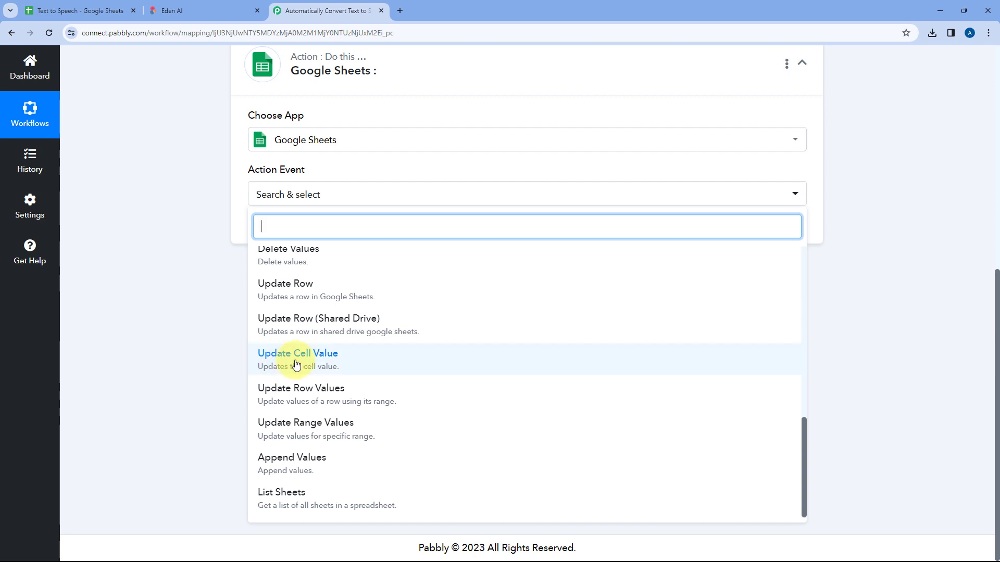
{"action": "left_click", "coordinate": [297, 359]}
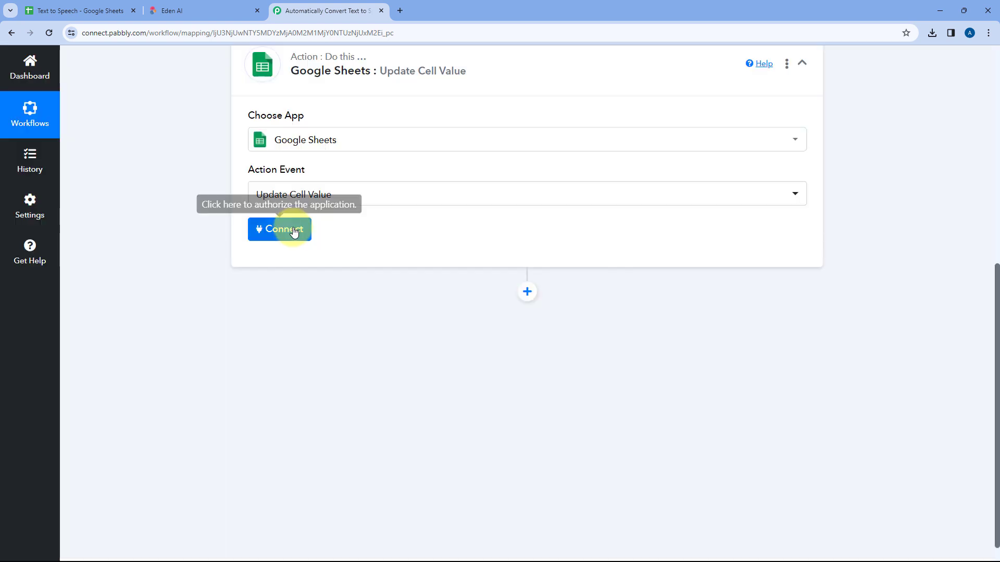
Connect the action through a new Google Sheets connection, signing in with the Google account and granting Pabbly Connect Sheets access
{"action": "left_click", "coordinate": [289, 229]}
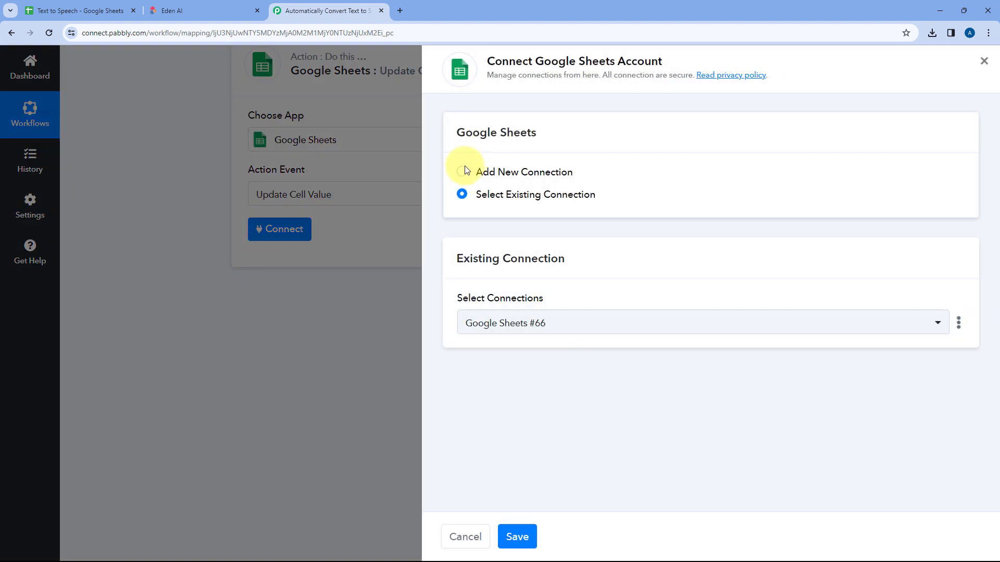
{"action": "left_click", "coordinate": [462, 171]}
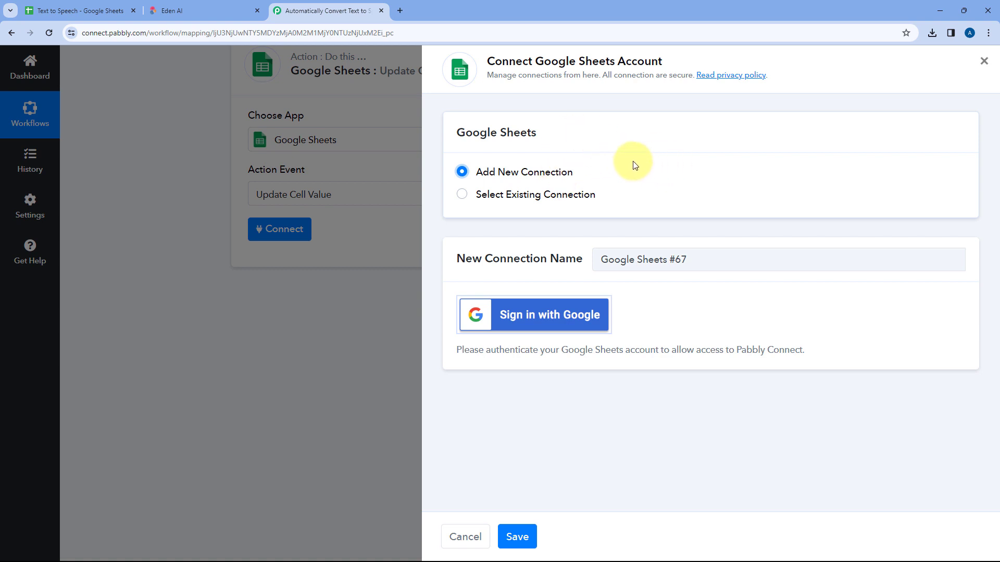
{"action": "left_click", "coordinate": [539, 318]}
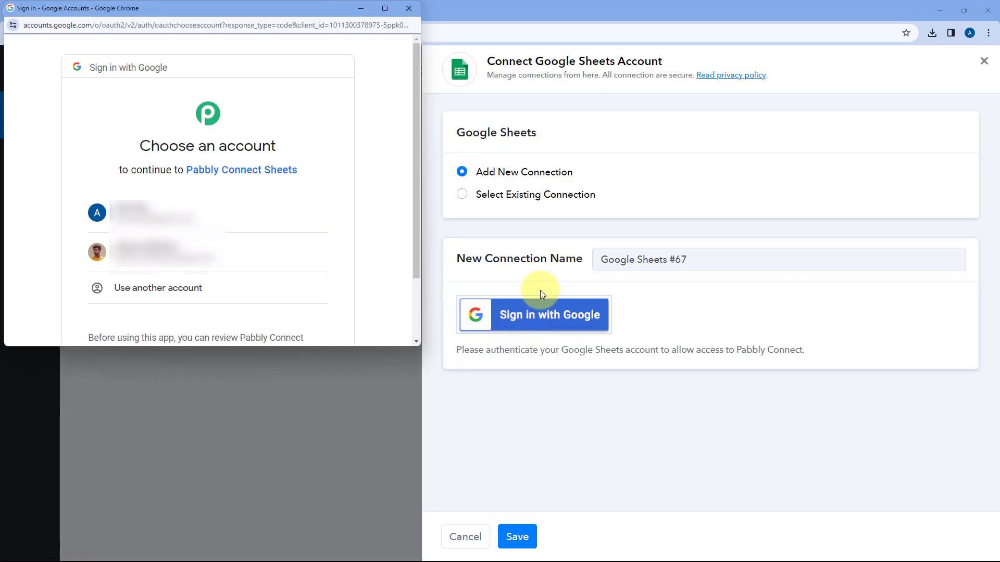
{"action": "left_click", "coordinate": [203, 202]}
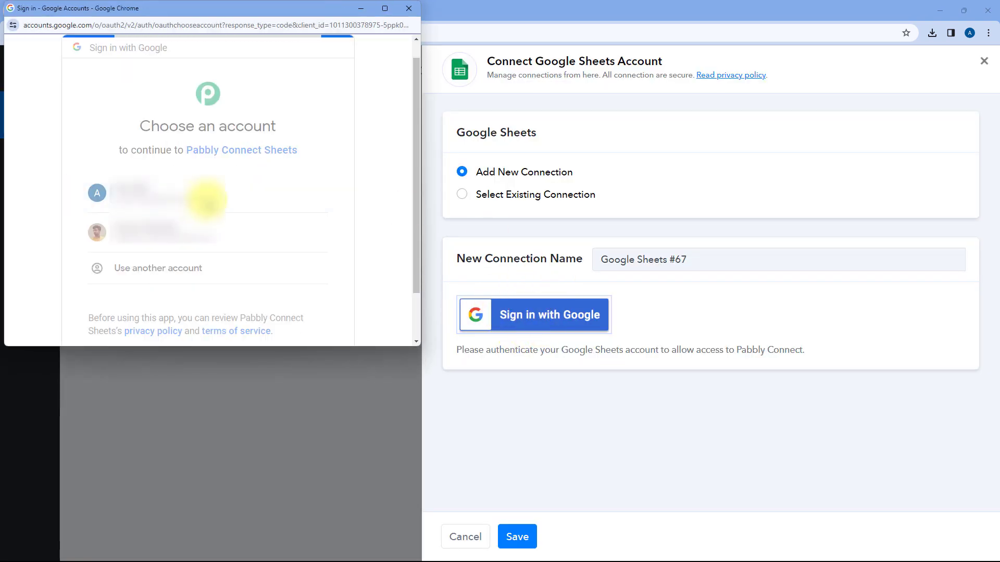
{"action": "scroll", "coordinate": [261, 196], "scroll_direction": "down", "scroll_amount": 4}
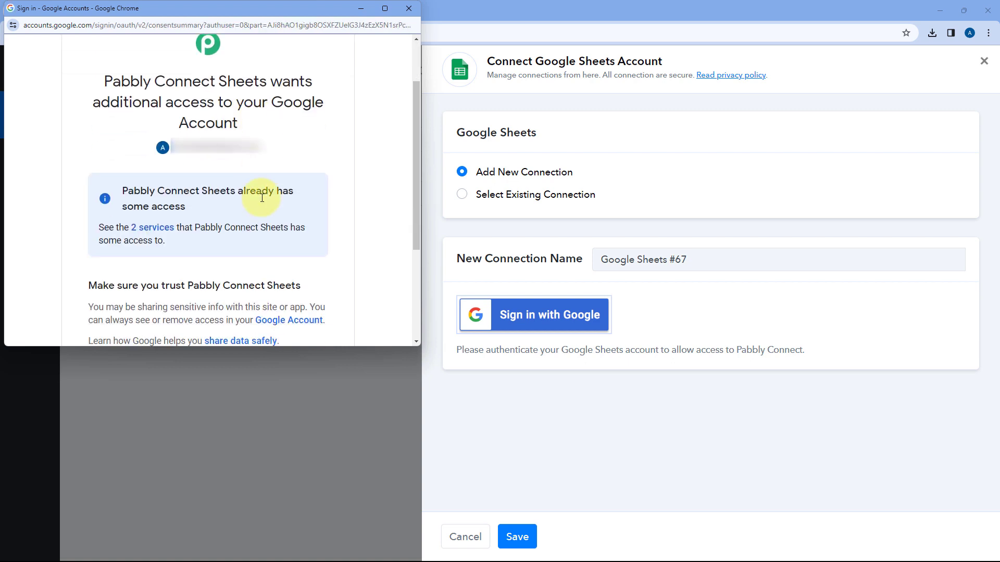
{"action": "left_click", "coordinate": [262, 258]}
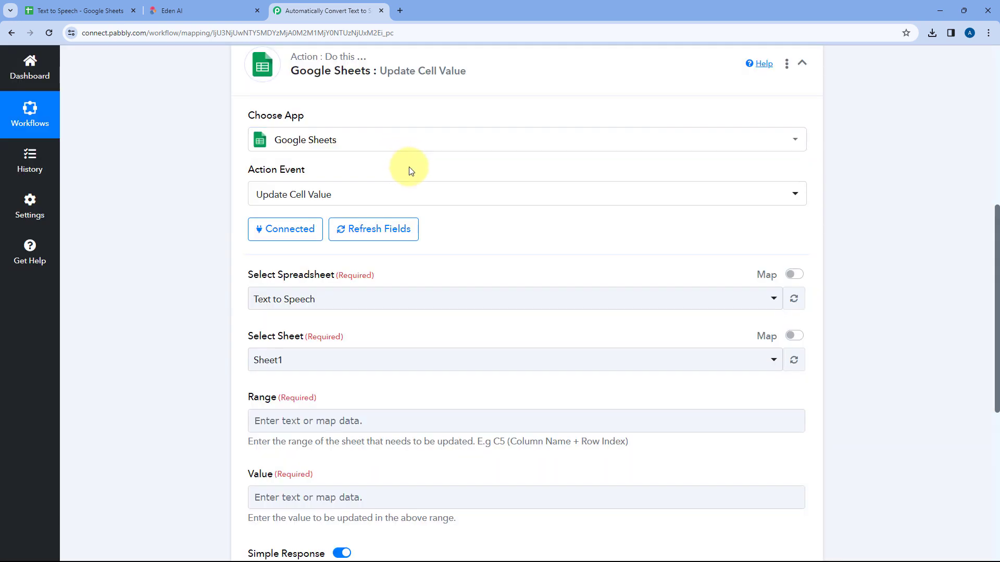
Select the Text to Speech spreadsheet for the Update Cell Value action, checking its name against the open Google Sheets file
{"action": "scroll", "coordinate": [410, 170], "scroll_direction": "down", "scroll_amount": 2}
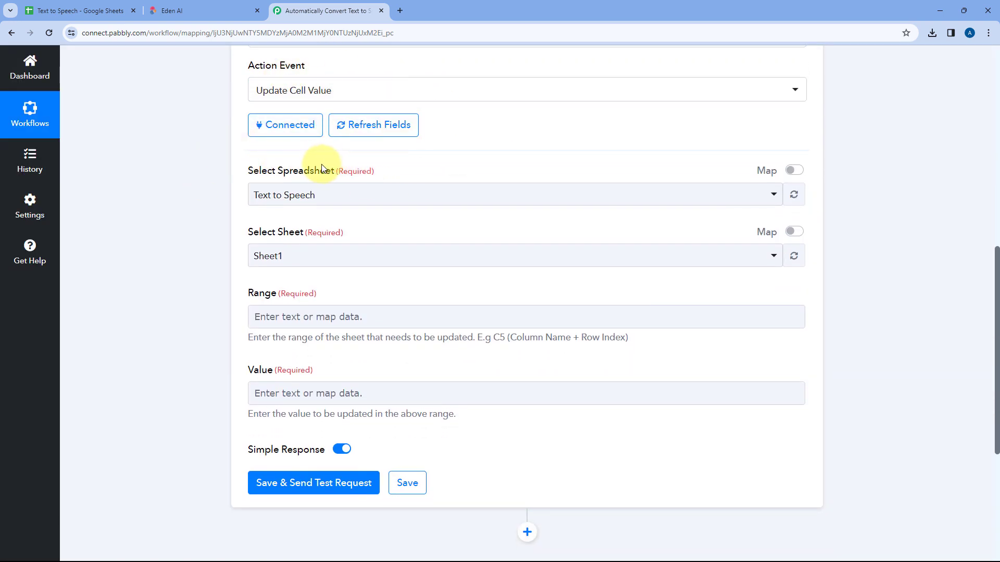
{"action": "left_click", "coordinate": [396, 195]}
{"action": "scroll", "coordinate": [206, 207], "scroll_direction": "down", "scroll_amount": 3}
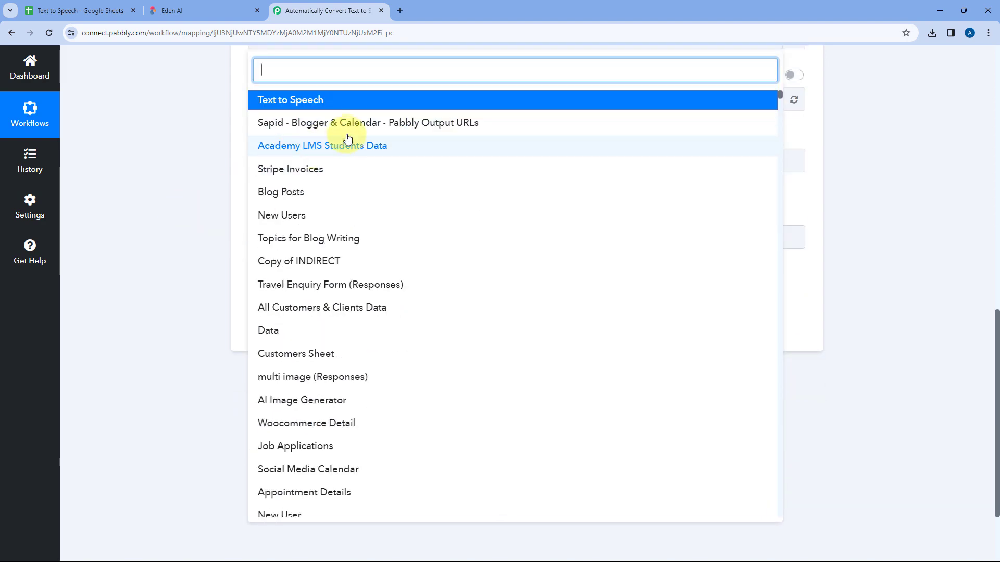
{"action": "scroll", "coordinate": [318, 146], "scroll_direction": "down", "scroll_amount": 5}
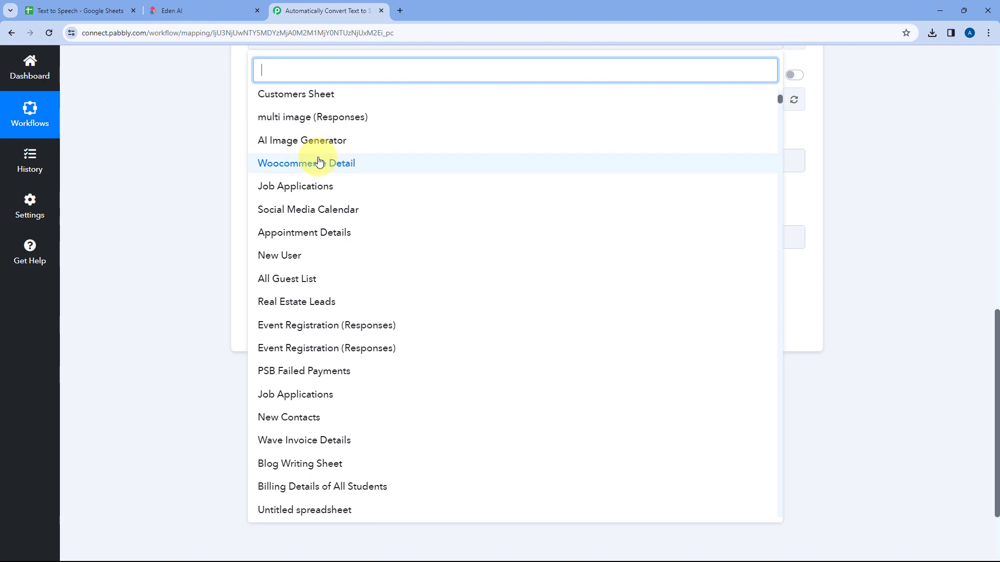
{"action": "scroll", "coordinate": [319, 162], "scroll_direction": "up", "scroll_amount": 5}
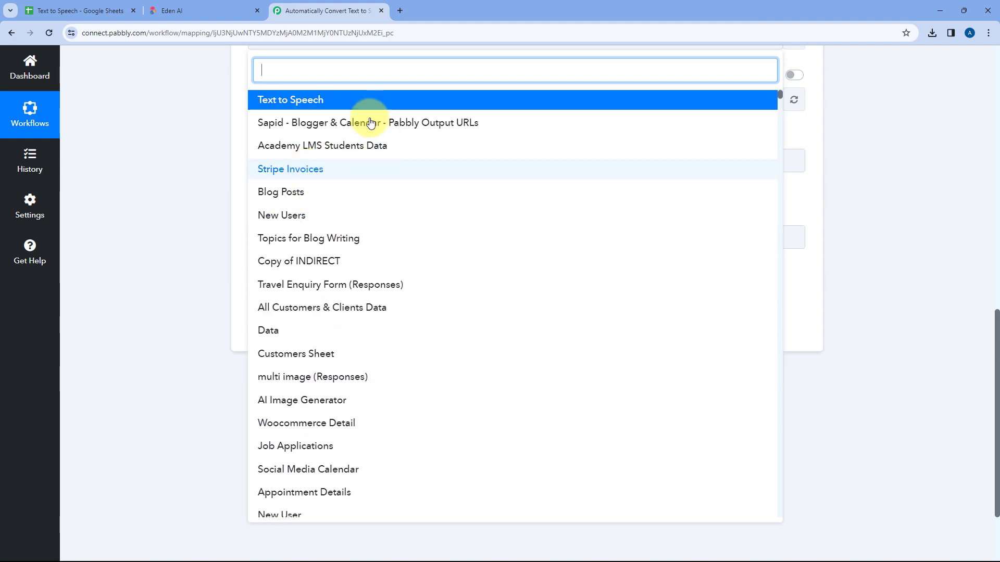
{"action": "scroll", "coordinate": [232, 134], "scroll_direction": "up", "scroll_amount": 2}
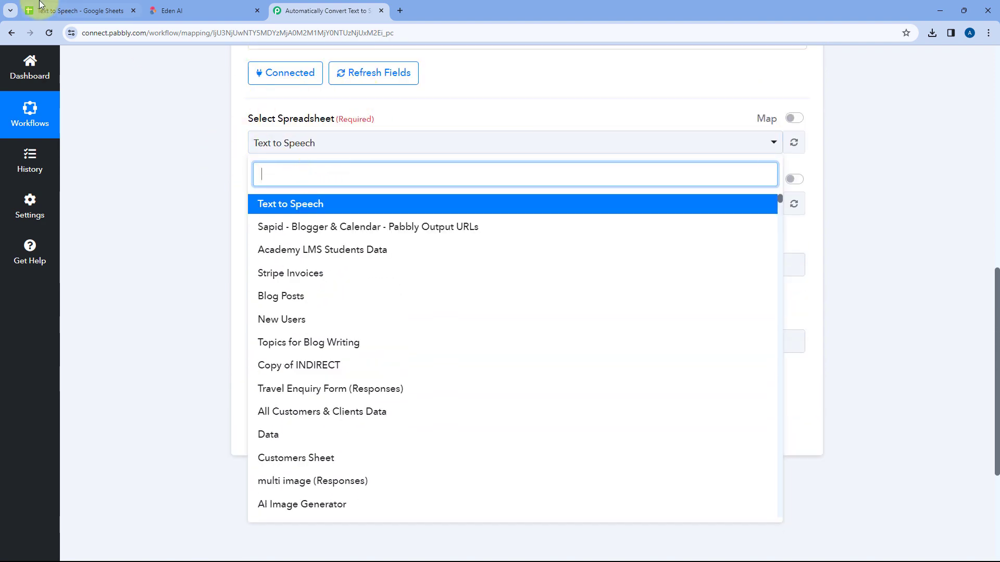
{"action": "left_click", "coordinate": [40, 7]}
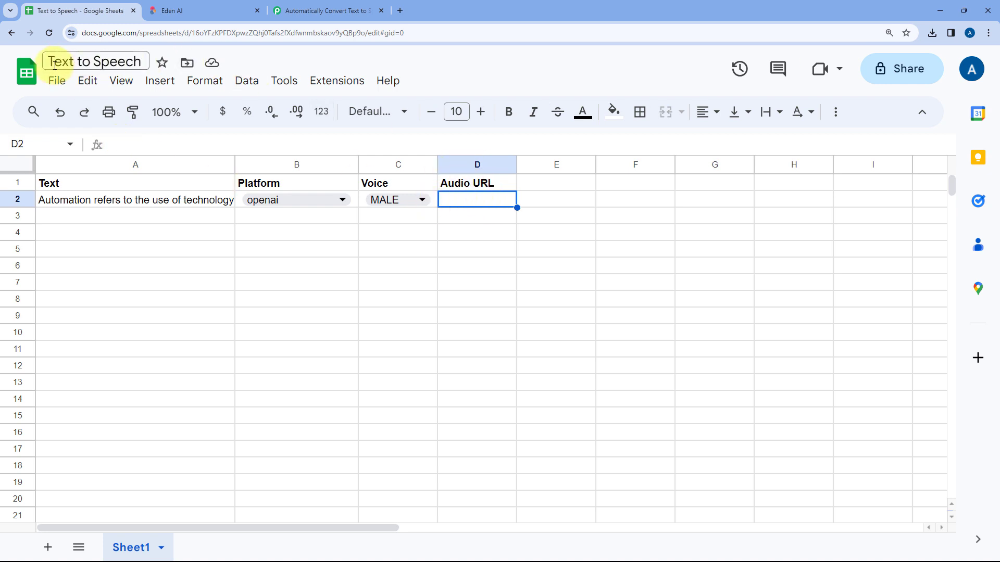
{"action": "left_click", "coordinate": [298, 13]}
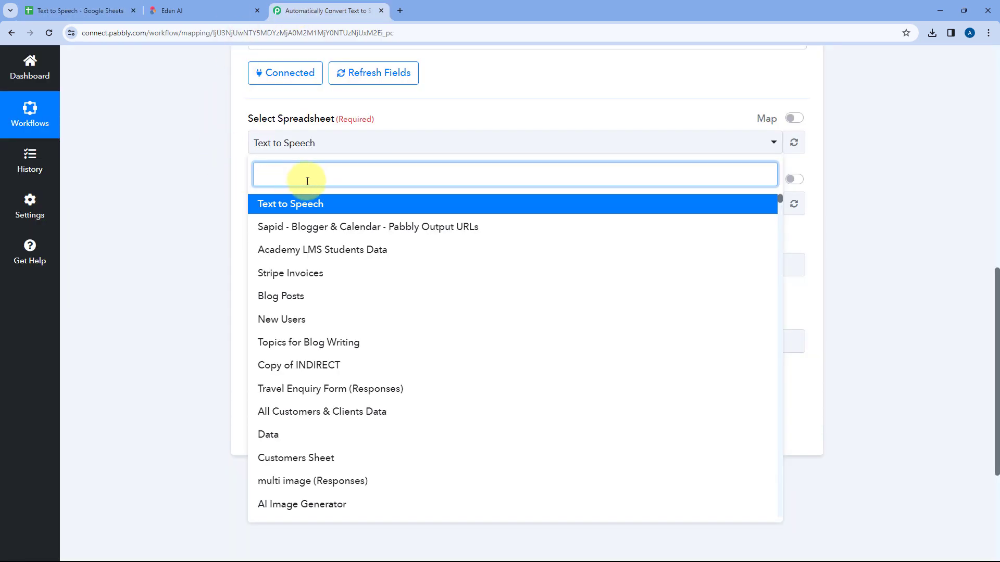
{"action": "left_click", "coordinate": [309, 203]}
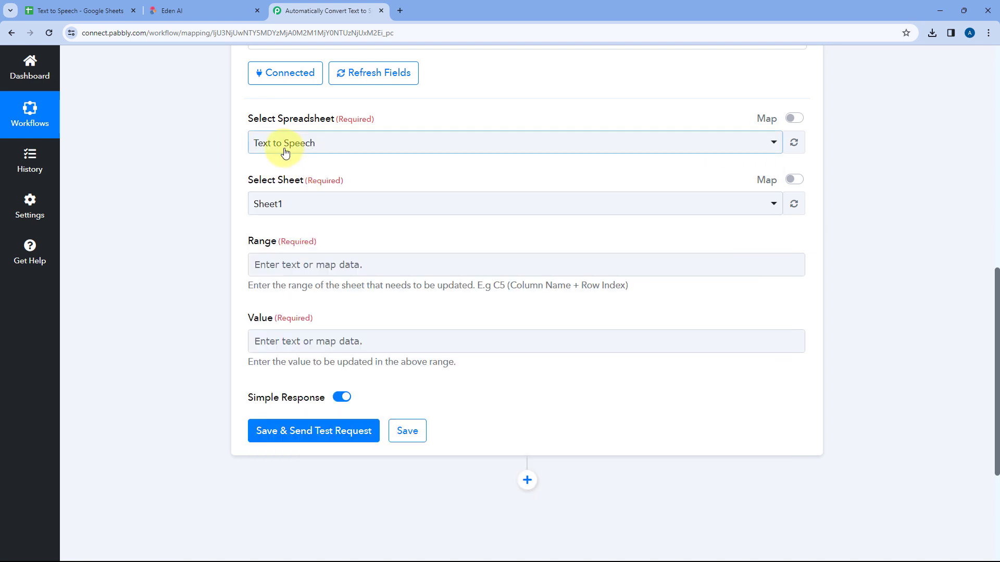
Select Sheet1 as the sheet for the Update Cell Value action, checking the sheet name against the open Google Sheets file
{"action": "left_click", "coordinate": [338, 163]}
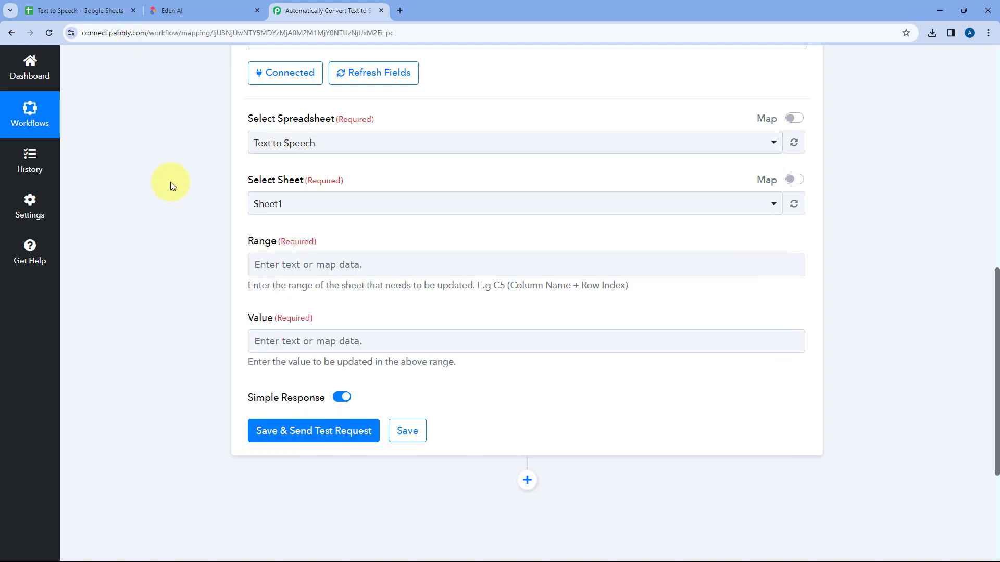
{"action": "left_click", "coordinate": [86, 10]}
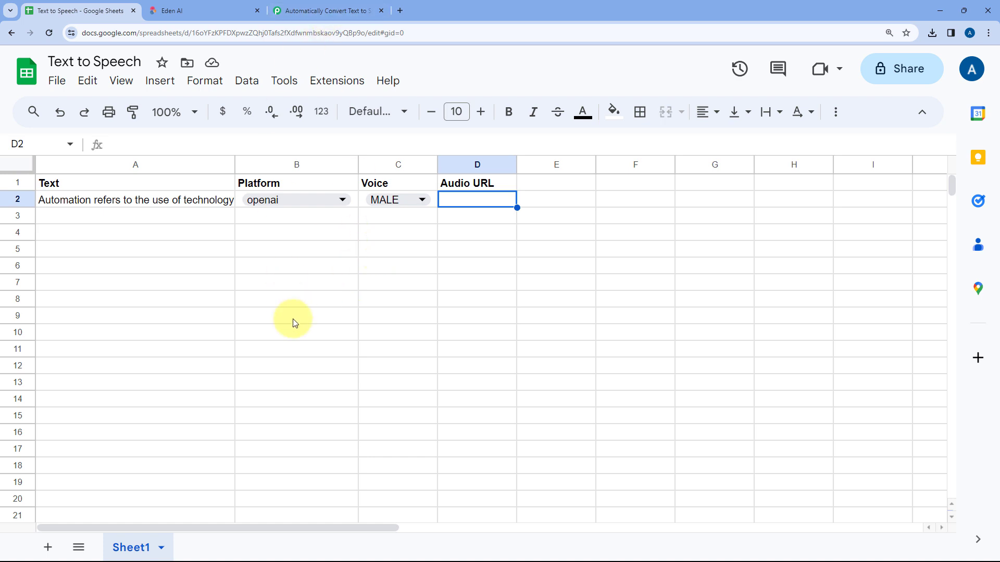
{"action": "left_click", "coordinate": [307, 11]}
{"action": "left_click", "coordinate": [303, 205]}
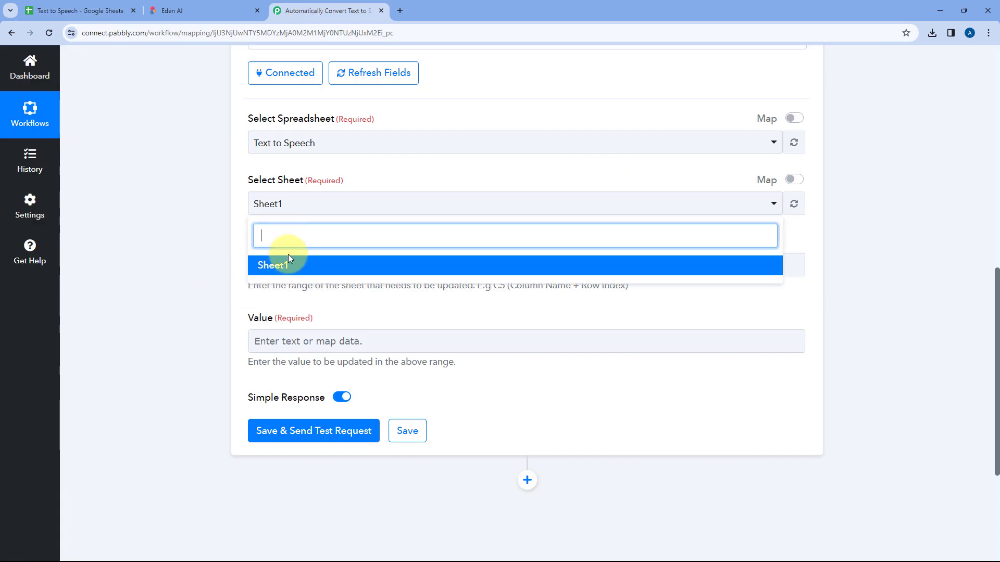
{"action": "left_click", "coordinate": [287, 260]}
{"action": "left_click", "coordinate": [241, 210]}
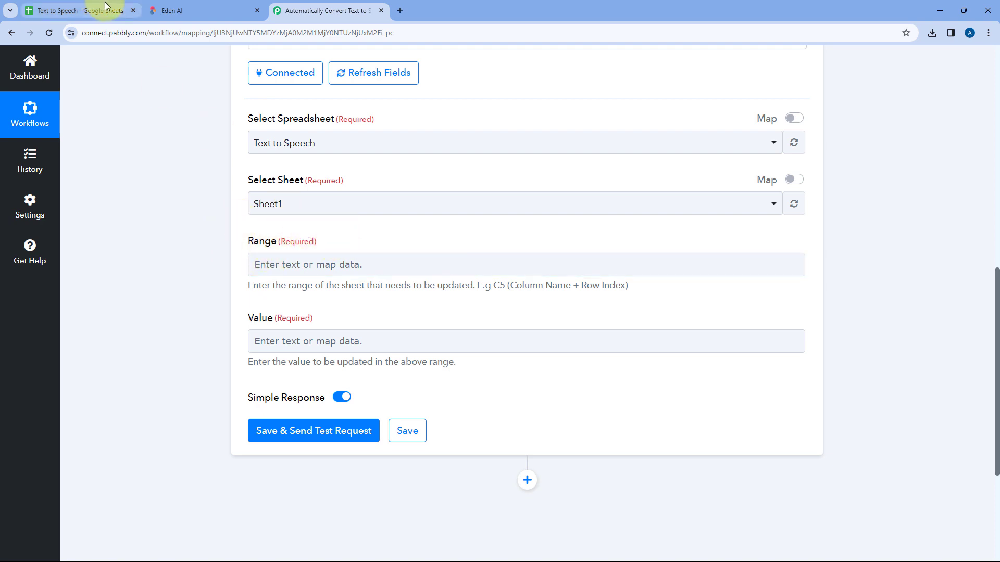
Enter D as the column part of the action's Range, checking the Audio URL column's letter in the spreadsheet
{"action": "scroll", "coordinate": [182, 220], "scroll_direction": "up", "scroll_amount": 1}
{"action": "scroll", "coordinate": [197, 232], "scroll_direction": "up", "scroll_amount": 1}
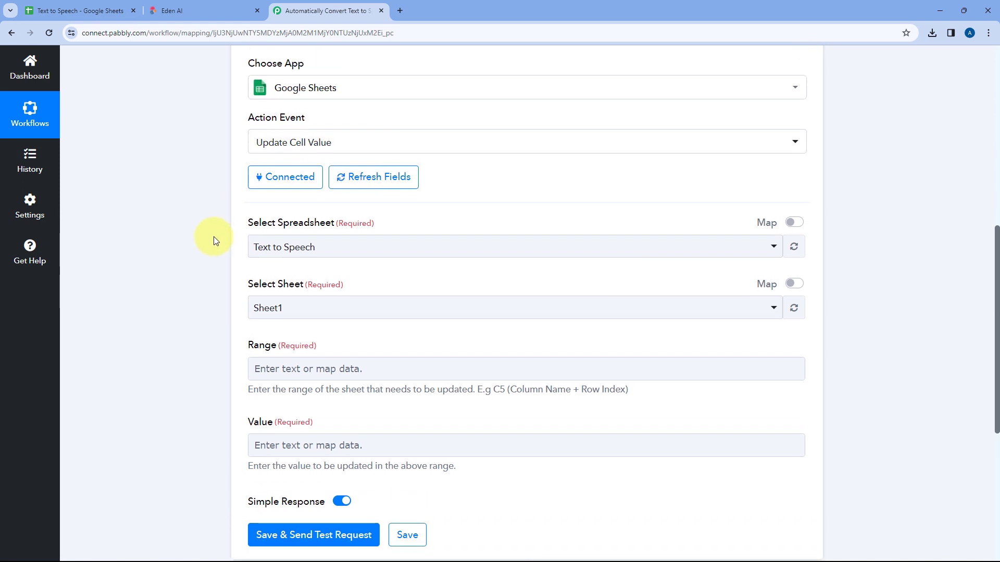
{"action": "left_click", "coordinate": [96, 5]}
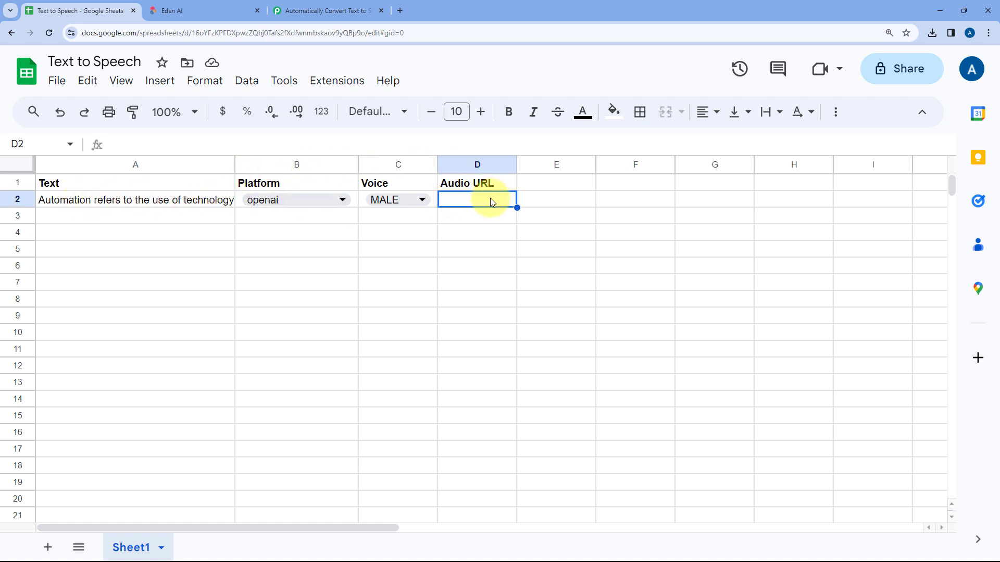
{"action": "left_click", "coordinate": [339, 7]}
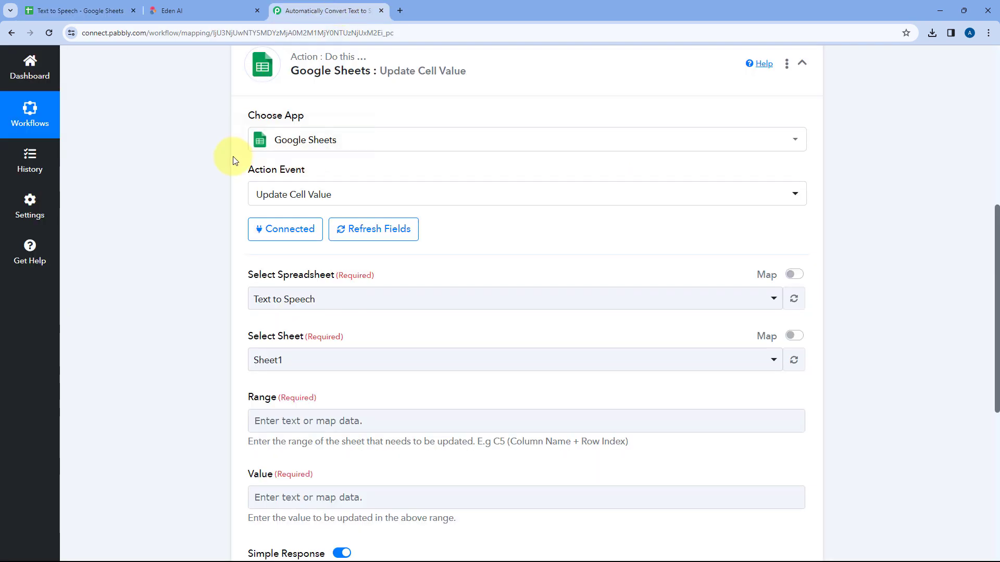
{"action": "scroll", "coordinate": [229, 158], "scroll_direction": "down", "scroll_amount": 4}
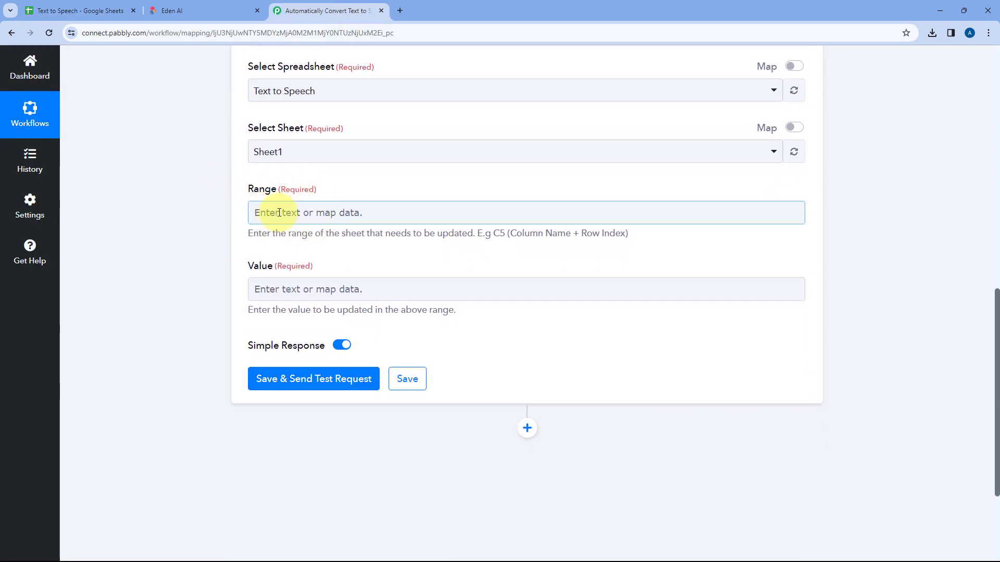
{"action": "left_click", "coordinate": [83, 11]}
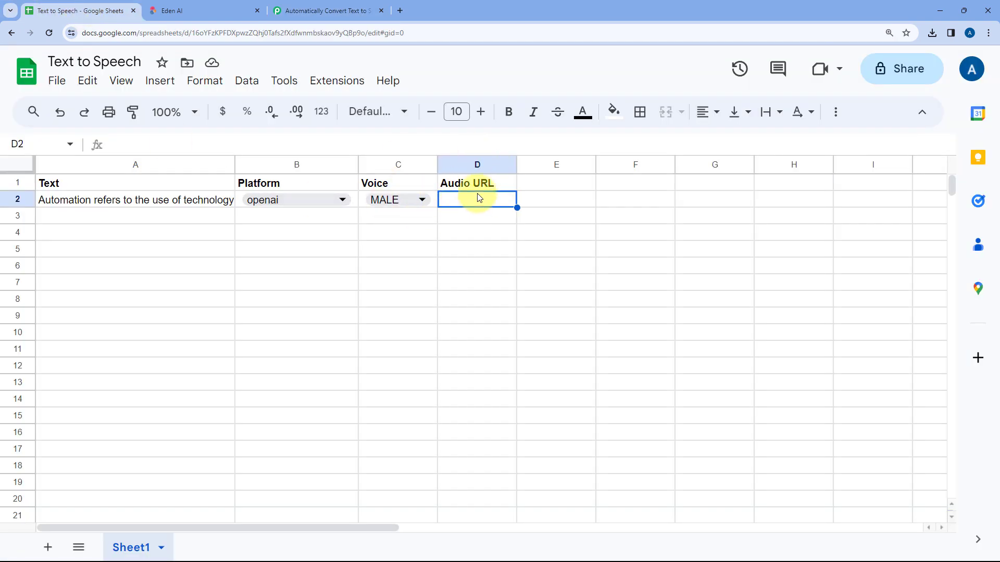
{"action": "left_click", "coordinate": [343, 11]}
{"action": "left_click", "coordinate": [305, 212]}
{"action": "type", "text": "D"}
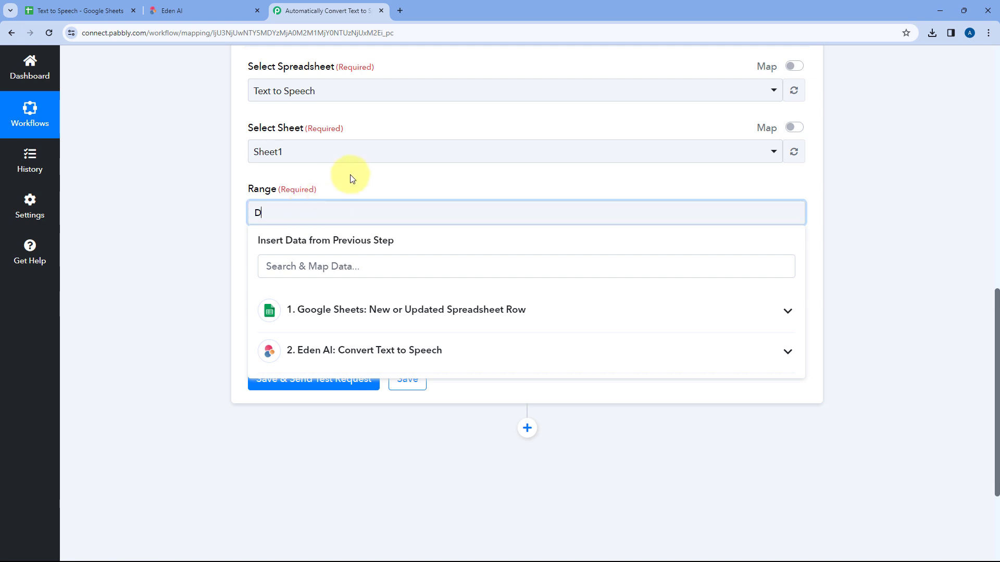
{"action": "left_click", "coordinate": [346, 177]}
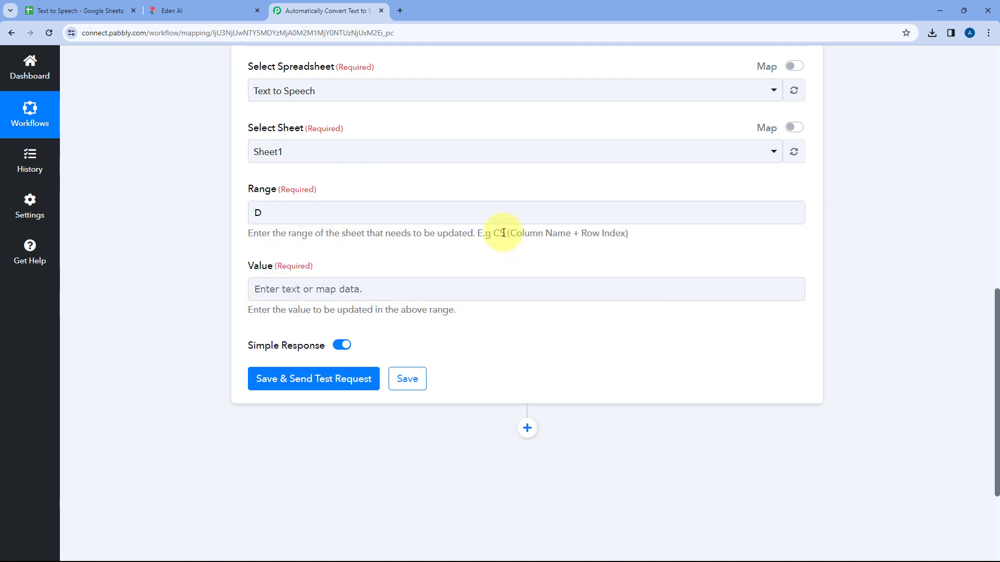
Examine the RowIndex value in the Google Sheets trigger response and compare it with the Audio URL cell's row in the spreadsheet
{"action": "left_click", "coordinate": [42, 10]}
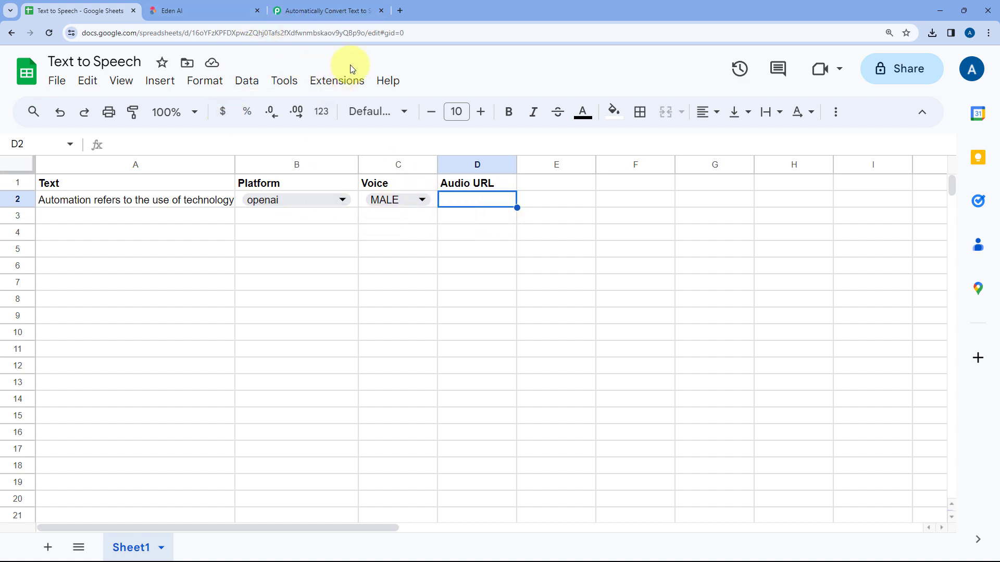
{"action": "left_click", "coordinate": [329, 11]}
{"action": "scroll", "coordinate": [211, 204], "scroll_direction": "up", "scroll_amount": 10}
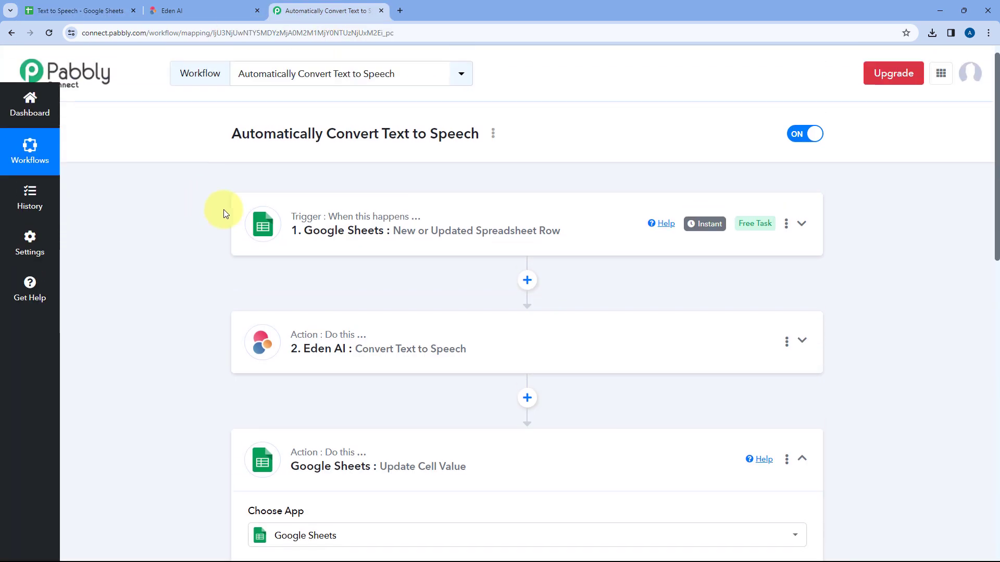
{"action": "left_click", "coordinate": [311, 229]}
{"action": "scroll", "coordinate": [214, 252], "scroll_direction": "down", "scroll_amount": 15}
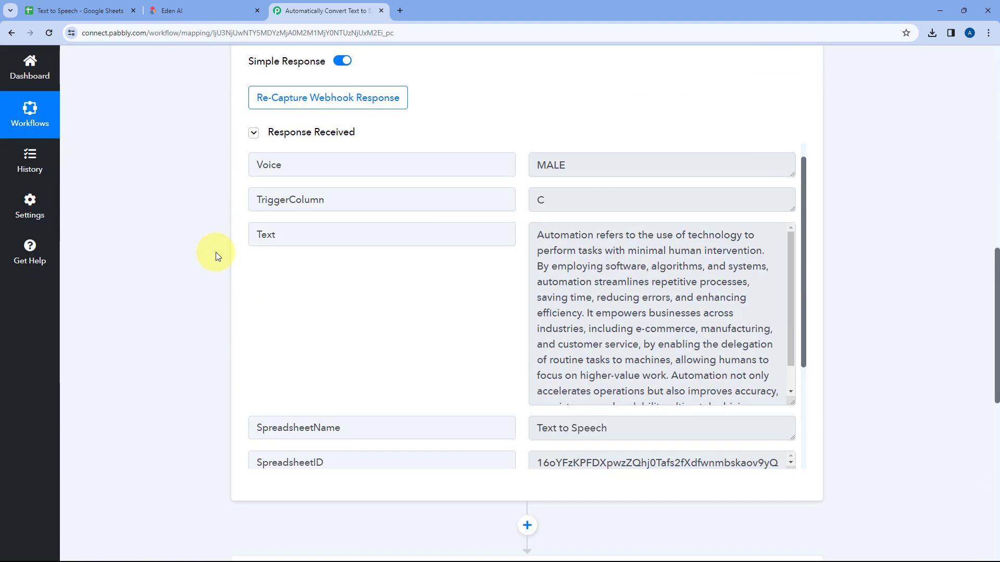
{"action": "scroll", "coordinate": [413, 161], "scroll_direction": "down", "scroll_amount": 3}
{"action": "scroll", "coordinate": [178, 167], "scroll_direction": "up", "scroll_amount": 1}
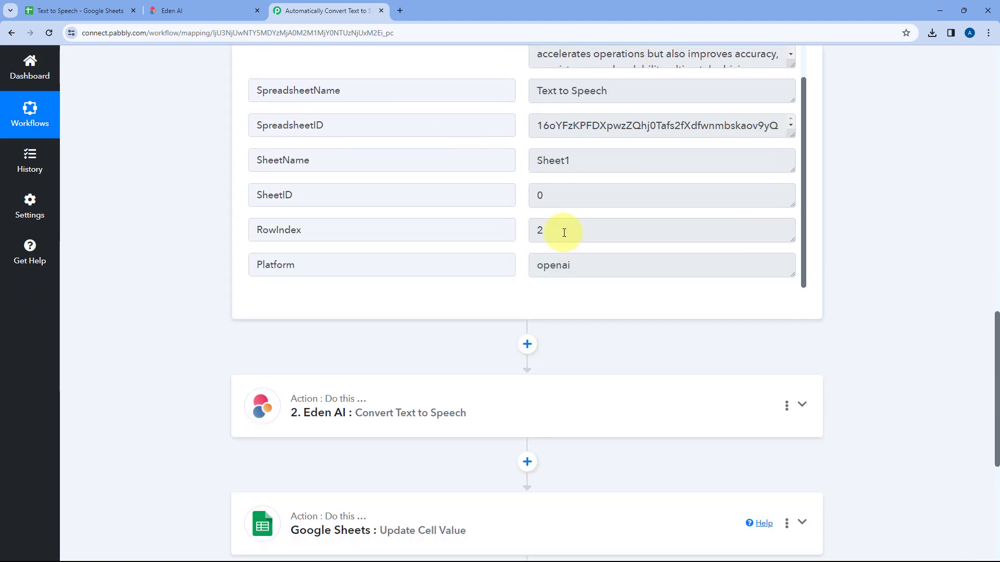
{"action": "left_click_drag", "start_coordinate": [562, 228], "coordinate": [519, 234]}
{"action": "left_click", "coordinate": [519, 235]}
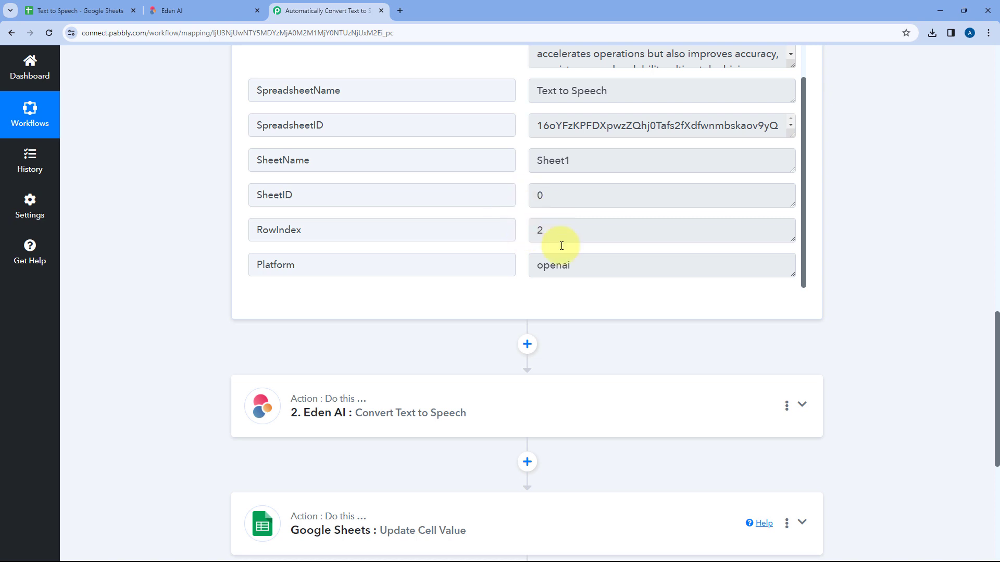
{"action": "left_click", "coordinate": [89, 10]}
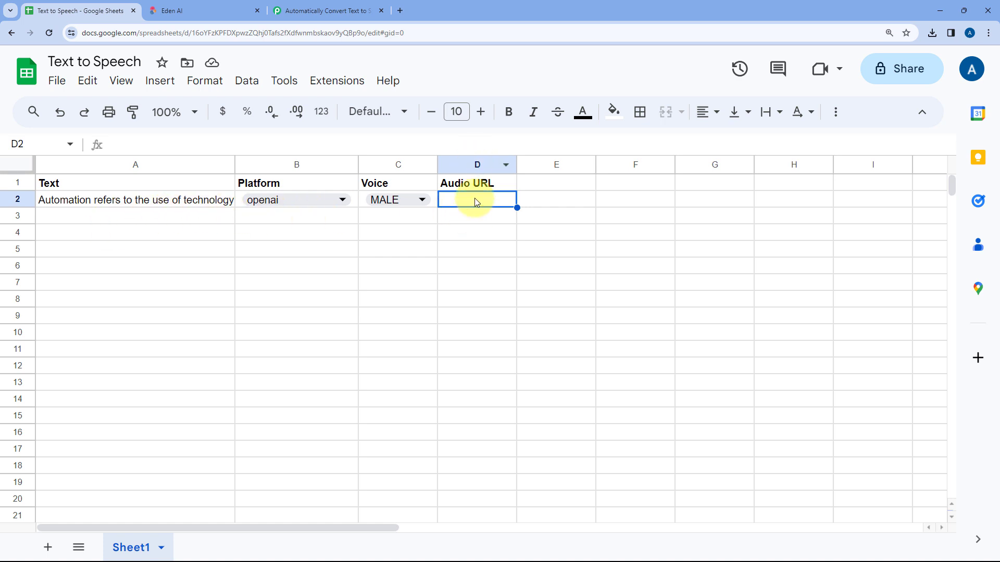
{"action": "left_click", "coordinate": [352, 6]}
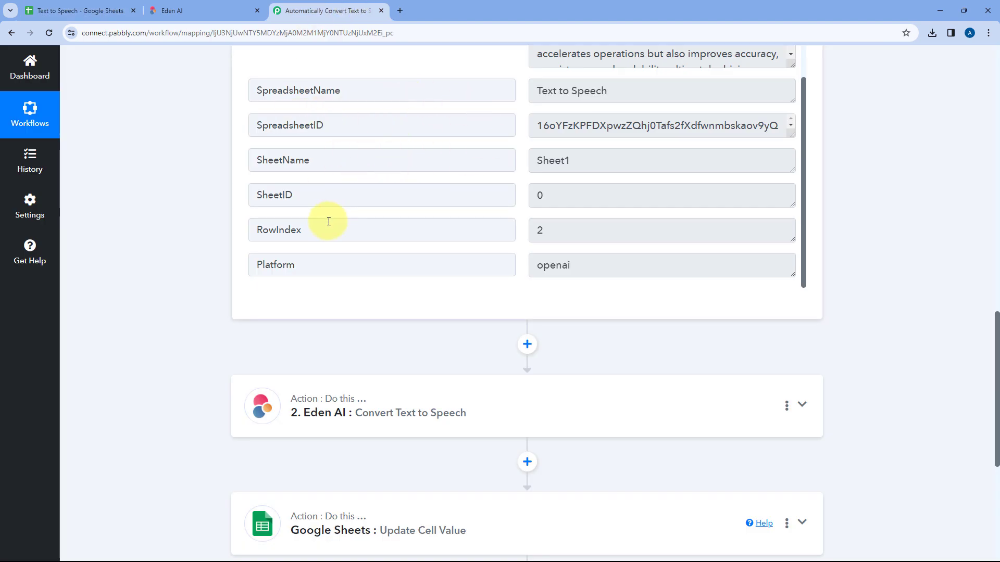
{"action": "left_click_drag", "start_coordinate": [309, 230], "coordinate": [246, 230]}
{"action": "left_click_drag", "start_coordinate": [575, 229], "coordinate": [522, 233]}
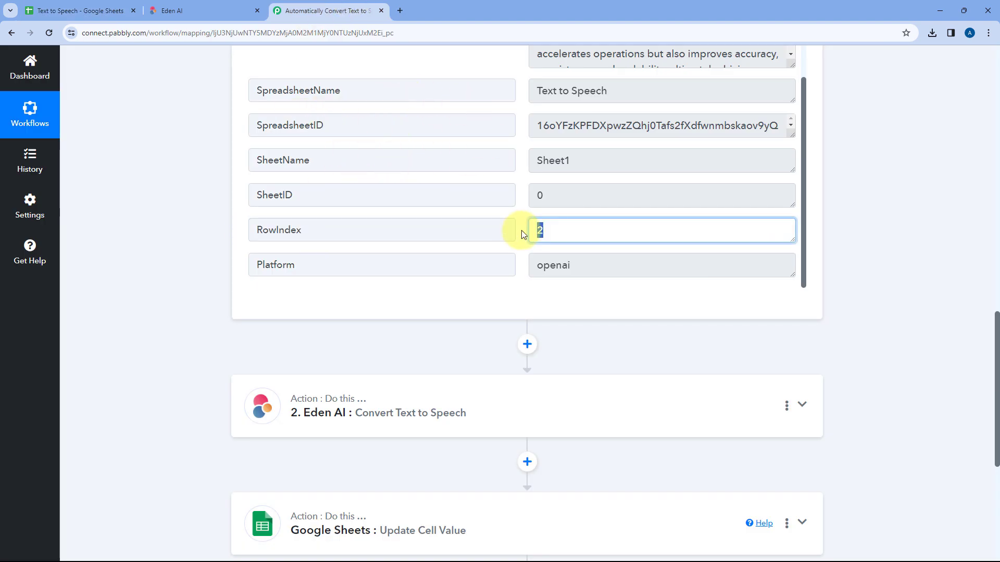
{"action": "left_click", "coordinate": [216, 252]}
Map the trigger's RowIndex directly after the D in the Range of the Update Cell Value action
{"action": "scroll", "coordinate": [203, 266], "scroll_direction": "down", "scroll_amount": 6}
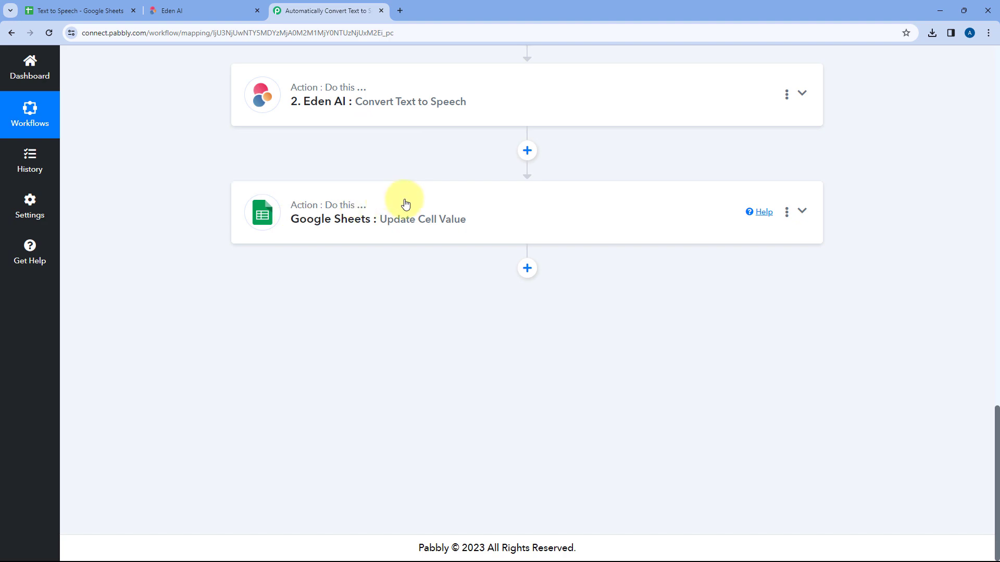
{"action": "left_click", "coordinate": [405, 203]}
{"action": "scroll", "coordinate": [177, 227], "scroll_direction": "down", "scroll_amount": 5}
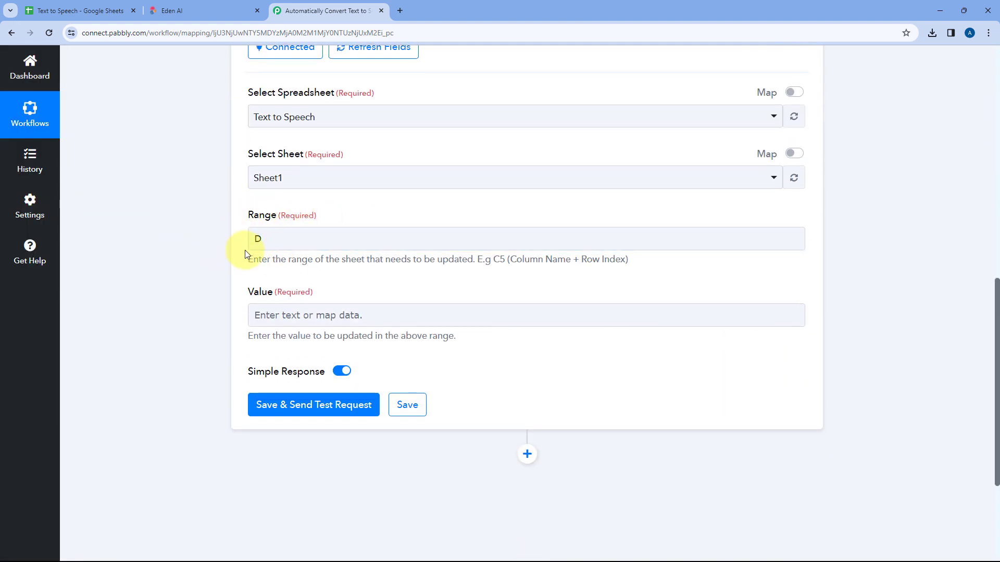
{"action": "left_click", "coordinate": [78, 11]}
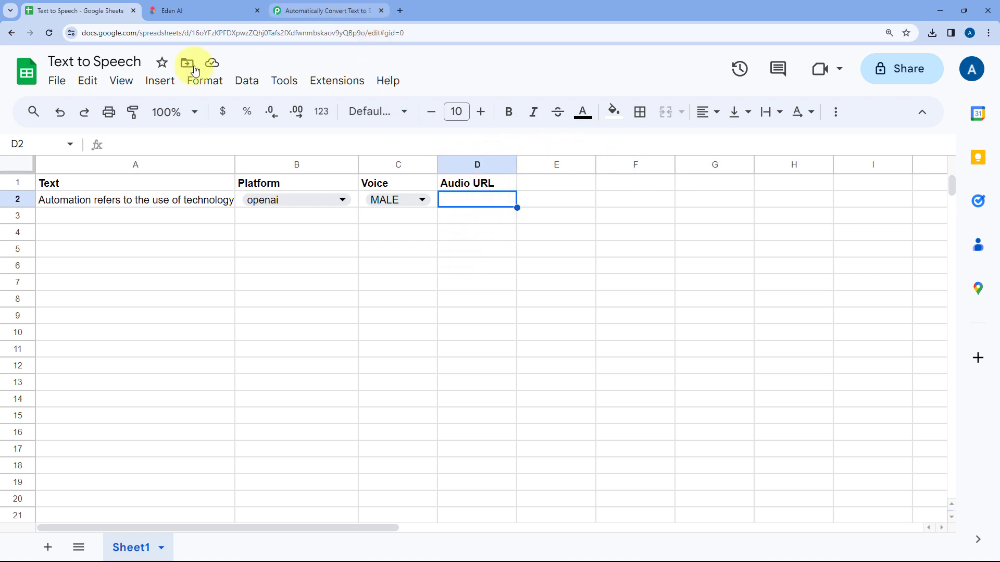
{"action": "left_click", "coordinate": [279, 11]}
{"action": "left_click", "coordinate": [273, 237]}
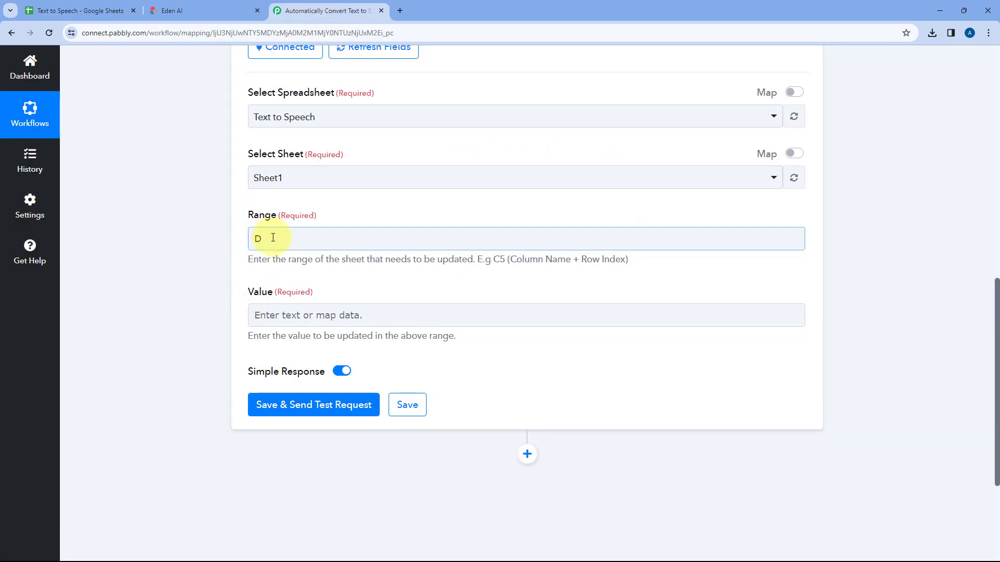
{"action": "left_click", "coordinate": [336, 339]}
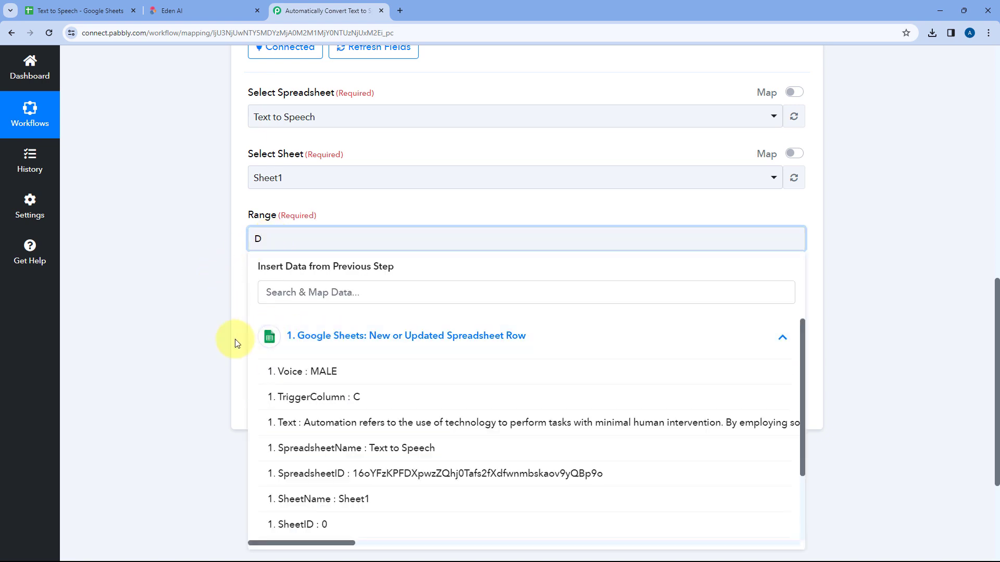
{"action": "scroll", "coordinate": [335, 345], "scroll_direction": "down", "scroll_amount": 3}
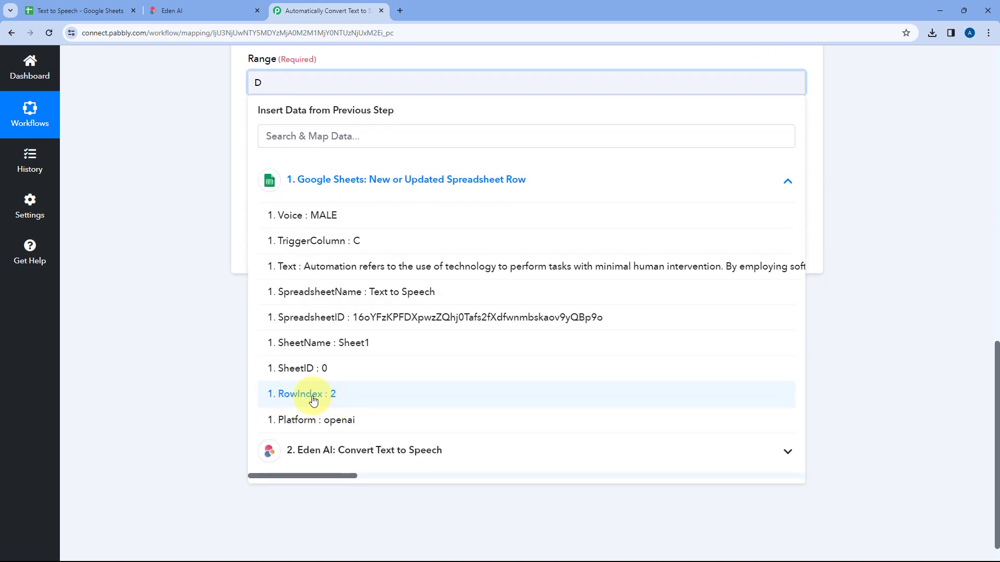
{"action": "left_click", "coordinate": [312, 400]}
{"action": "left_click", "coordinate": [196, 208]}
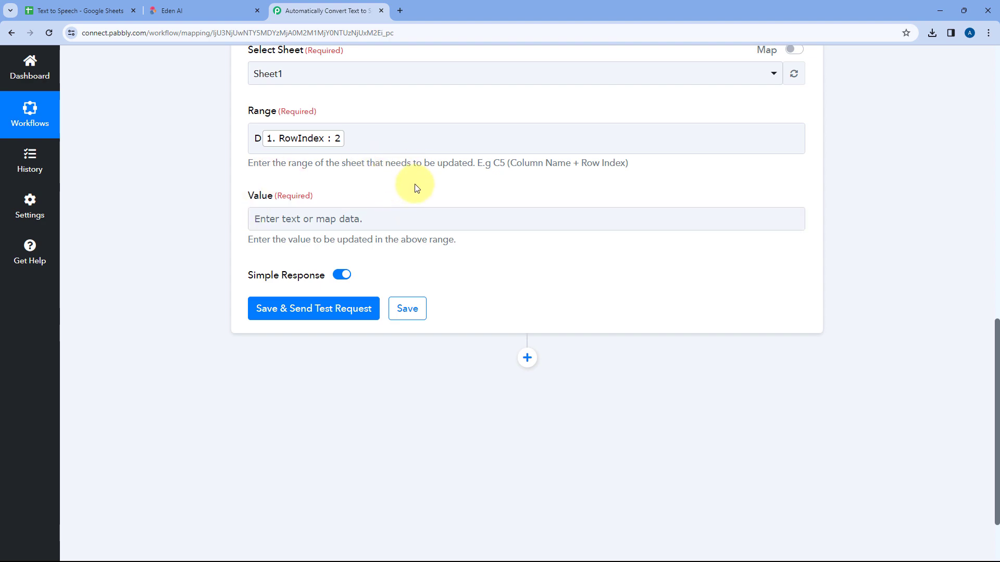
Examine the Audio Resource Url in the response received by the Eden AI Convert Text to Speech step
{"action": "scroll", "coordinate": [417, 188], "scroll_direction": "up", "scroll_amount": 10}
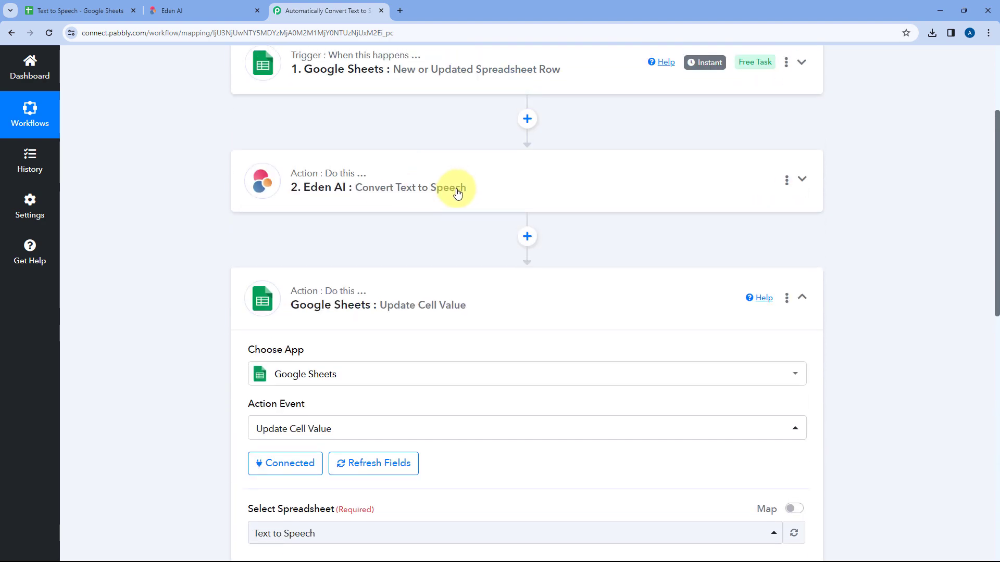
{"action": "left_click", "coordinate": [457, 193]}
{"action": "scroll", "coordinate": [223, 256], "scroll_direction": "down", "scroll_amount": 10}
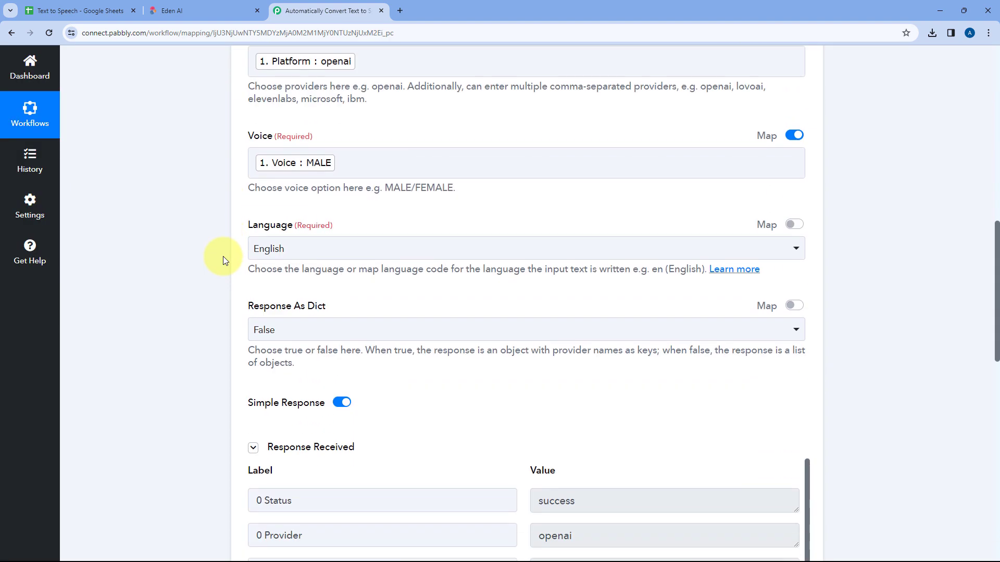
{"action": "scroll", "coordinate": [223, 256], "scroll_direction": "down", "scroll_amount": 8}
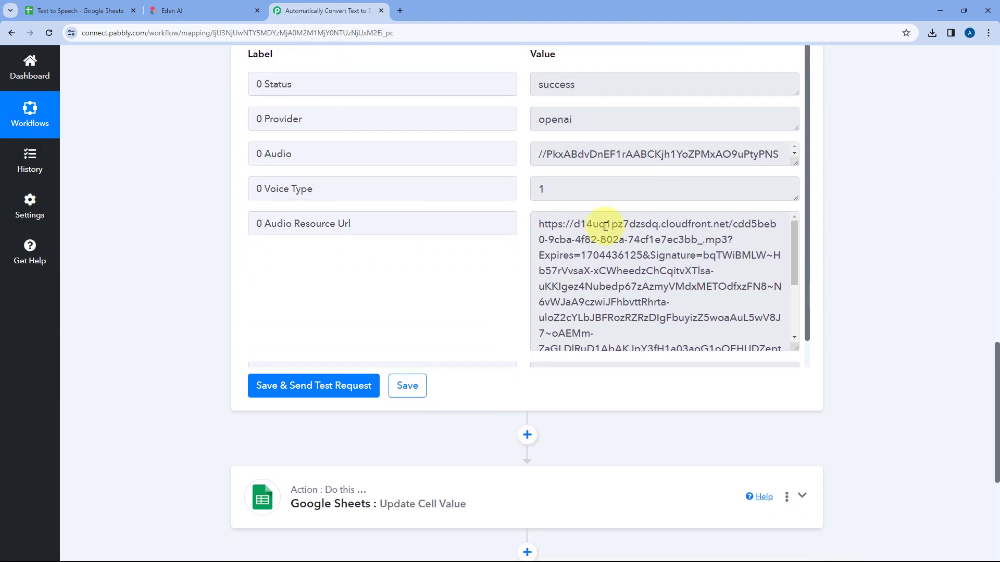
{"action": "scroll", "coordinate": [605, 226], "scroll_direction": "down", "scroll_amount": 1}
{"action": "scroll", "coordinate": [609, 219], "scroll_direction": "up", "scroll_amount": 1}
{"action": "scroll", "coordinate": [611, 196], "scroll_direction": "down", "scroll_amount": 1}
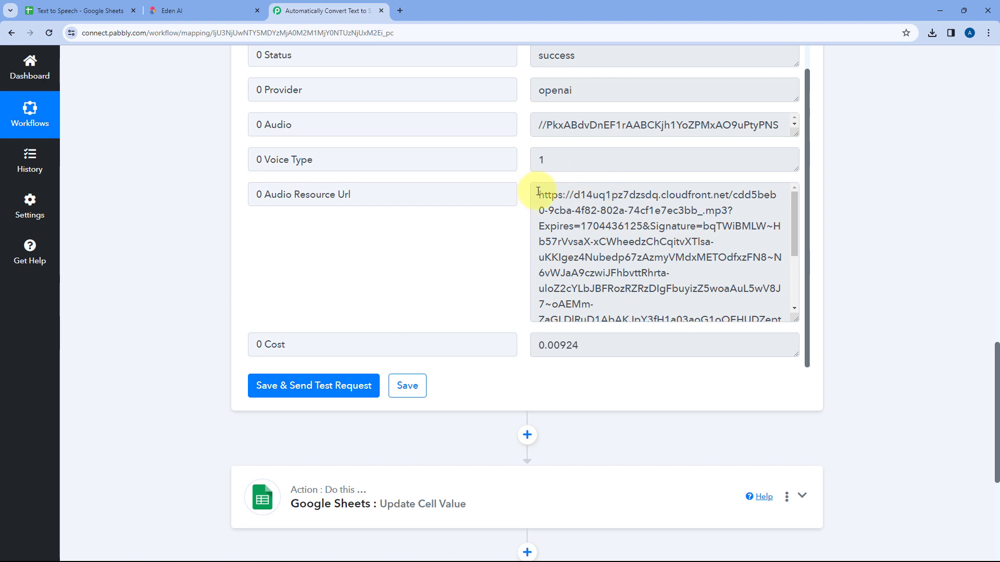
{"action": "left_click_drag", "start_coordinate": [538, 191], "coordinate": [702, 329]}
{"action": "left_click", "coordinate": [690, 313]}
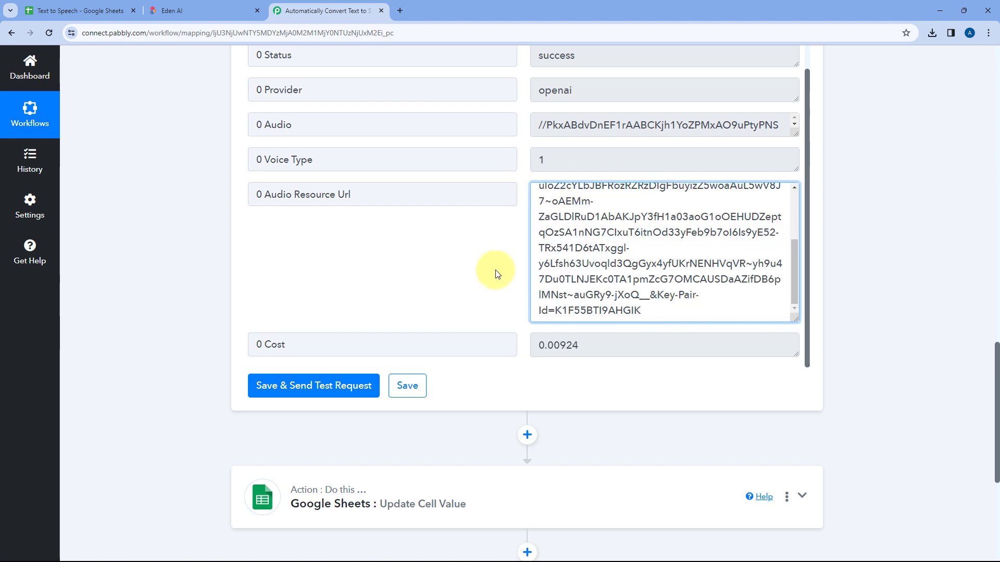
Map the Eden AI step's Audio Resource Url into the Value of the Update Cell Value action
{"action": "scroll", "coordinate": [210, 270], "scroll_direction": "down", "scroll_amount": 5}
{"action": "left_click", "coordinate": [329, 214]}
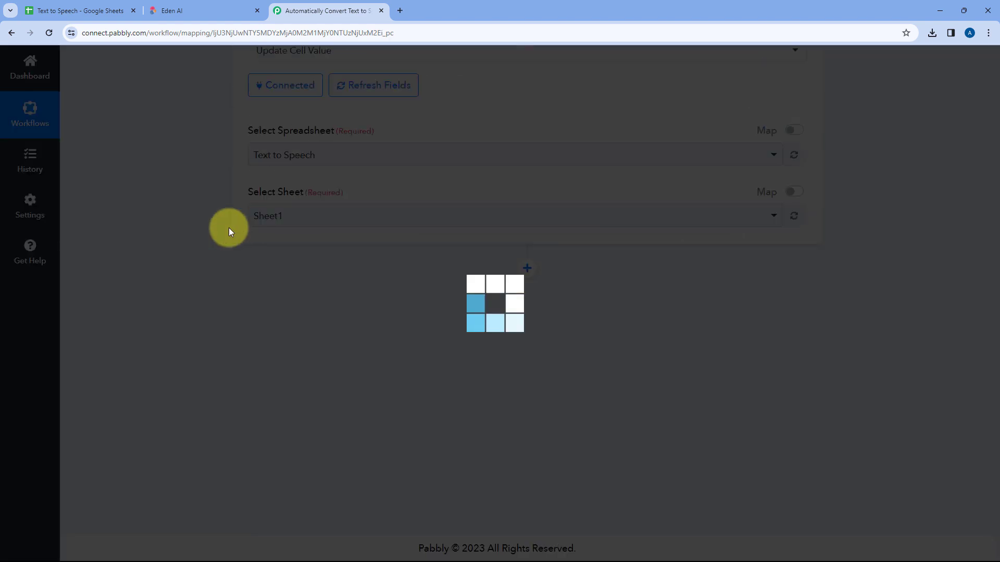
{"action": "scroll", "coordinate": [201, 232], "scroll_direction": "down", "scroll_amount": 6}
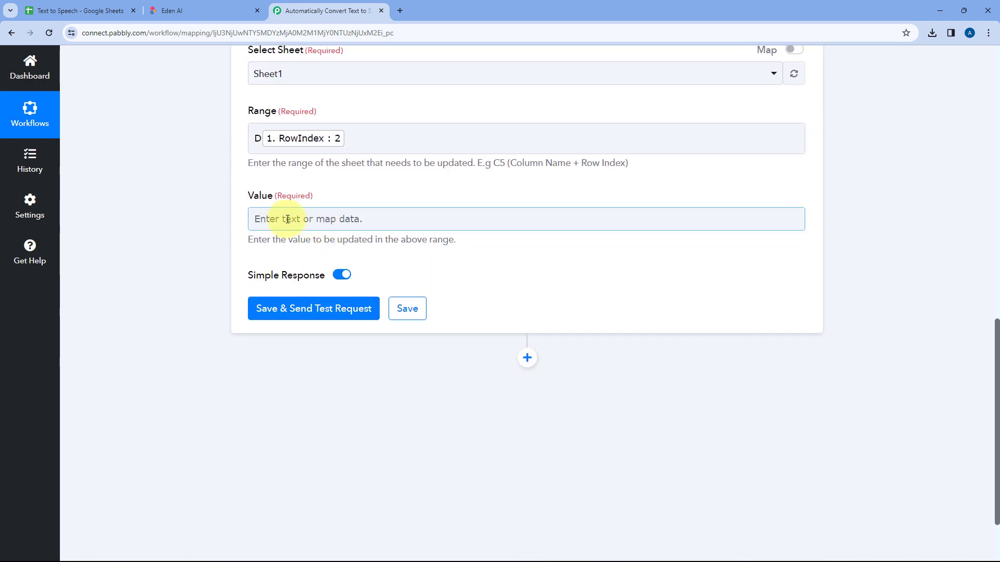
{"action": "left_click", "coordinate": [286, 219]}
{"action": "scroll", "coordinate": [223, 230], "scroll_direction": "down", "scroll_amount": 1}
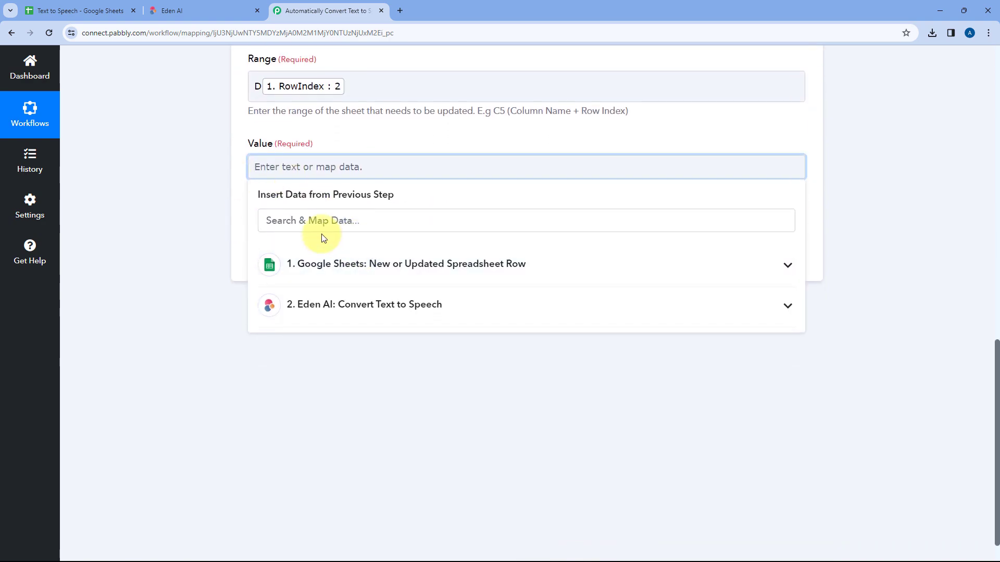
{"action": "left_click", "coordinate": [452, 310]}
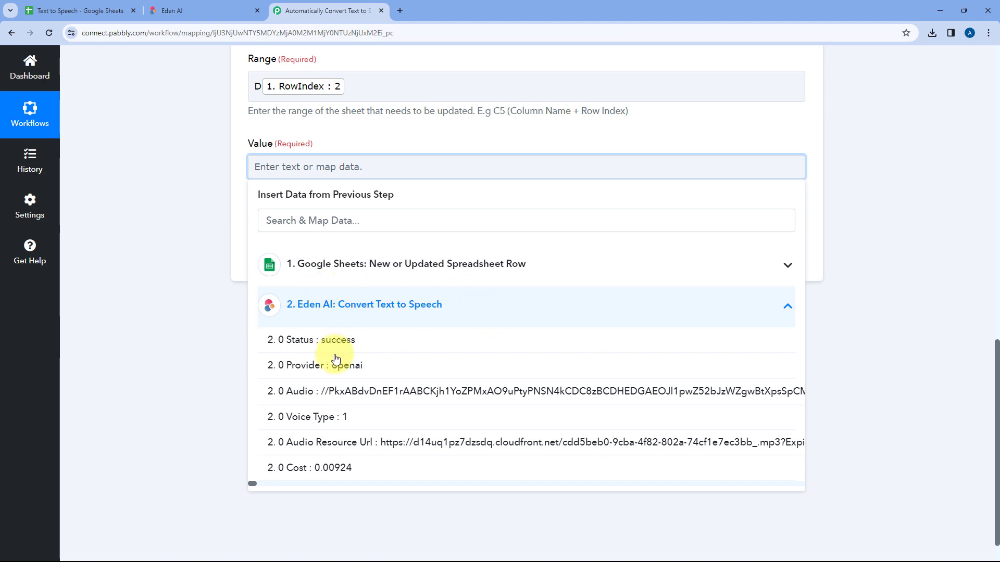
{"action": "left_click", "coordinate": [353, 445]}
{"action": "left_click", "coordinate": [207, 246]}
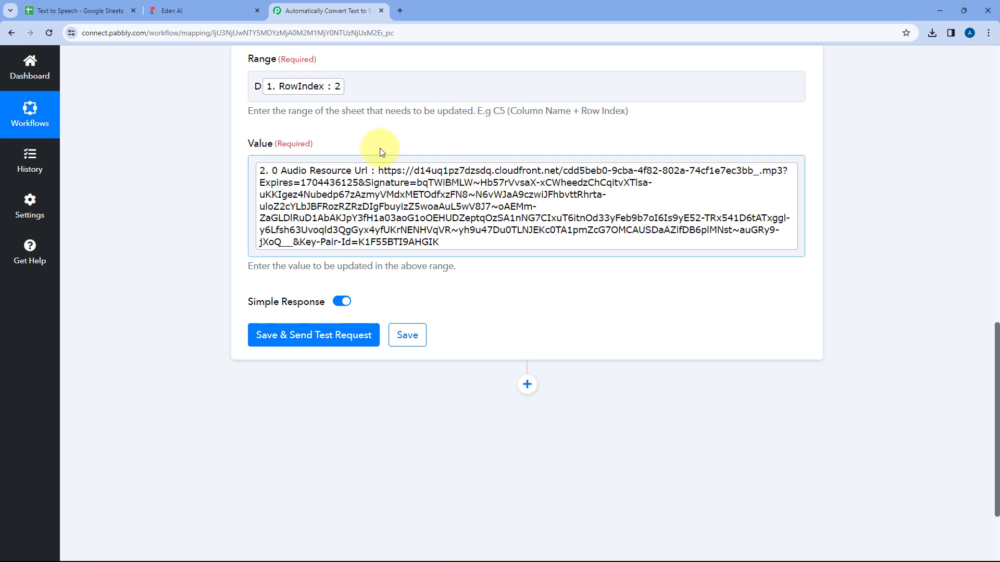
Save the Update Cell Value action, send its test request and review the response received
{"action": "left_click", "coordinate": [313, 335]}
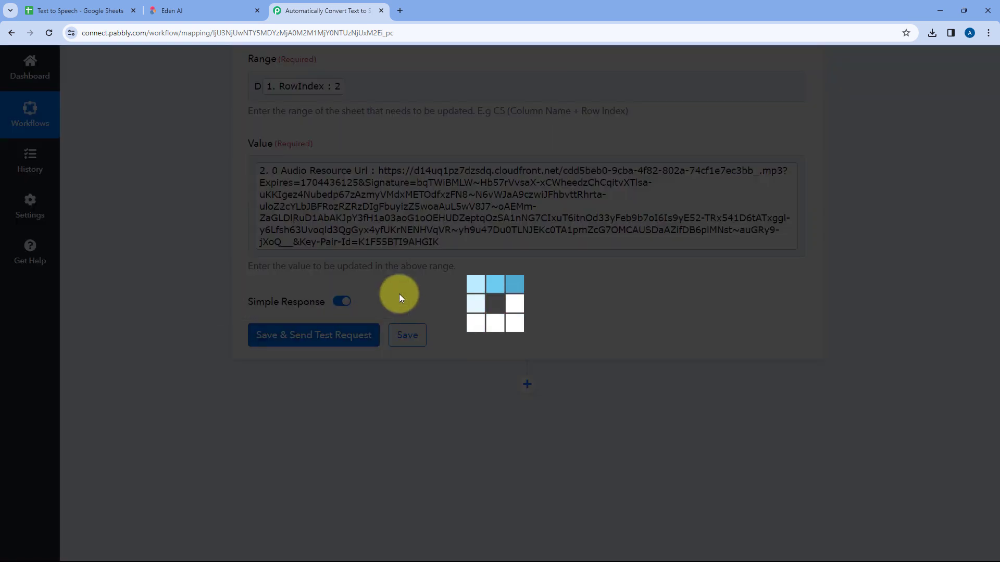
{"action": "scroll", "coordinate": [462, 300], "scroll_direction": "down", "scroll_amount": 1}
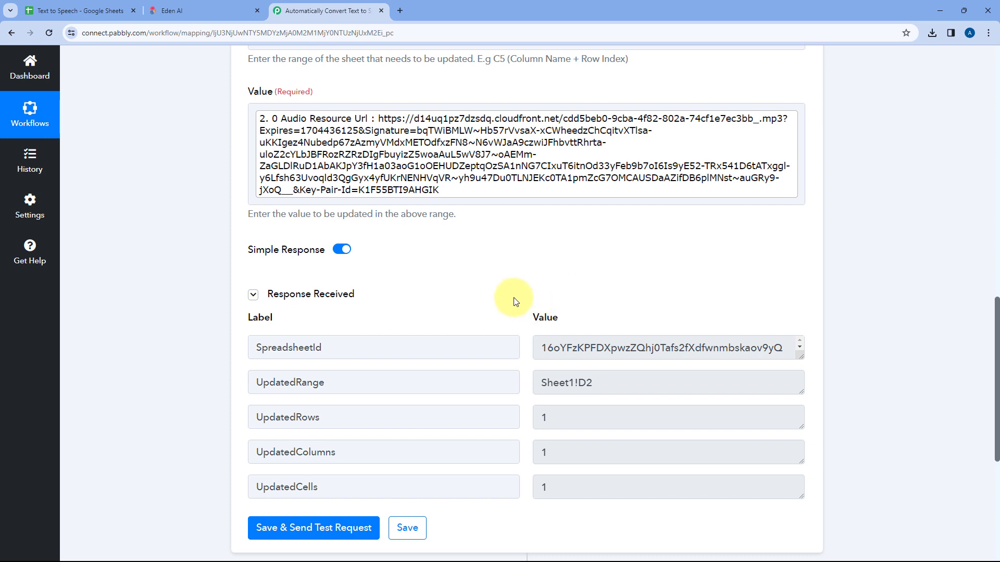
{"action": "scroll", "coordinate": [500, 301], "scroll_direction": "up", "scroll_amount": 2}
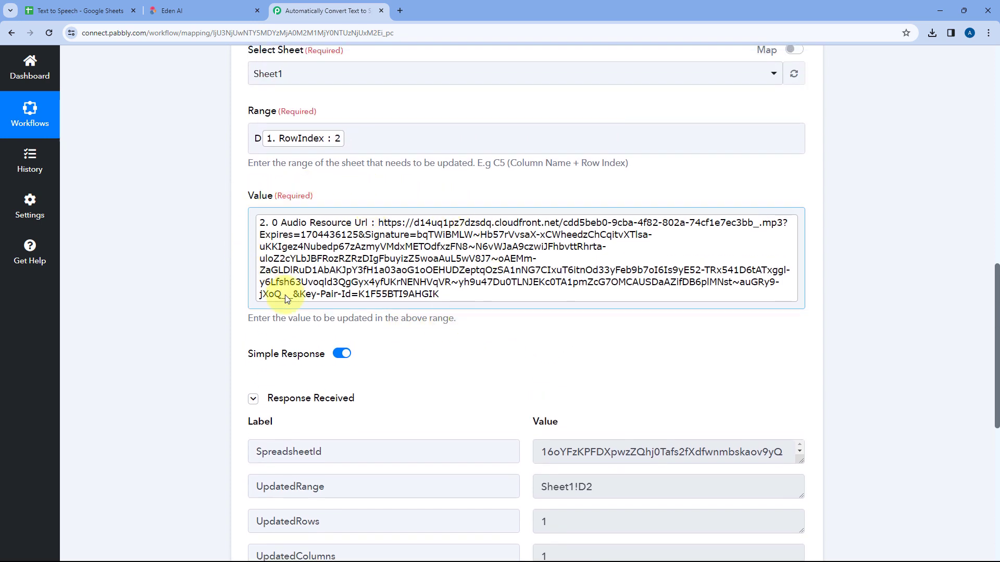
{"action": "scroll", "coordinate": [398, 203], "scroll_direction": "up", "scroll_amount": 2}
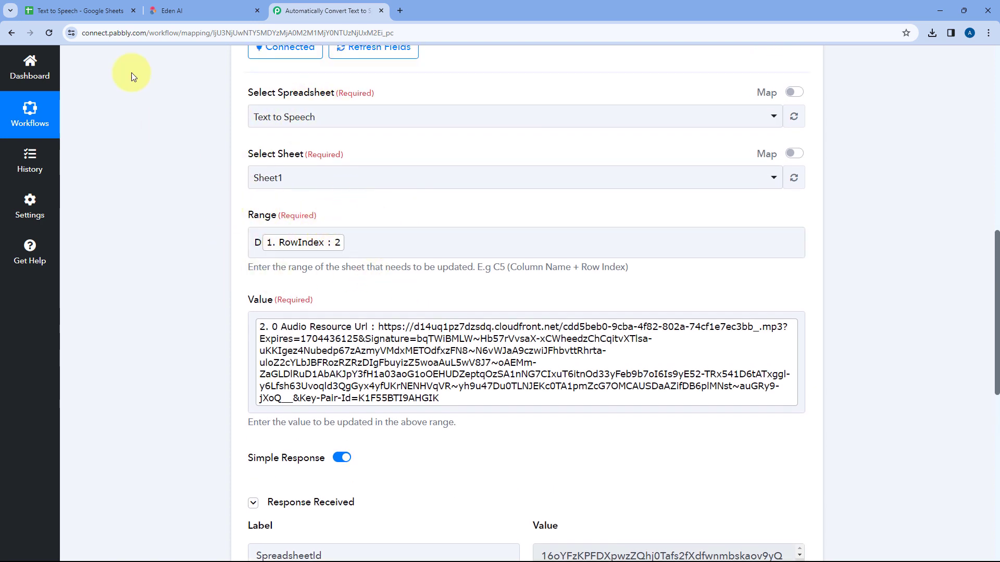
Switch to the Text to Speech spreadsheet, check the Audio URL cell in row 2 and widen the Audio URL column
{"action": "left_click", "coordinate": [115, 11]}
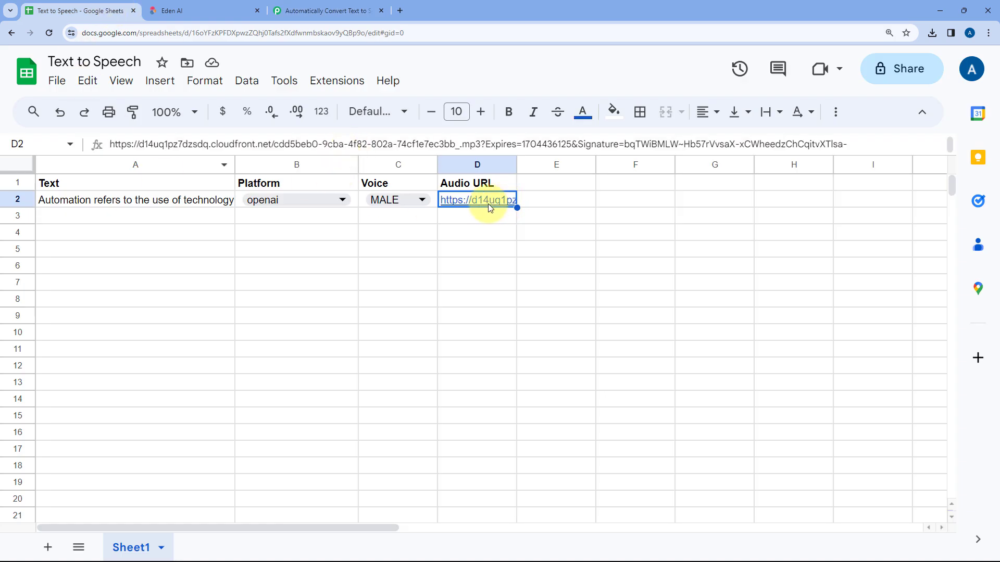
{"action": "mouse_move", "coordinate": [486, 202]}
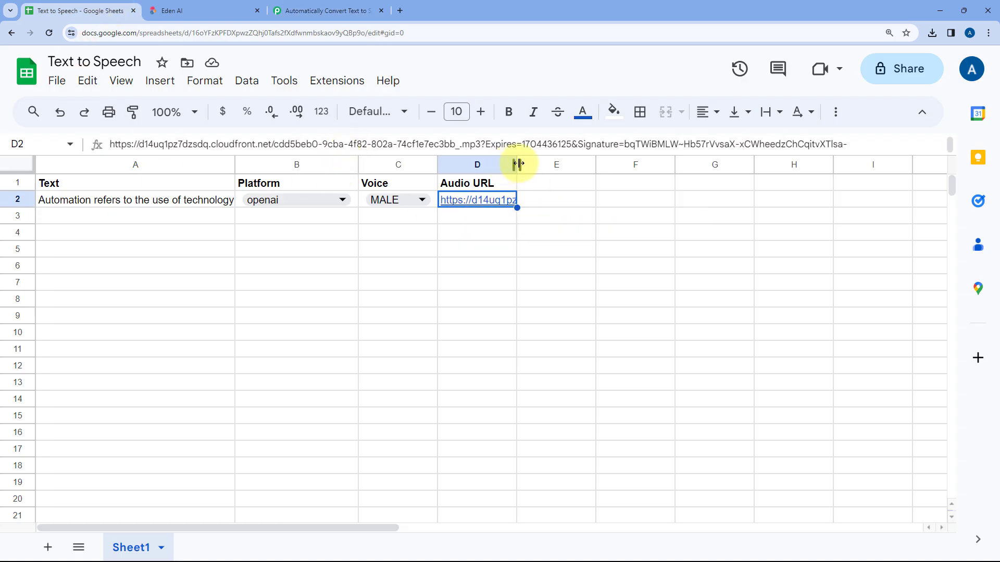
{"action": "left_click_drag", "start_coordinate": [516, 162], "coordinate": [600, 162]}
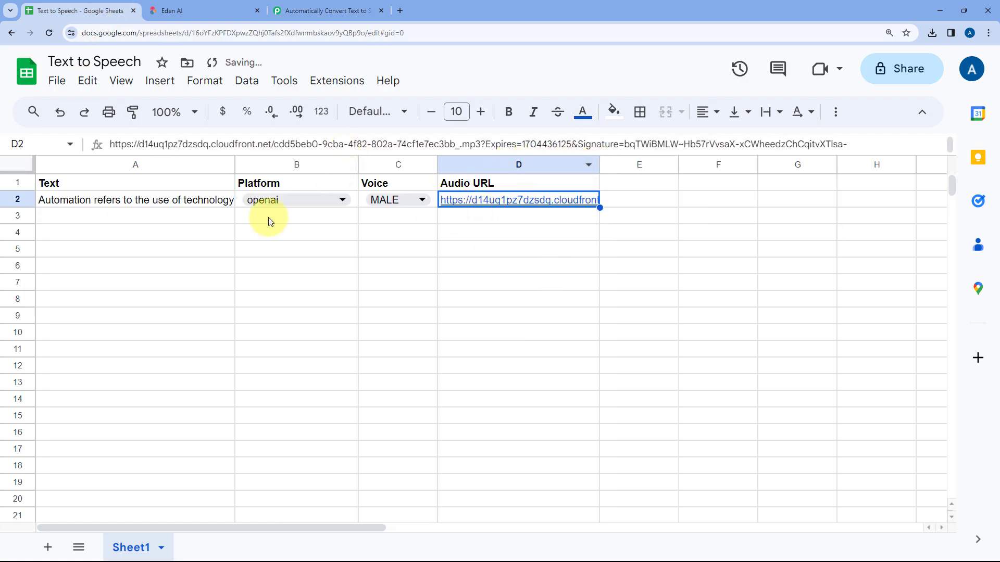
Return to Pabbly Connect and collapse the Update Cell Value action to show the whole workflow
{"action": "left_click", "coordinate": [336, 11]}
{"action": "scroll", "coordinate": [620, 193], "scroll_direction": "up", "scroll_amount": 5}
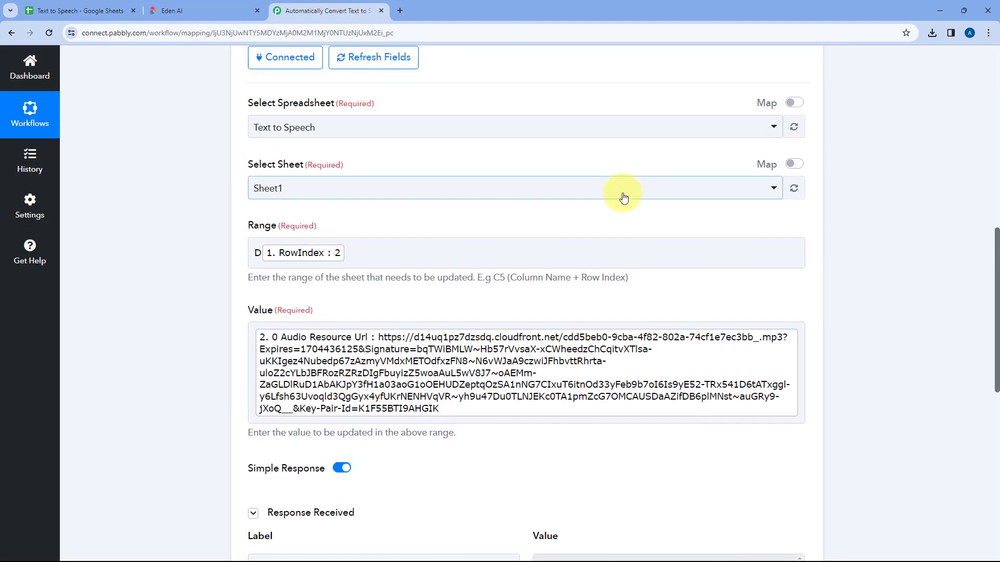
{"action": "left_click", "coordinate": [576, 152]}
{"action": "scroll", "coordinate": [579, 153], "scroll_direction": "up", "scroll_amount": 2}
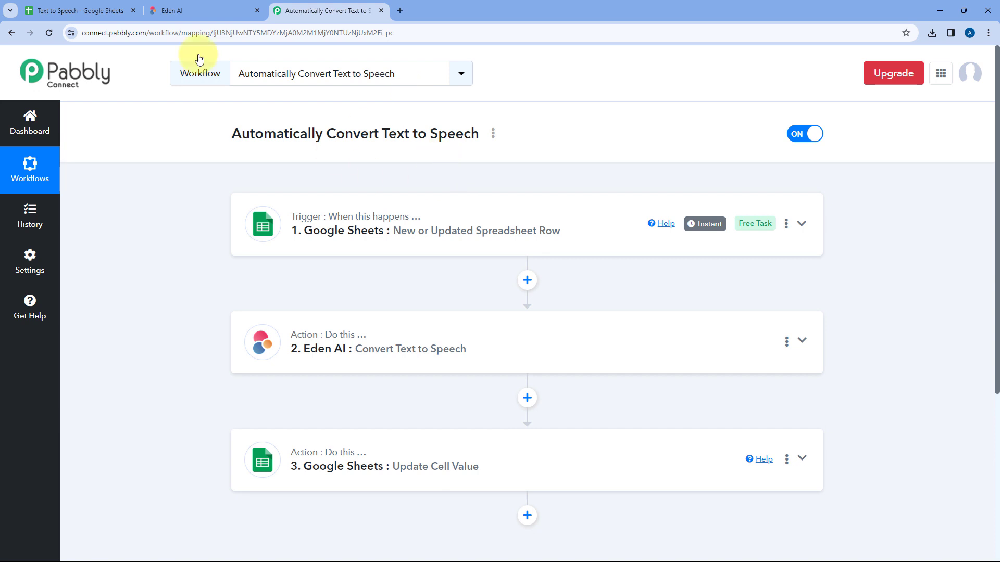
In the Text to Speech spreadsheet, paste the copied text starting "Pabbly Connect is a versatile automation tool" into cell A3
{"action": "left_click", "coordinate": [78, 10]}
{"action": "left_click", "coordinate": [145, 219]}
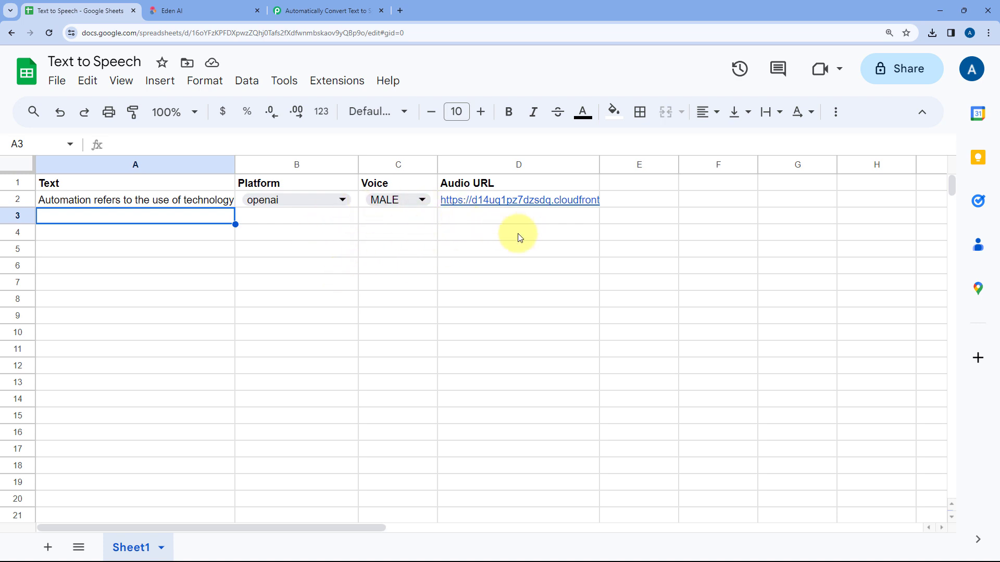
{"action": "left_click", "coordinate": [494, 217]}
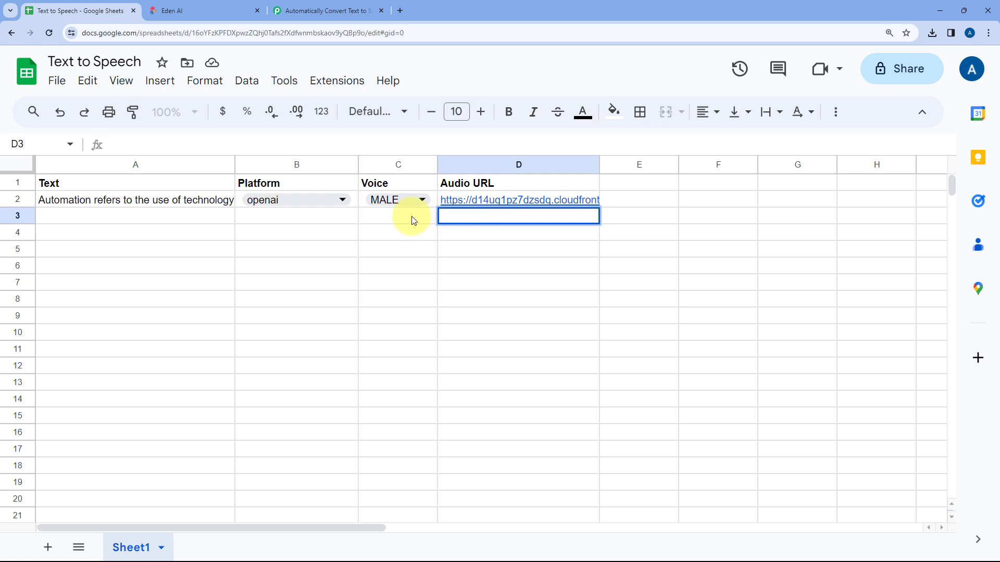
{"action": "left_click", "coordinate": [219, 220]}
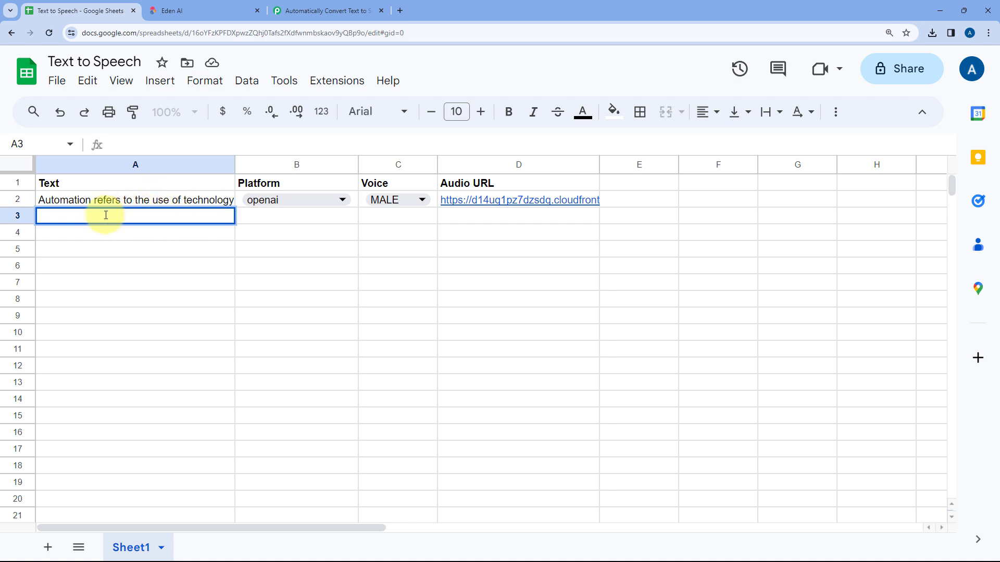
{"action": "type", "text": "Pabbly Connect is a versatile automation tool designed to seamlessly link various apps and automate workflows without requiring extensive coding knowledge. With its user-friendly interface, Pabbly Connect allows businesses to effortlessly create multi-step automated workflows."}
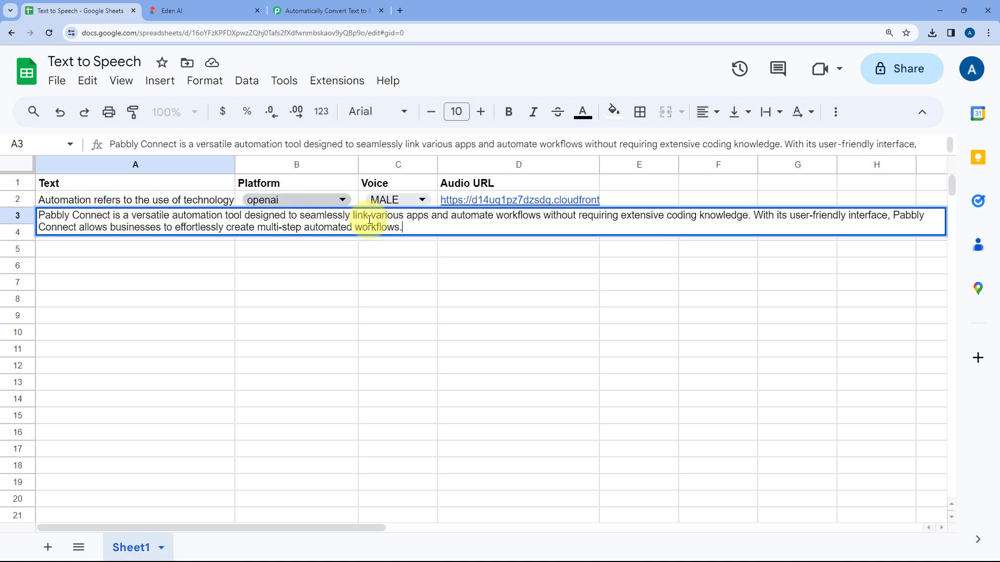
{"action": "left_click", "coordinate": [177, 254]}
Copy the Platform dropdown from row 2 down to row 3 and set it to elevenlabs
{"action": "double_click", "coordinate": [353, 202]}
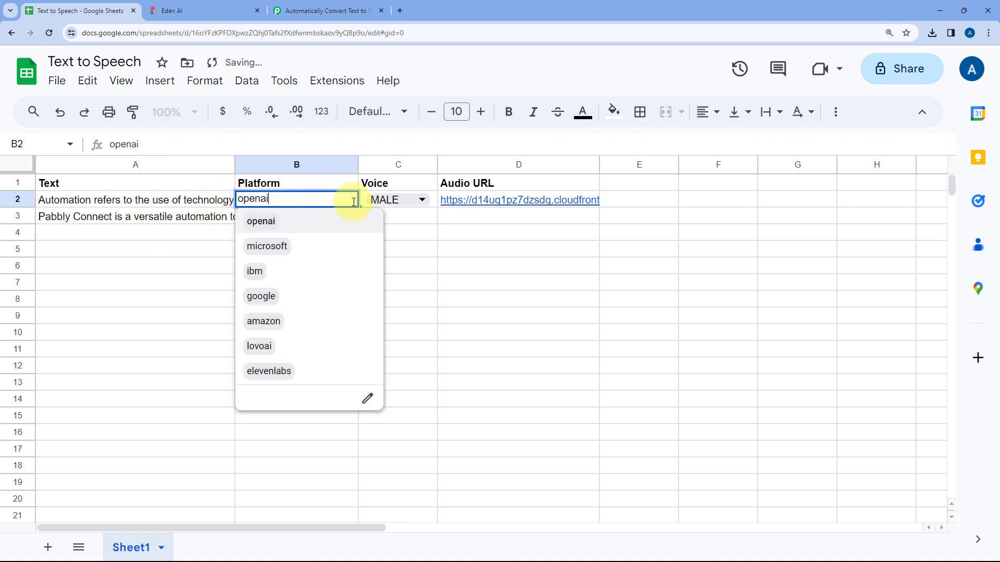
{"action": "left_click", "coordinate": [341, 185]}
{"action": "left_click", "coordinate": [354, 195]}
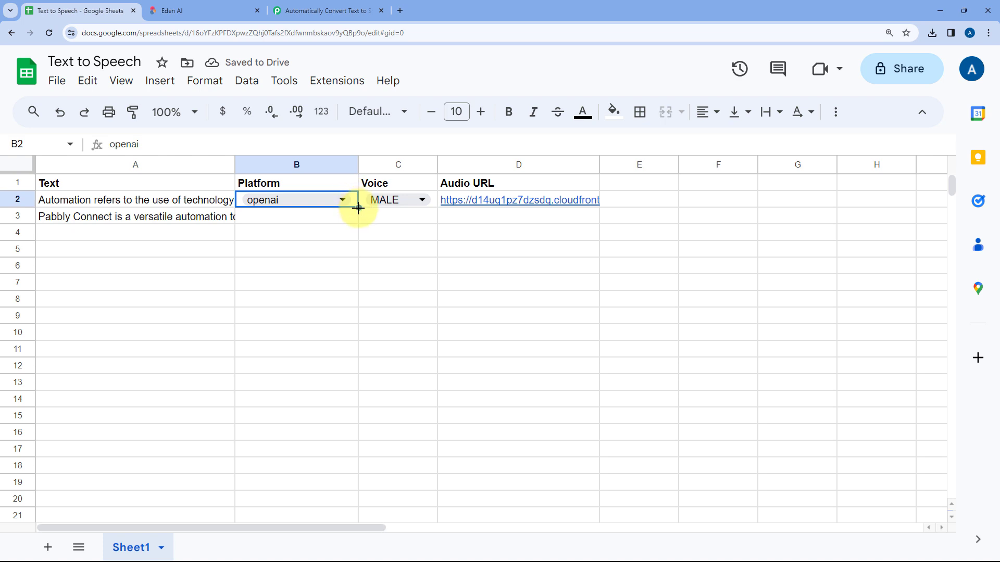
{"action": "left_click_drag", "start_coordinate": [358, 217], "coordinate": [358, 219]}
{"action": "double_click", "coordinate": [335, 216]}
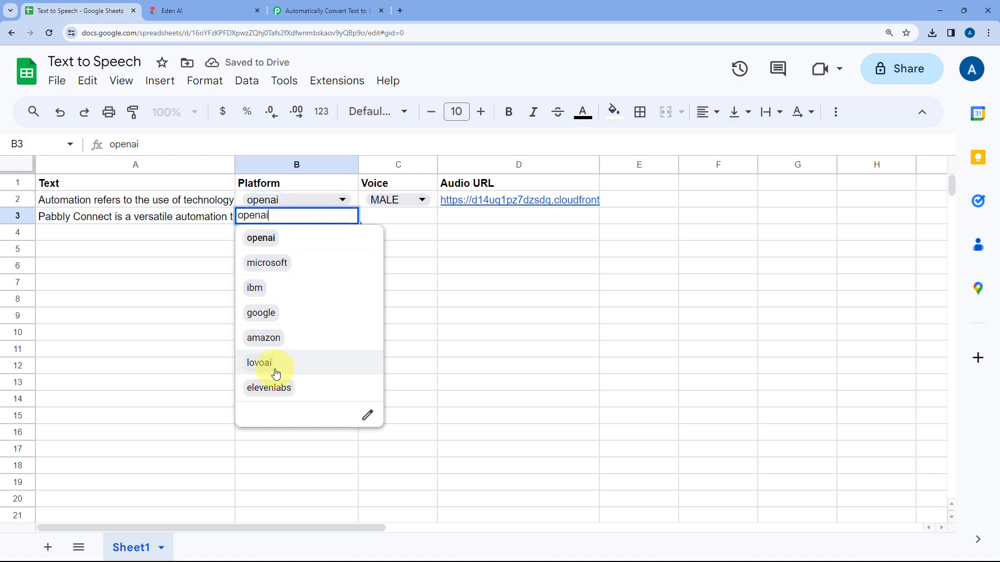
{"action": "left_click", "coordinate": [278, 390]}
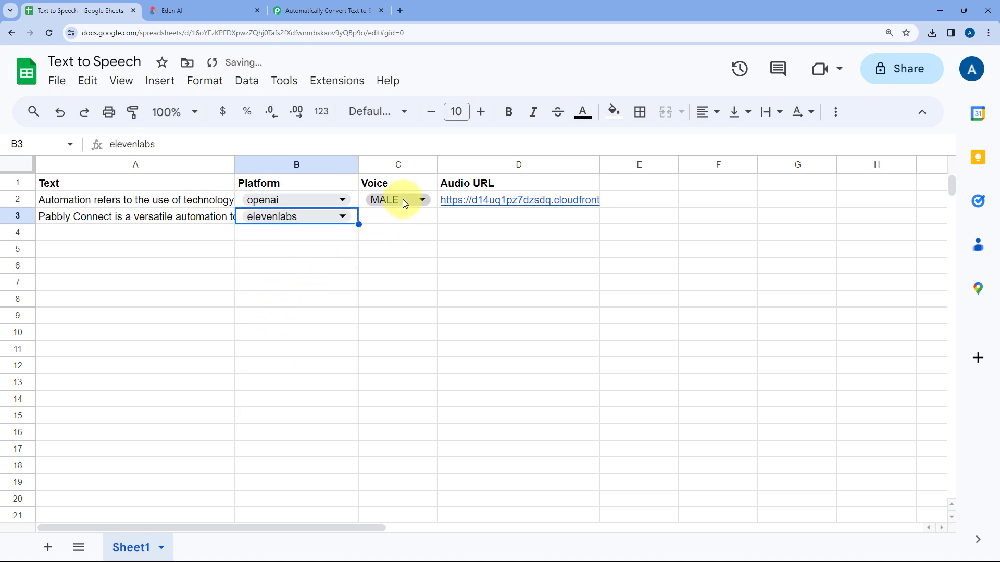
Copy the MALE value and its dropdown from the Voice cell in row 2 down to row 3
{"action": "double_click", "coordinate": [419, 199]}
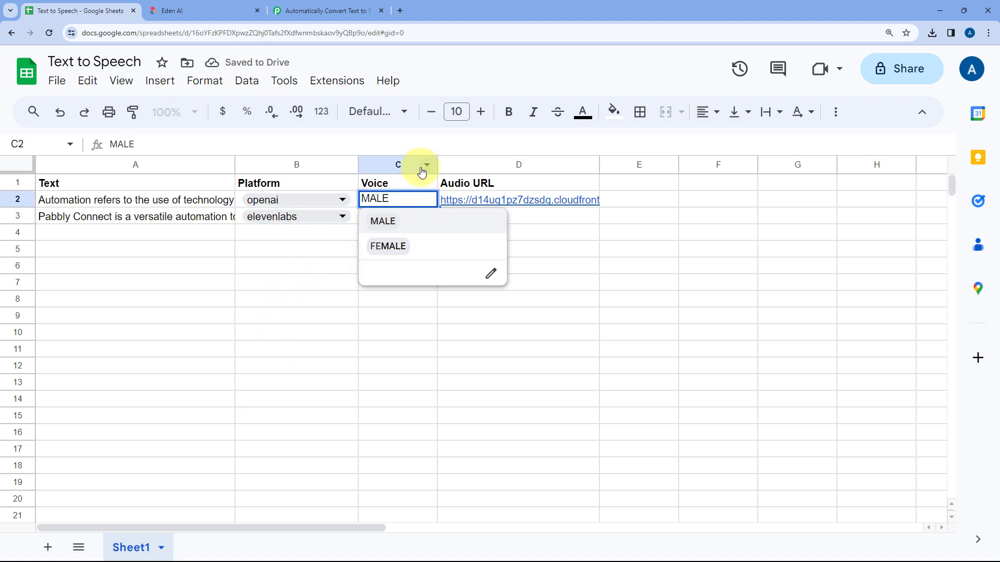
{"action": "left_click", "coordinate": [419, 179]}
{"action": "left_click", "coordinate": [432, 202]}
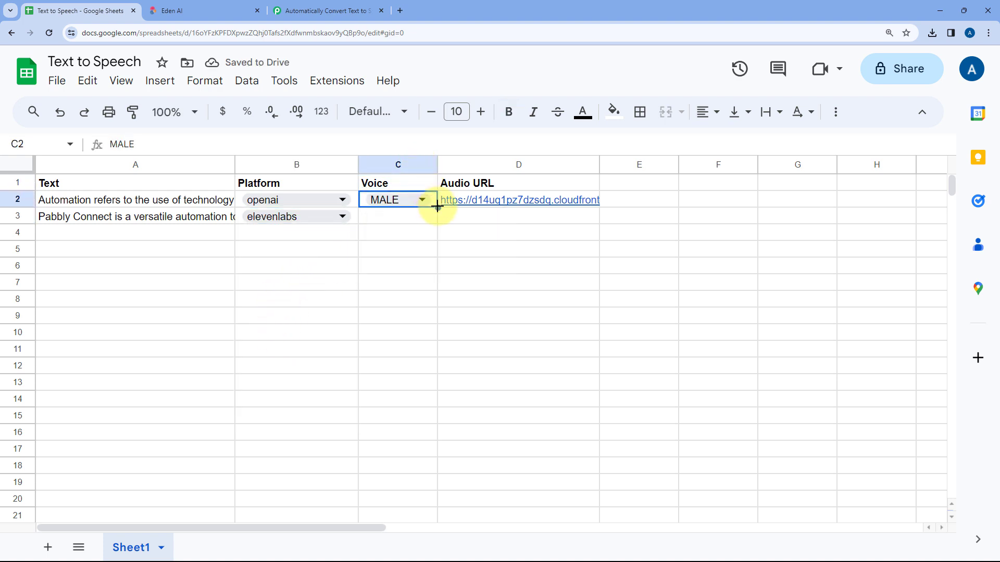
{"action": "left_click_drag", "start_coordinate": [437, 207], "coordinate": [415, 219]}
{"action": "left_click", "coordinate": [404, 233]}
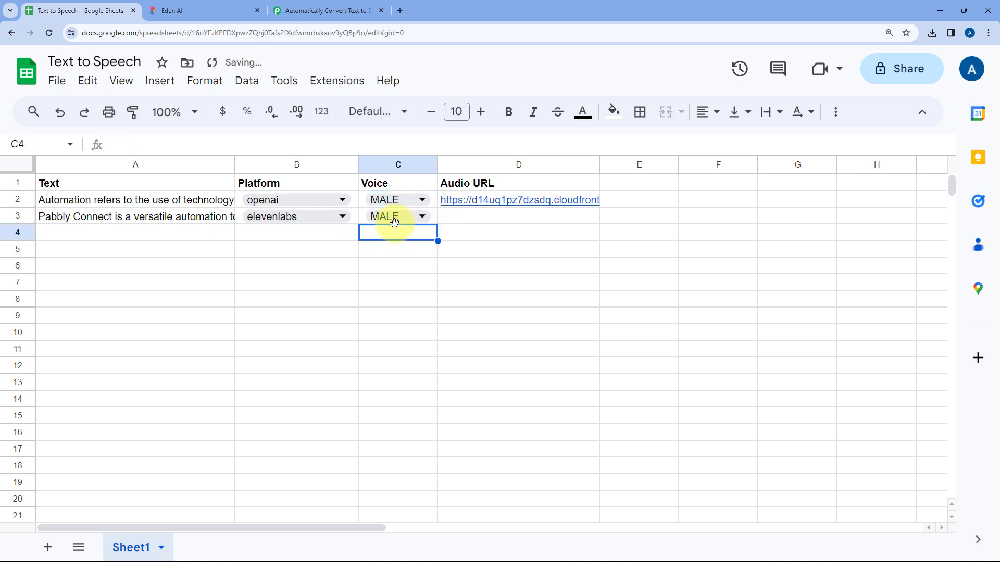
{"action": "left_click", "coordinate": [137, 233]}
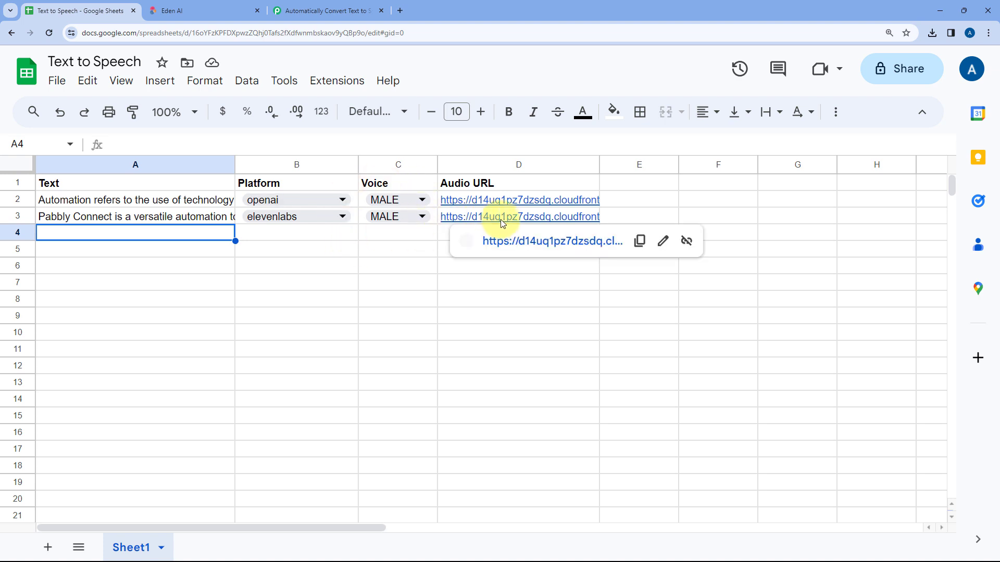
Open the Audio URL link in row 3 and play the downloaded WAV file in Media Player
{"action": "left_click", "coordinate": [499, 219]}
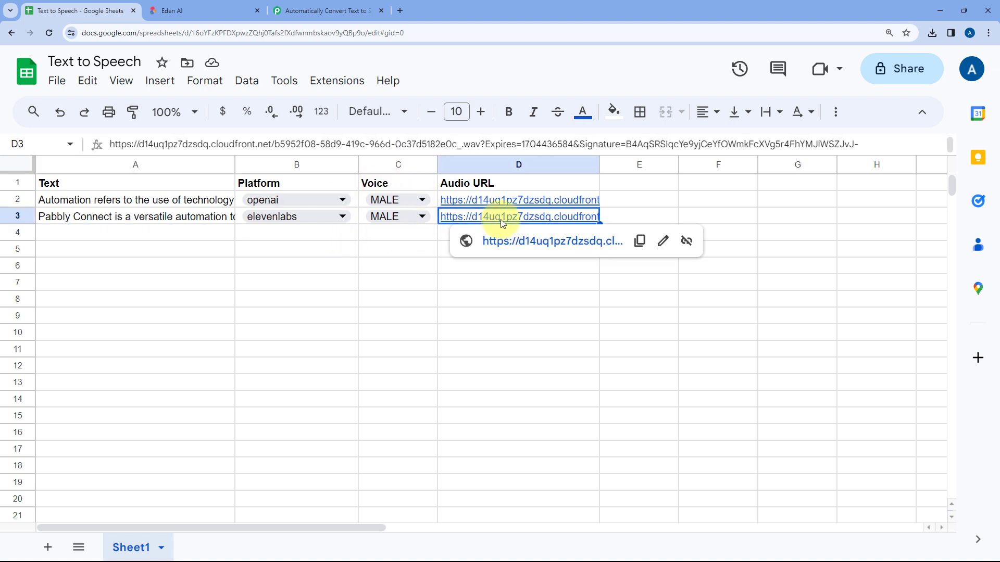
{"action": "left_click", "coordinate": [200, 216]}
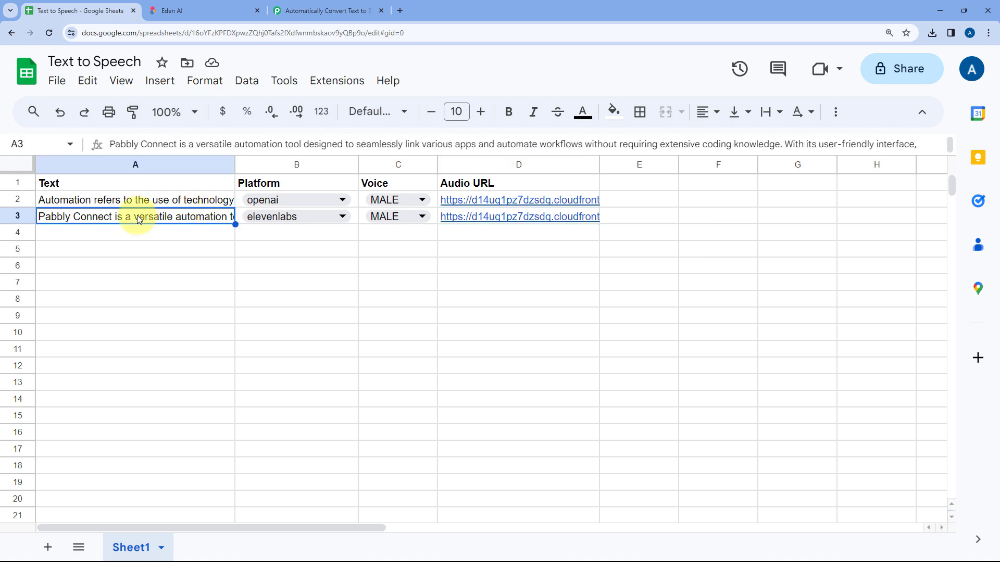
{"action": "mouse_move", "coordinate": [488, 216]}
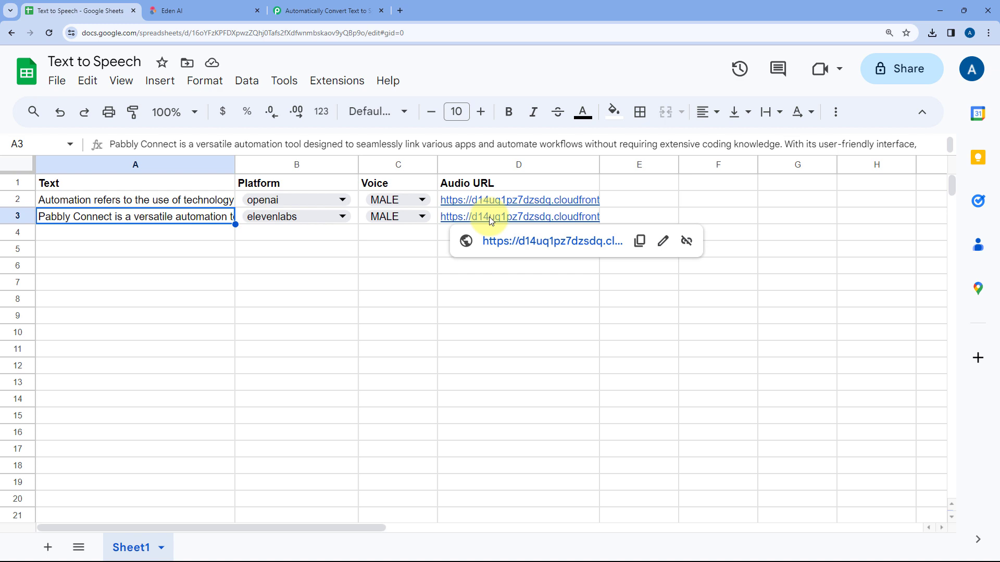
{"action": "left_click", "coordinate": [515, 243]}
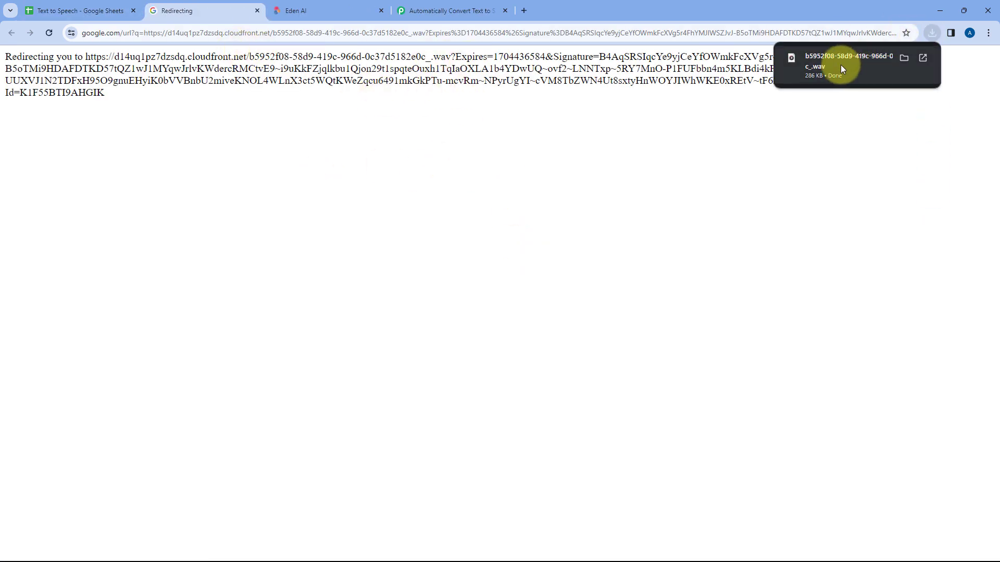
{"action": "left_click", "coordinate": [832, 63]}
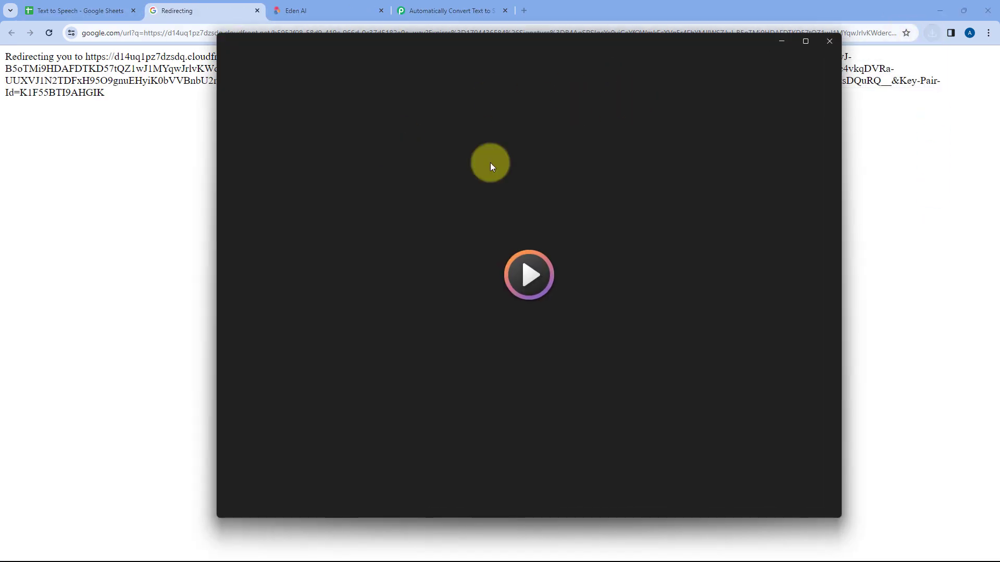
Follow the full text of cell A3 beside a shortened Media Player window during playback, and close the player
{"action": "left_click", "coordinate": [58, 6]}
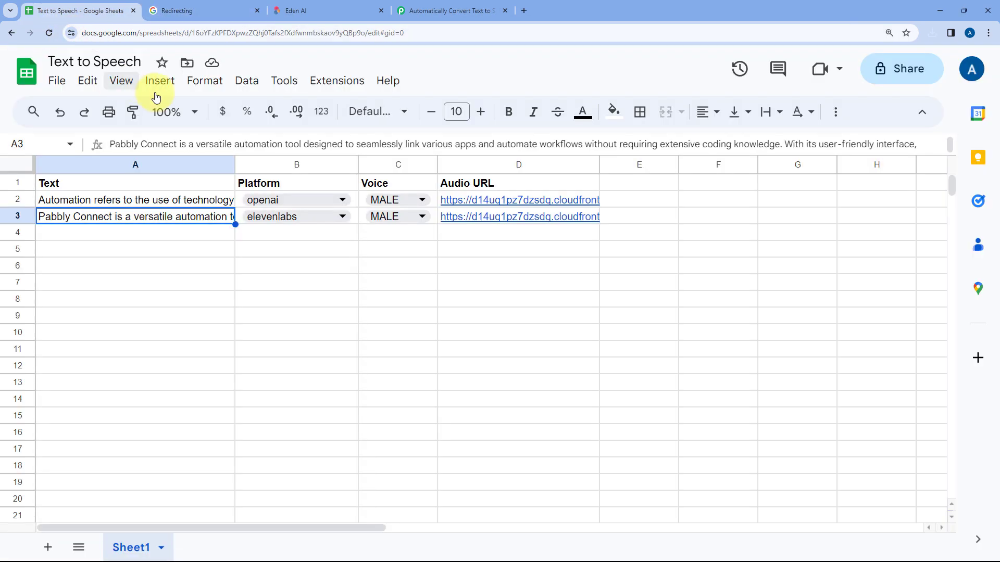
{"action": "double_click", "coordinate": [191, 214]}
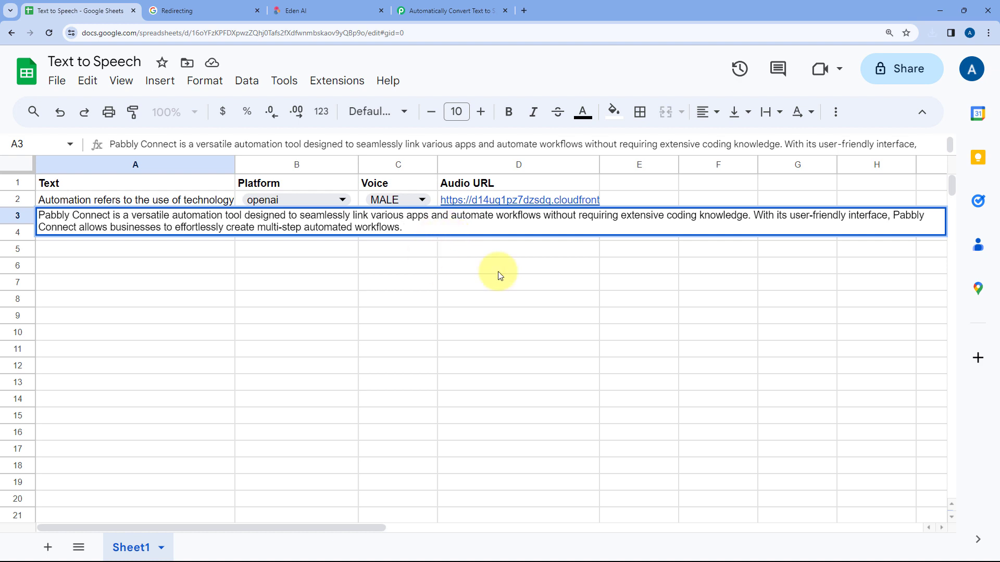
{"action": "key", "text": "alt+Tab"}
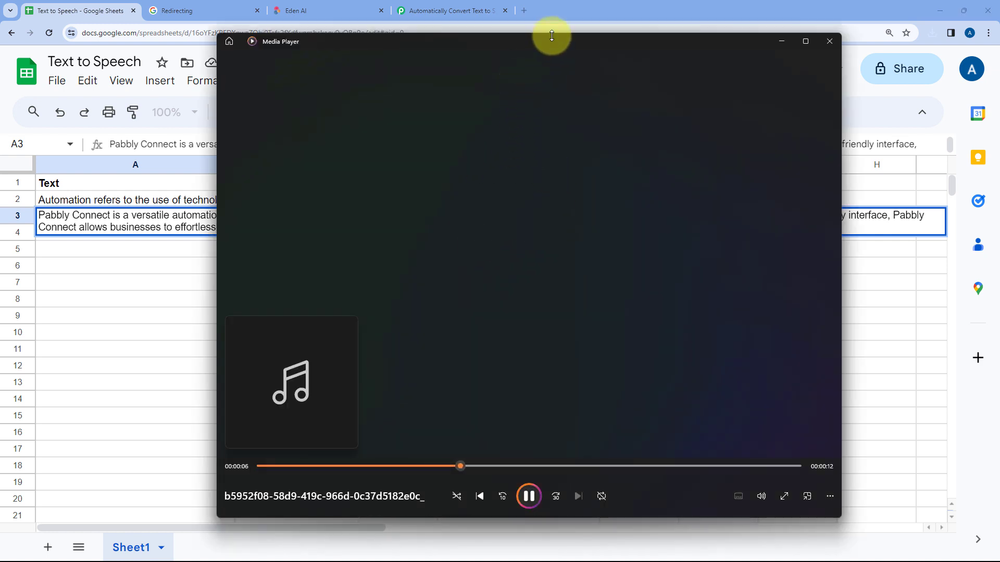
{"action": "left_click_drag", "start_coordinate": [551, 35], "coordinate": [523, 264]}
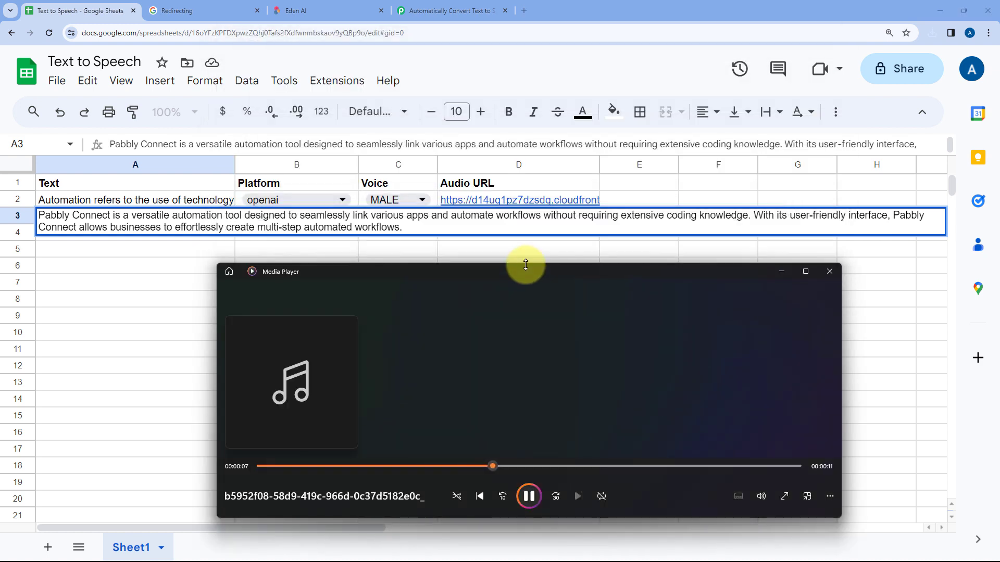
{"action": "left_click", "coordinate": [828, 269]}
{"action": "left_click", "coordinate": [414, 254]}
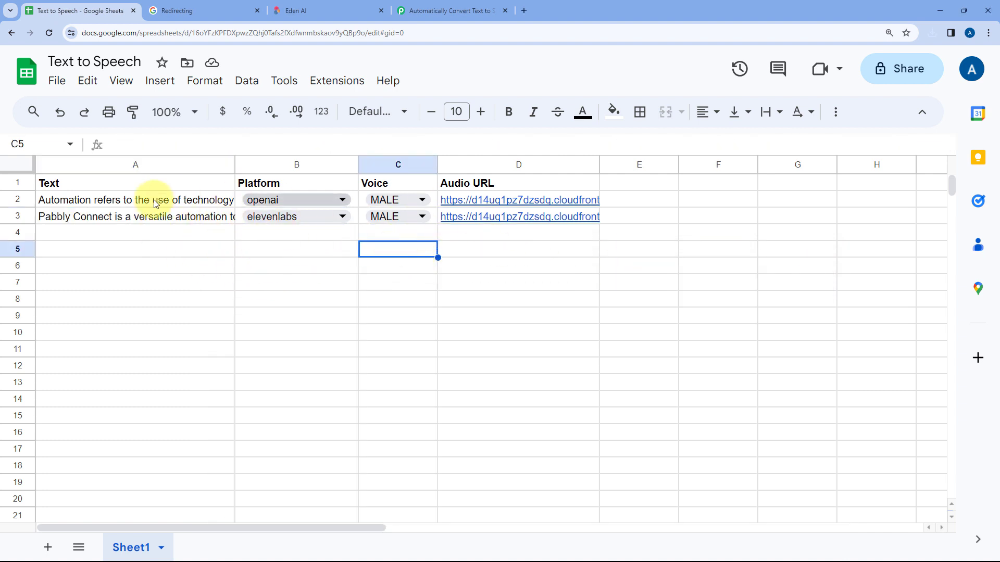
Review the full text in cell A3, the filled spreadsheet rows and the finished three-step workflow in Pabbly Connect
{"action": "left_click", "coordinate": [100, 215]}
{"action": "double_click", "coordinate": [172, 218]}
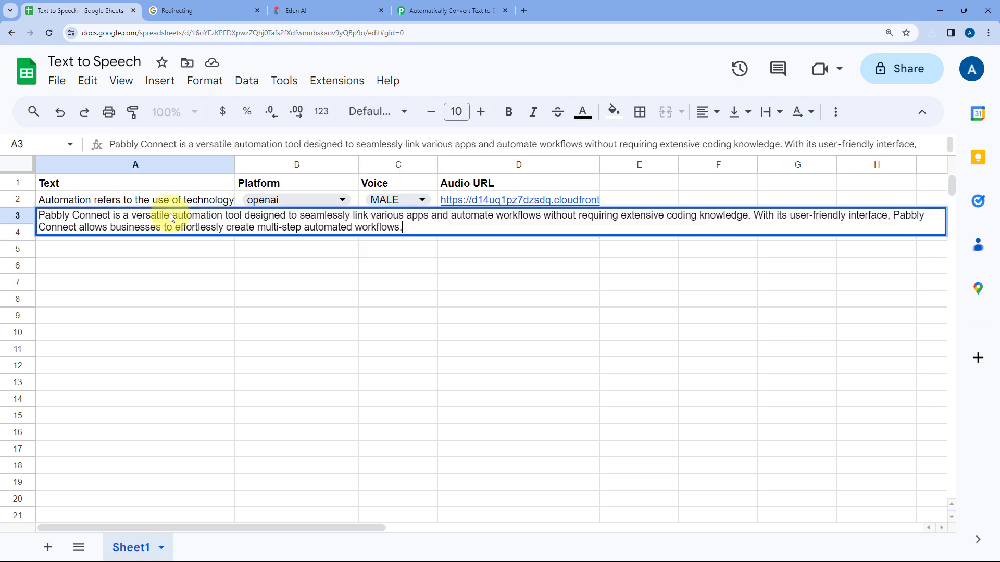
{"action": "left_click", "coordinate": [279, 252]}
{"action": "left_click", "coordinate": [417, 11]}
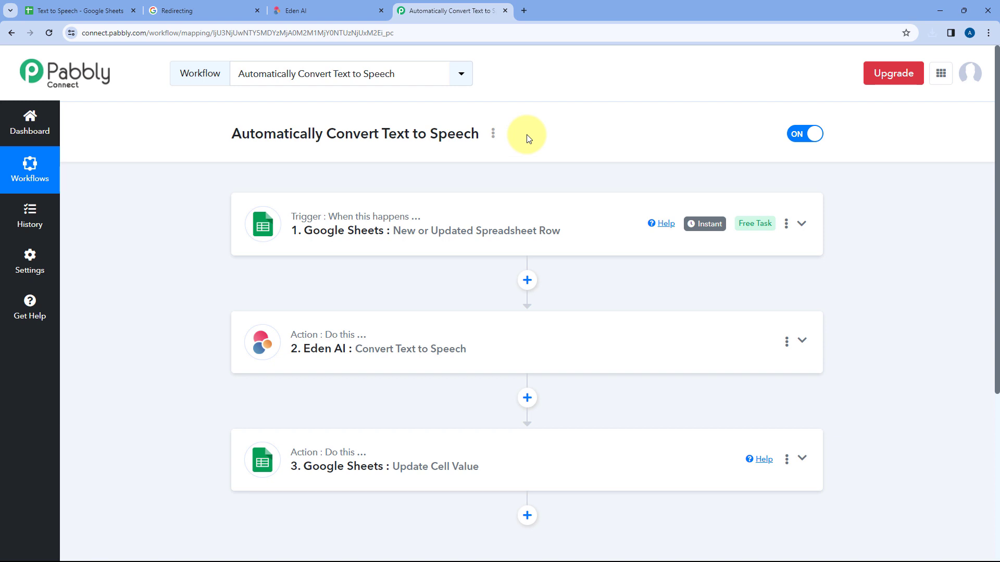
{"action": "left_click", "coordinate": [57, 10]}
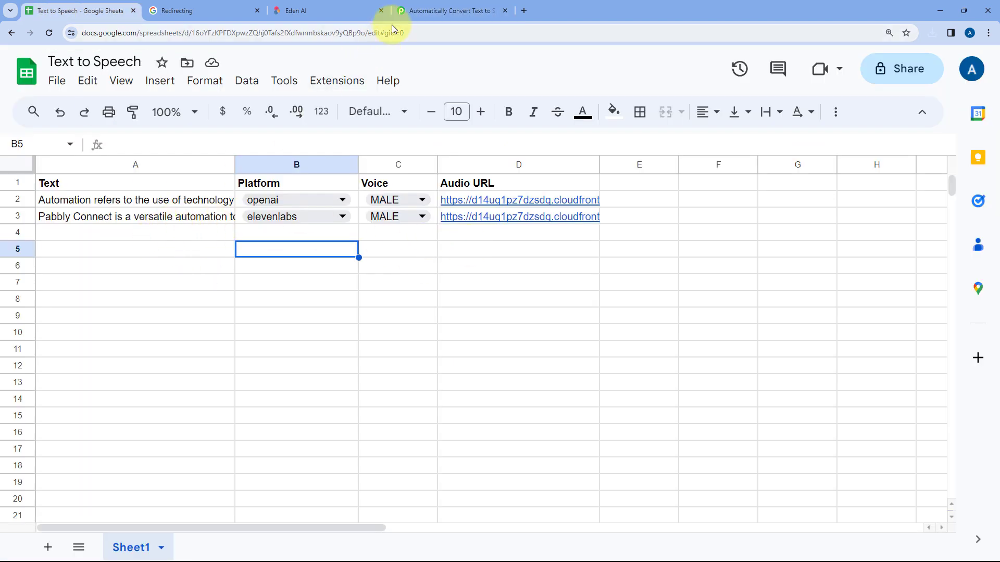
{"action": "left_click", "coordinate": [449, 11]}
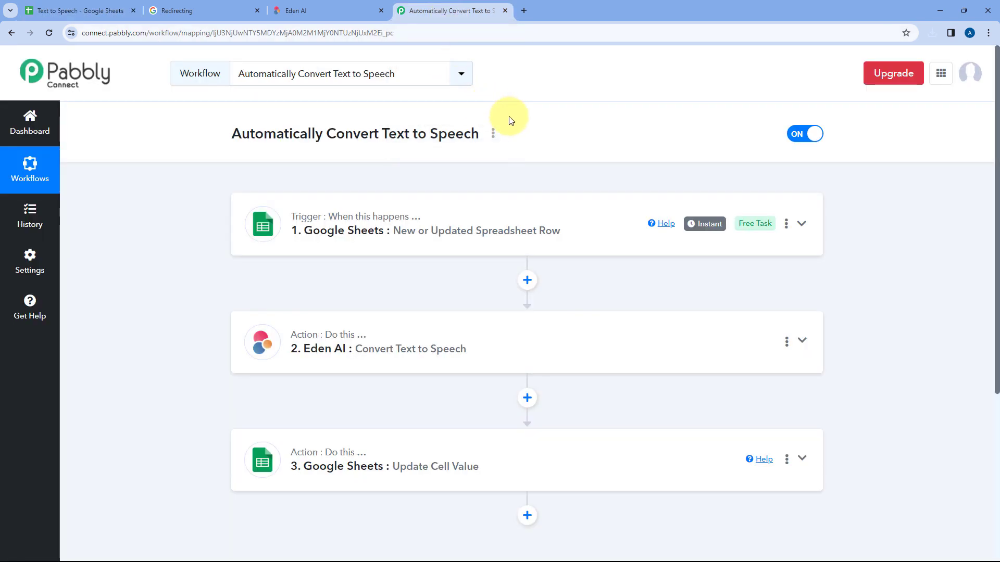